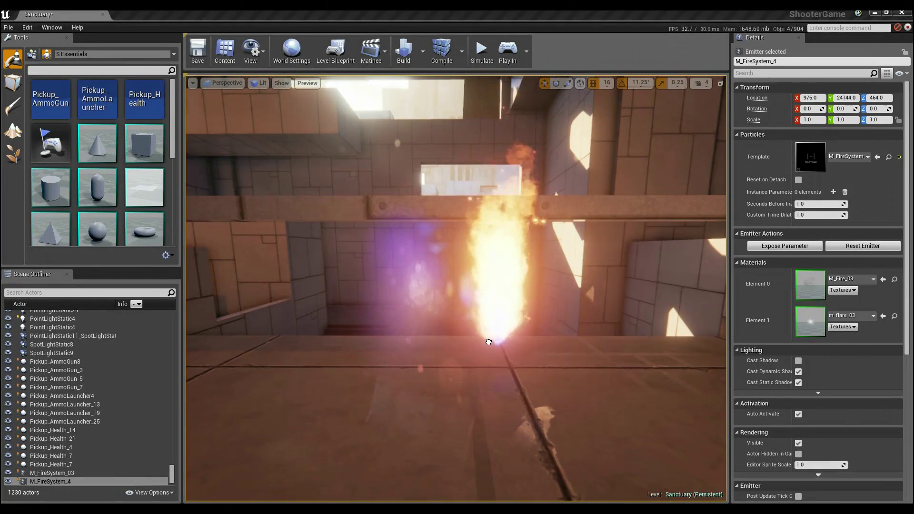
Move the selected fire emitter M_FireSystem_4 along the X axis to 1008
drag(374, 341, 435, 351)
mouse_move(419, 375)
right_down()
mouse_move(416, 358)
mouse_move(407, 387)
right_up()
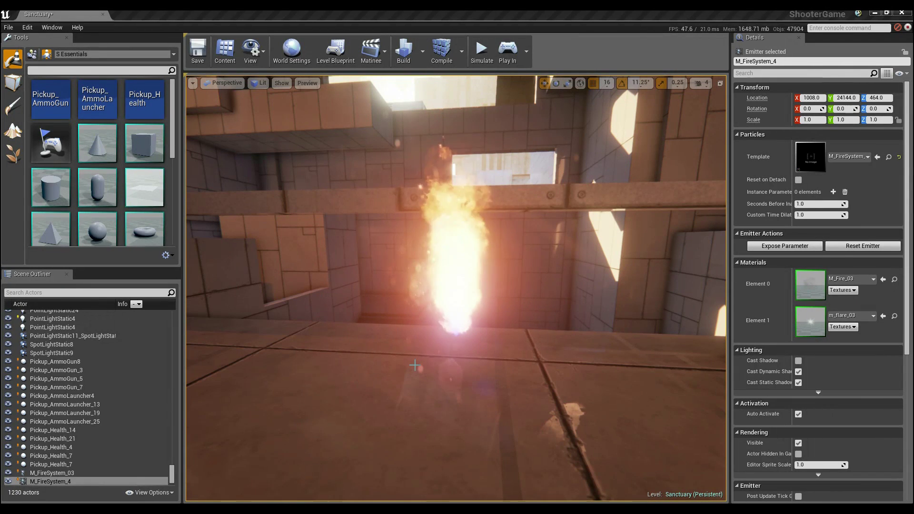
Create a new particle system named M_FireSystem_04 in the PubGames developer folder
click(225, 50)
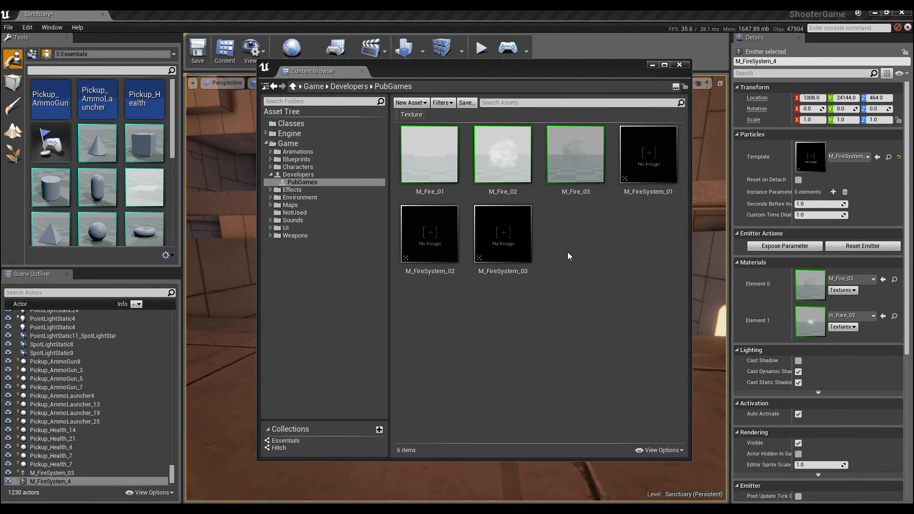
right_click(561, 233)
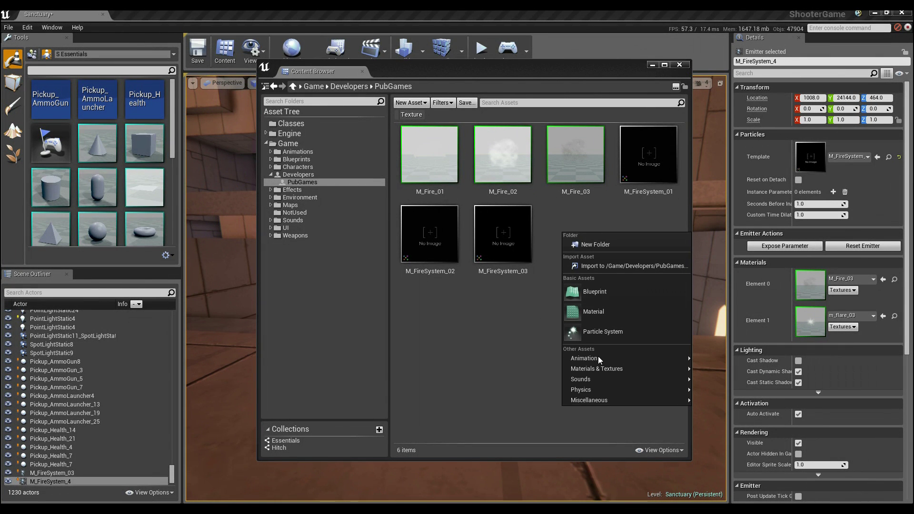
click(604, 332)
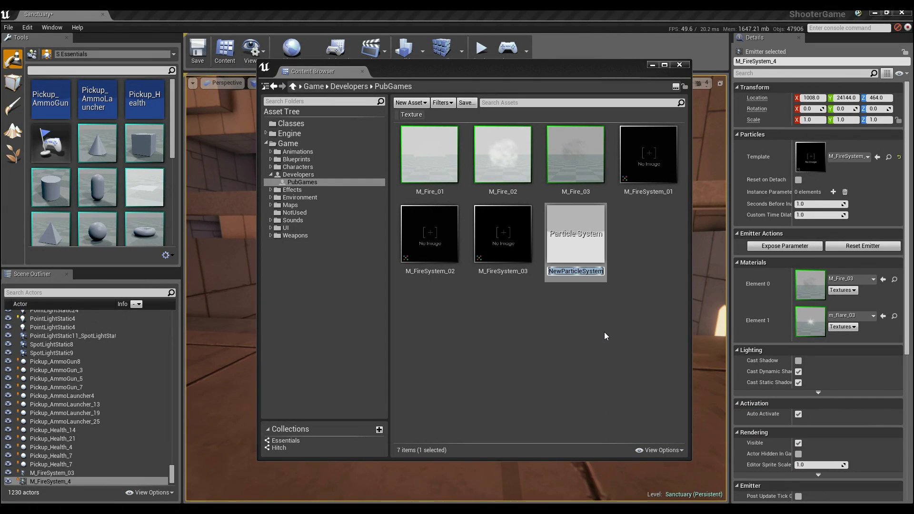
text(M_)
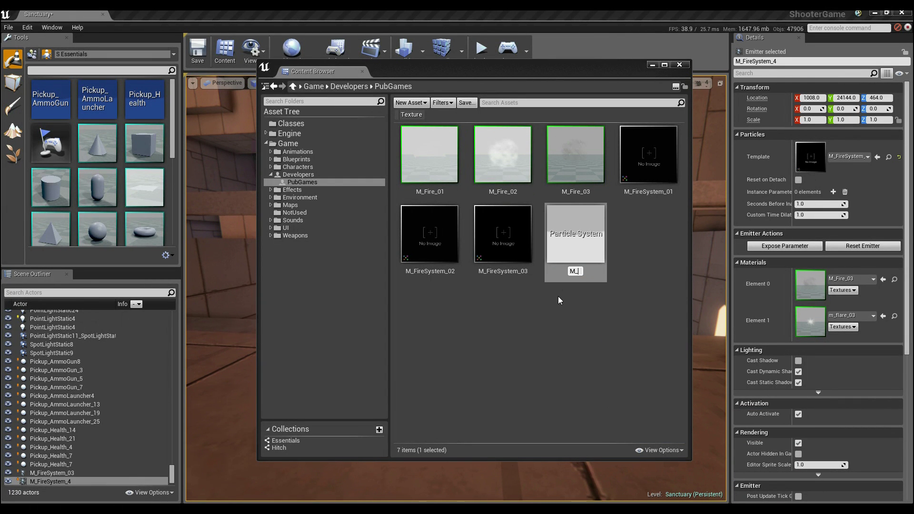
text(FireSystem_04)
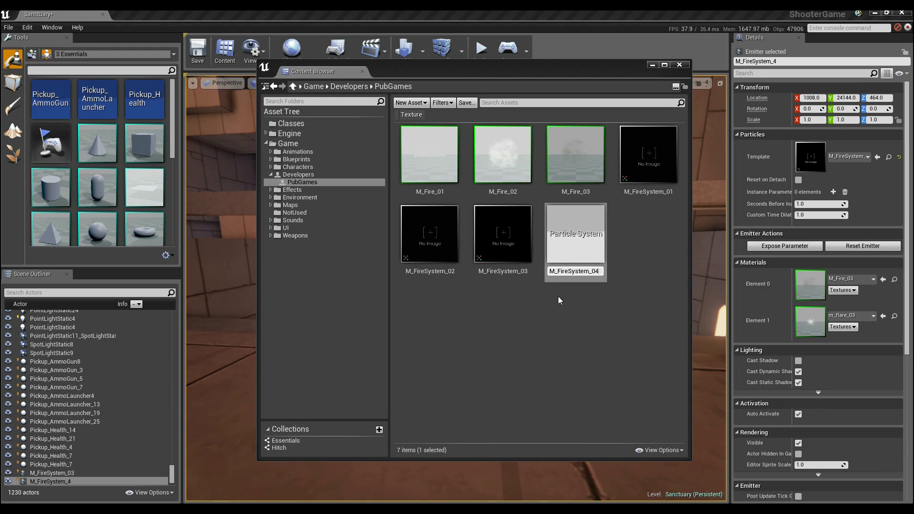
key(Return)
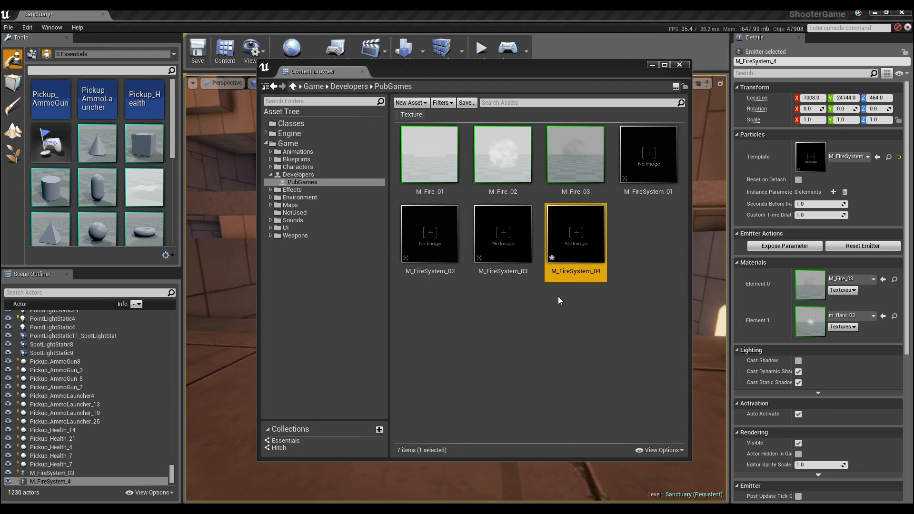
Open the M_FireSystem_04 particle system in its editor and move that window clear of the level view
double_click(559, 243)
drag(649, 102, 460, 135)
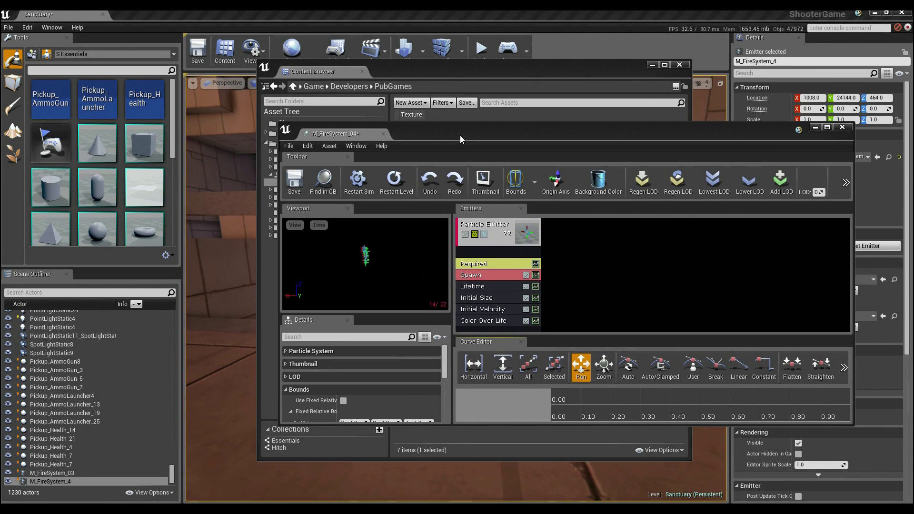
double_click(460, 135)
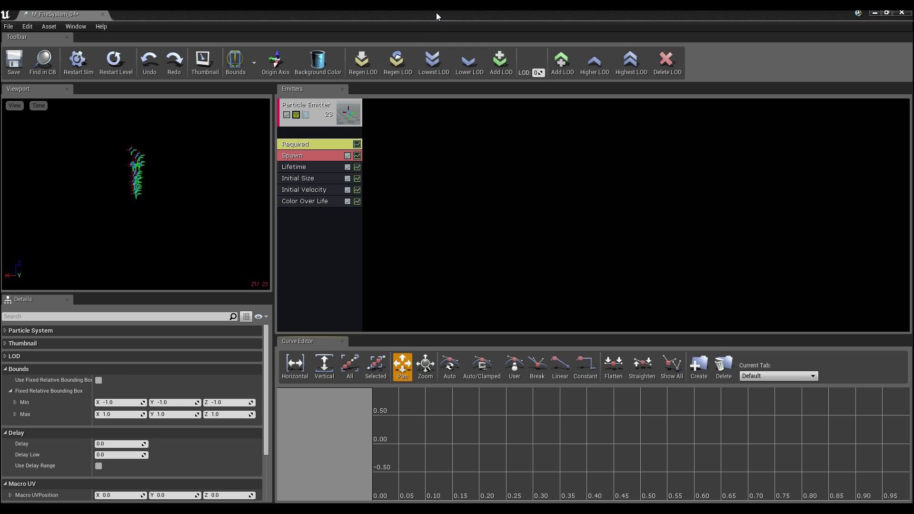
drag(436, 13, 298, 101)
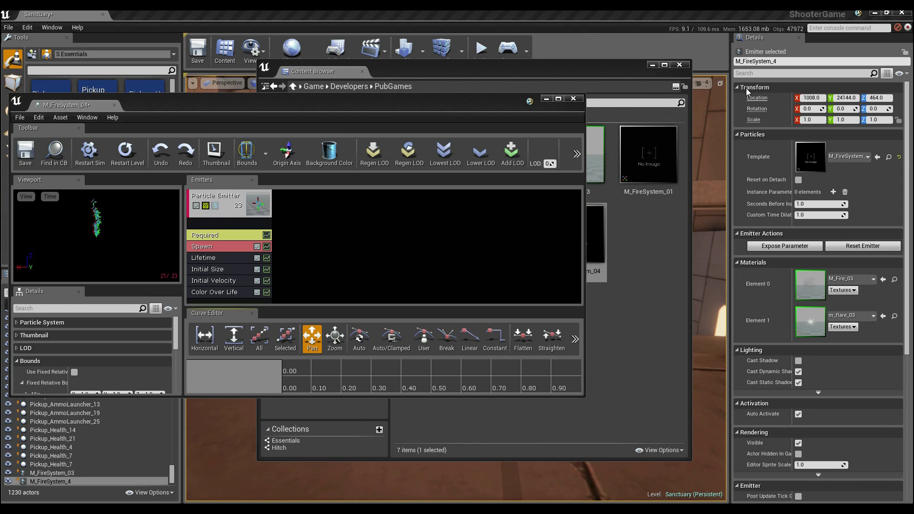
Place the M_FireSystem_04 particle system on the level floor near the existing fire
drag(601, 73, 453, 79)
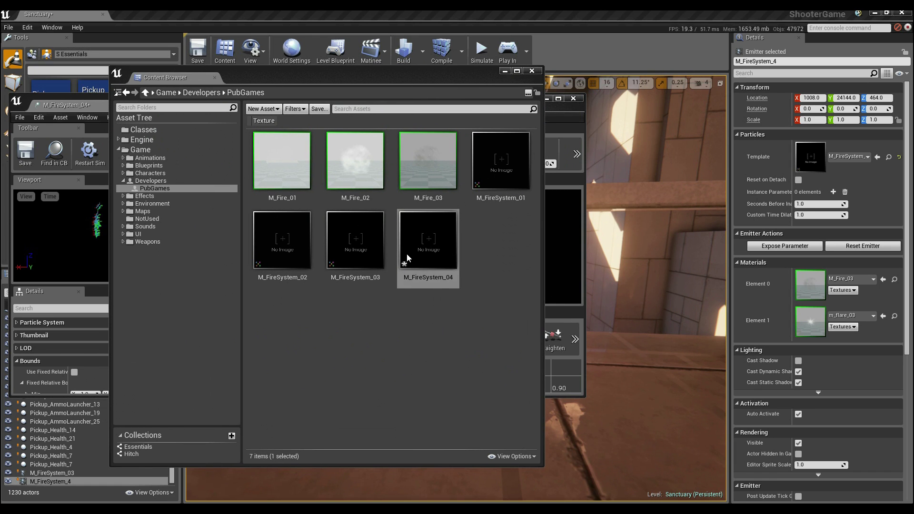
drag(634, 394, 633, 393)
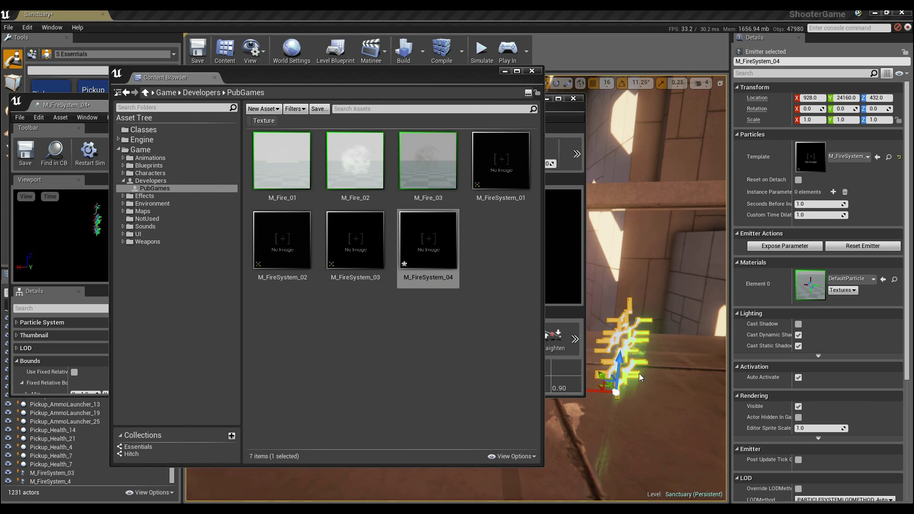
mouse_move(635, 394)
right_down()
mouse_move(638, 465)
mouse_move(638, 399)
right_up()
click(628, 324)
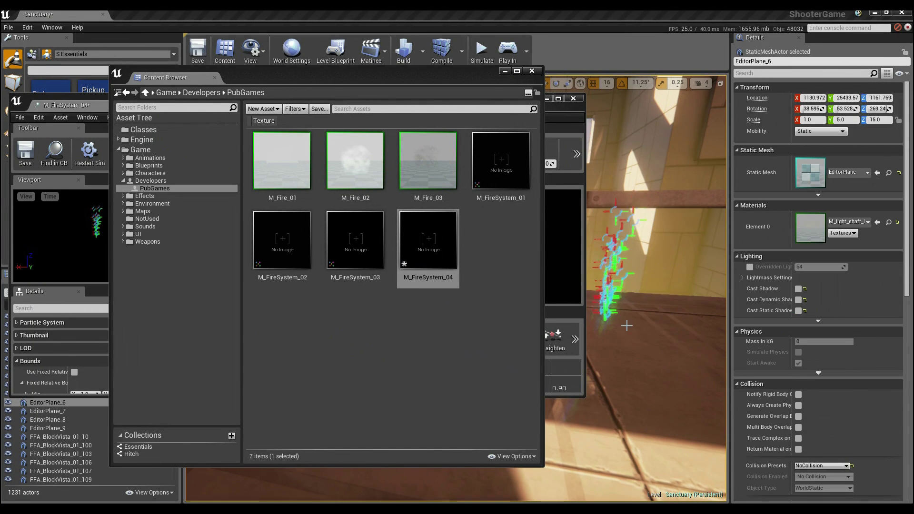
click(661, 371)
right_drag(695, 377, 704, 373)
click(642, 386)
right_drag(641, 387, 538, 386)
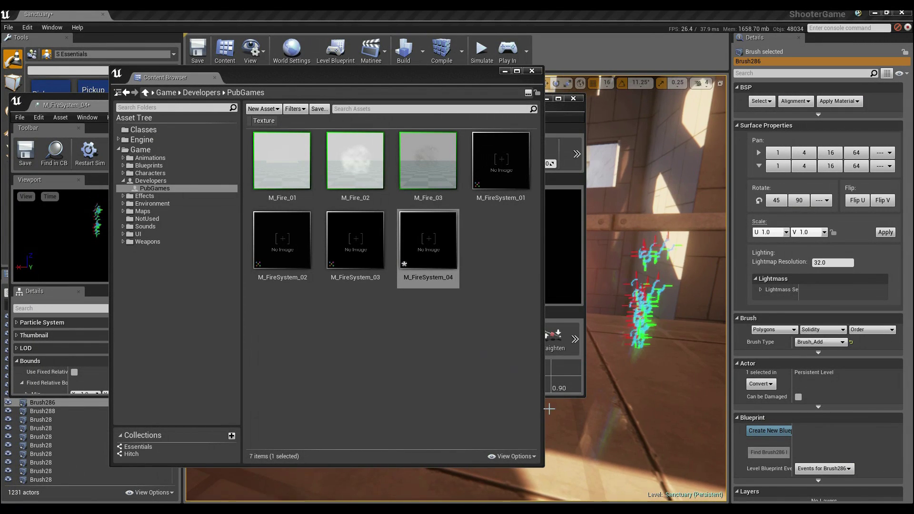
Move the content browser and particle editor windows aside to uncover both particle effects in the level
drag(430, 85, 279, 104)
drag(482, 113, 239, 206)
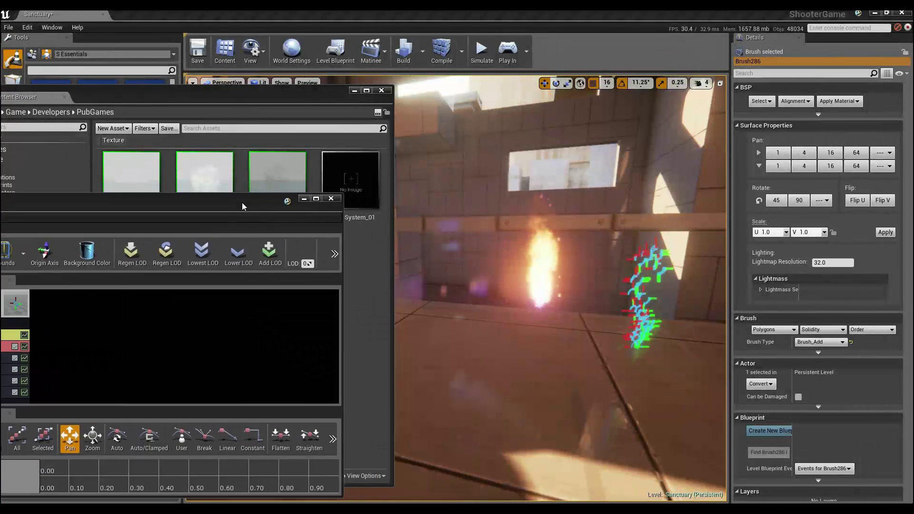
right_drag(473, 311, 579, 335)
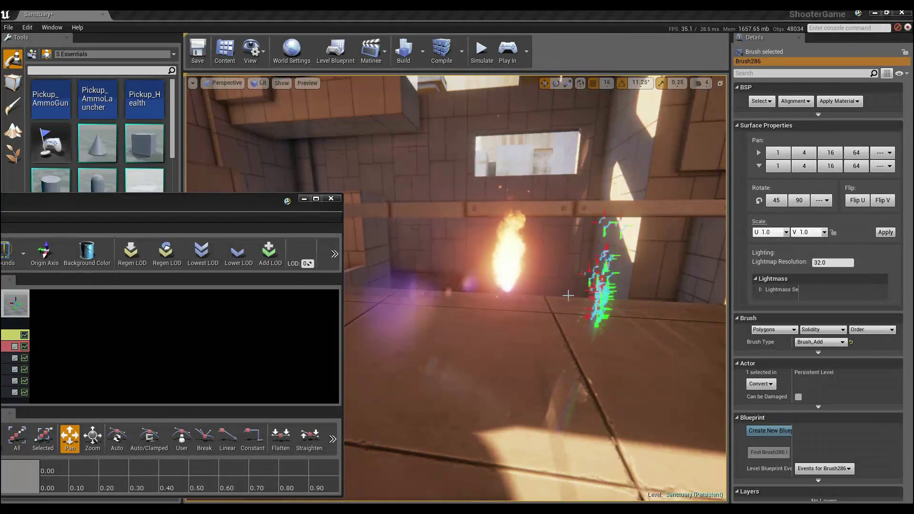
right_drag(578, 326, 580, 323)
Show the actor icons in the level view and delete the burning fire emitter M_FireSystem_4
key(g)
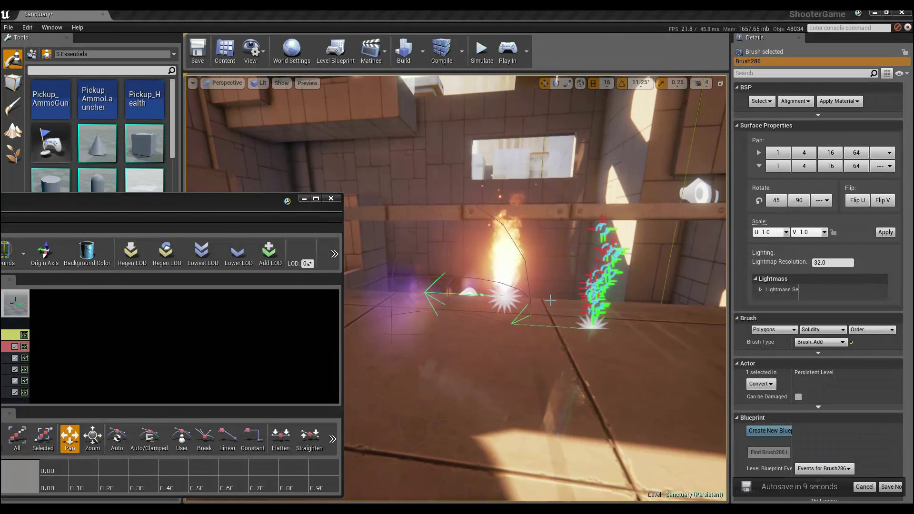
click(543, 310)
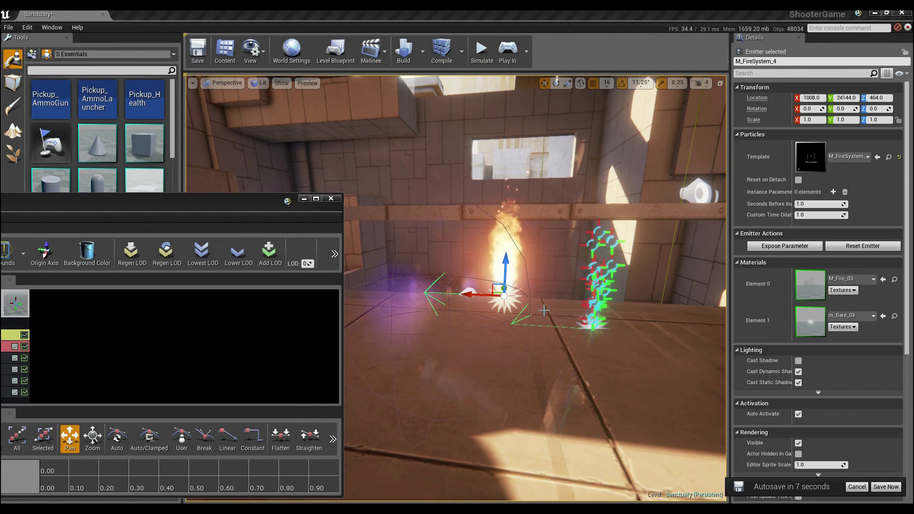
drag(209, 203, 196, 189)
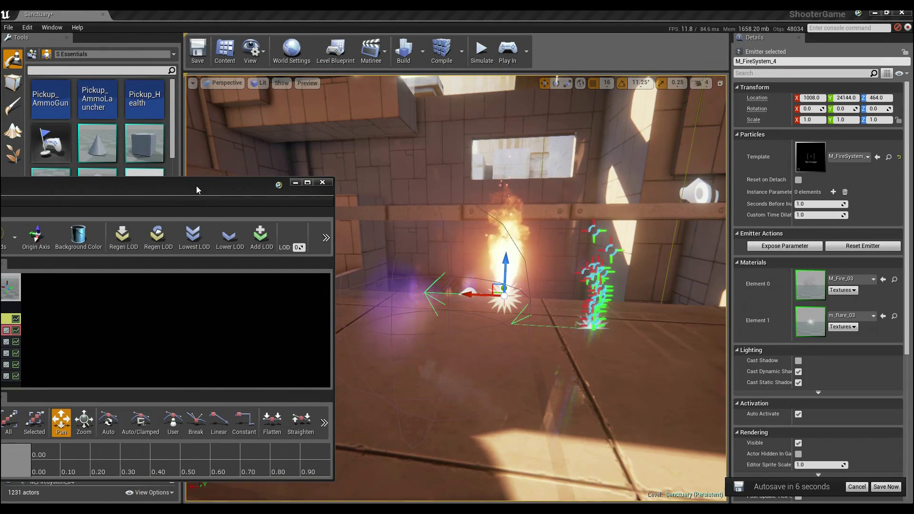
right_drag(511, 311, 510, 304)
key(Delete)
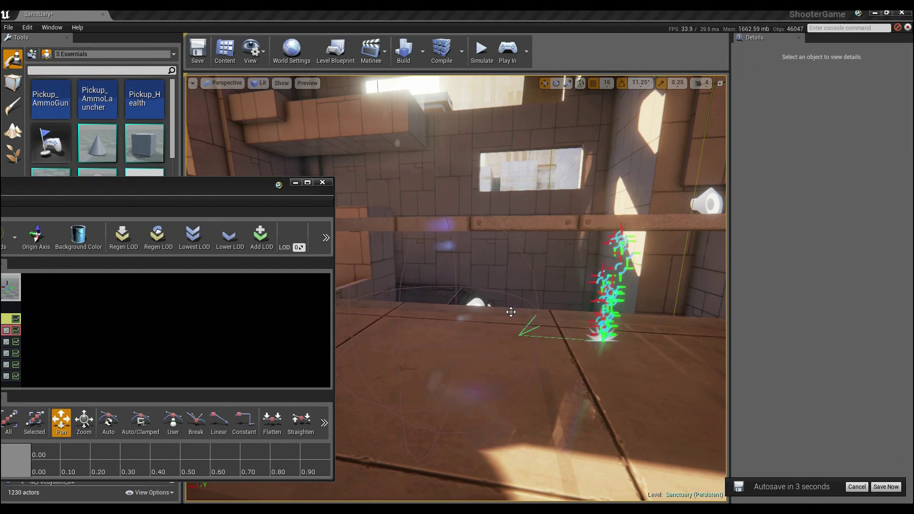
Create a new material named M_Fire_04 in the PubGames developer folder
drag(78, 185, 366, 13)
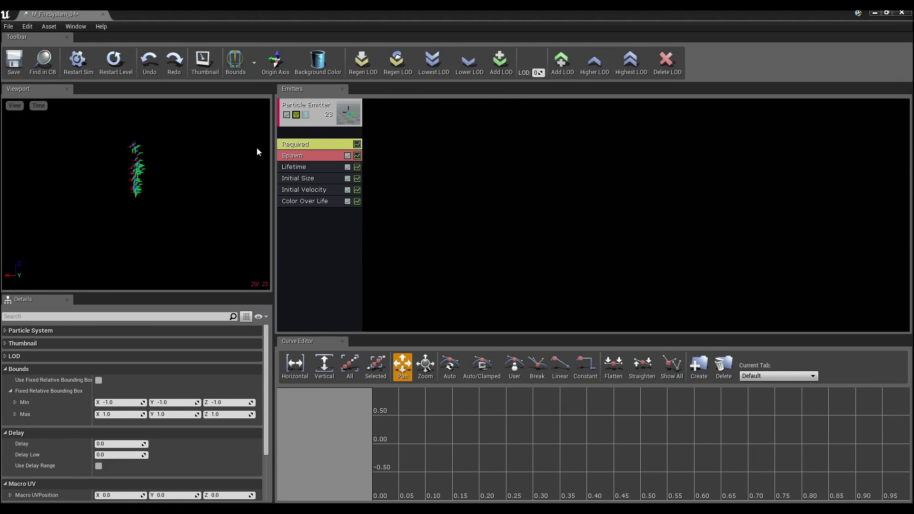
drag(336, 13, 444, 134)
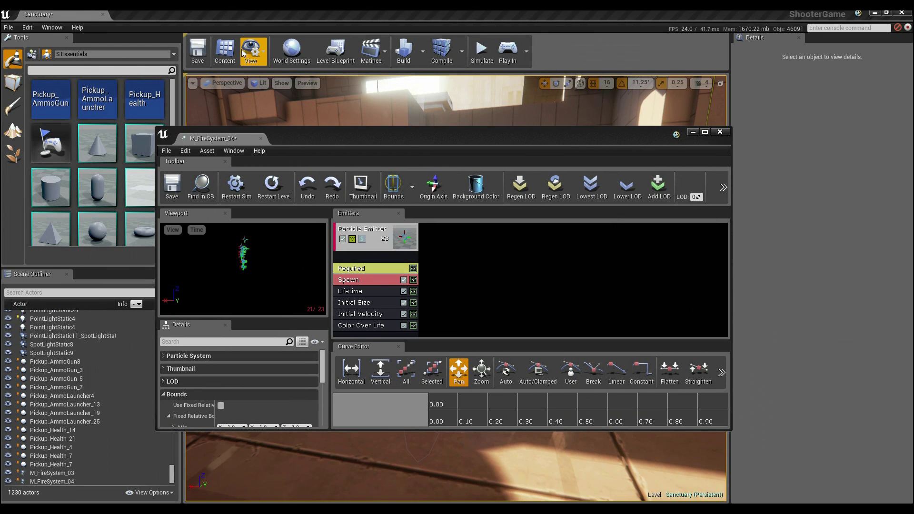
click(225, 50)
right_click(345, 253)
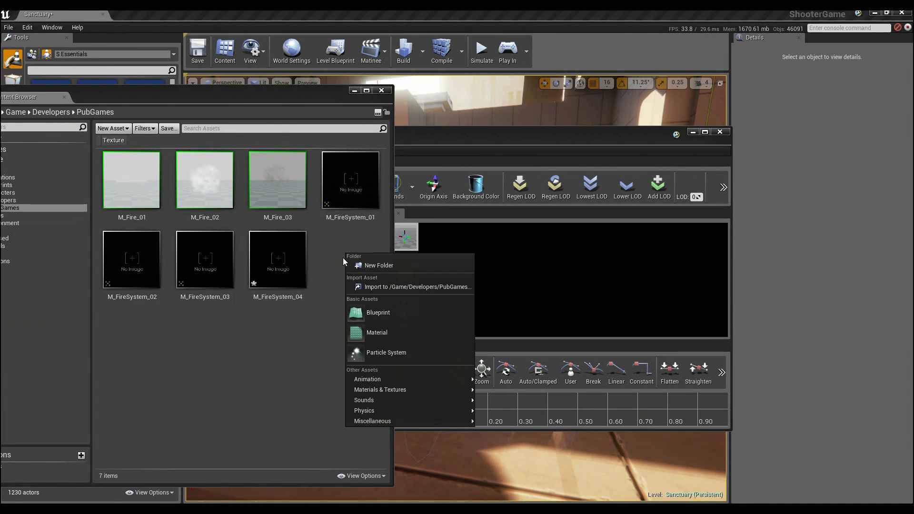
click(387, 331)
text(M_)
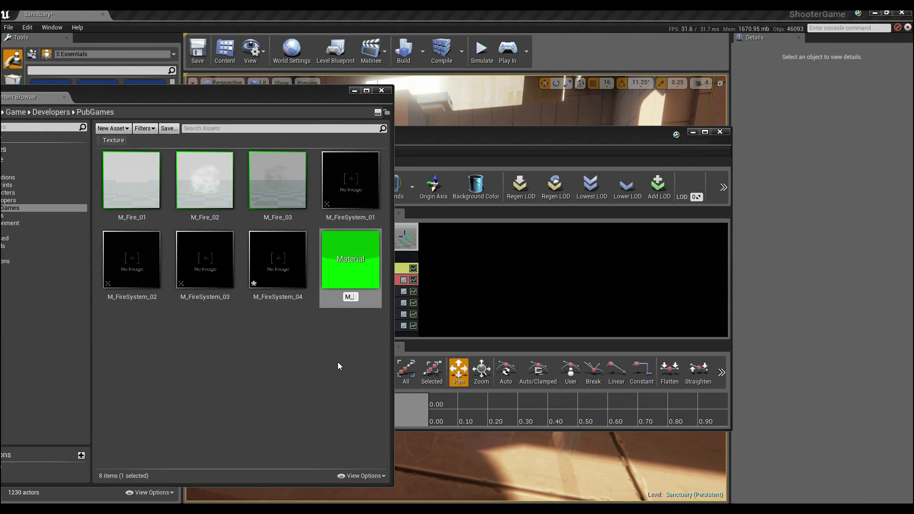
text(Fire_04)
key(Return)
Open the M_Fire_04 material in the material editor
click(313, 208)
click(262, 199)
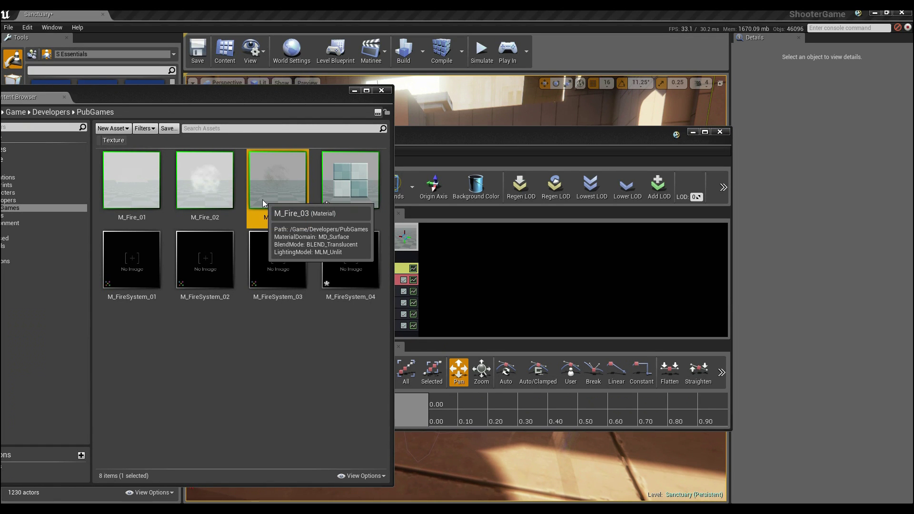
click(341, 324)
click(365, 184)
double_click(366, 183)
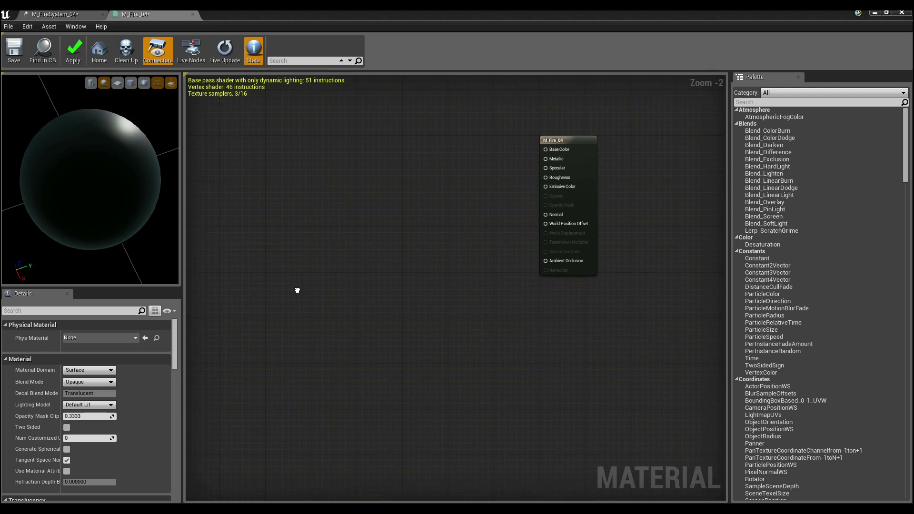
Set the material's blend mode to Translucent and its lighting model to Unlit
right_drag(298, 289, 277, 342)
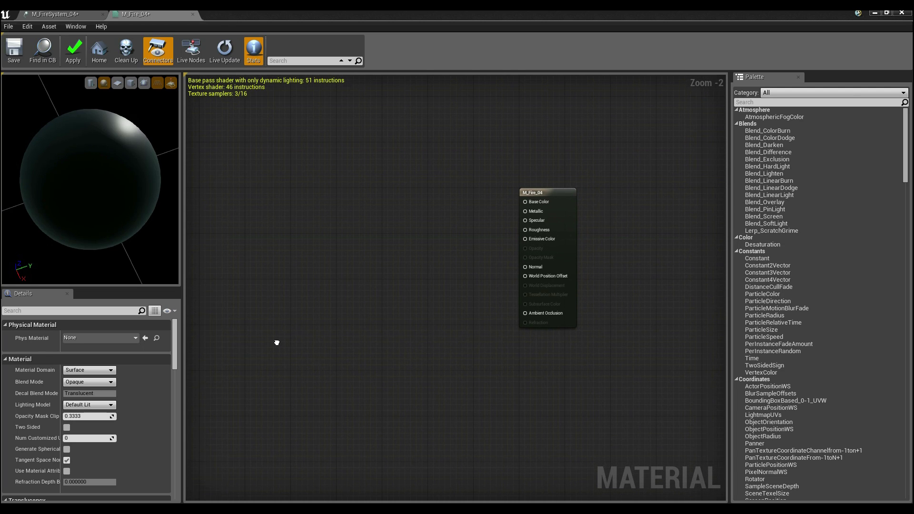
click(91, 384)
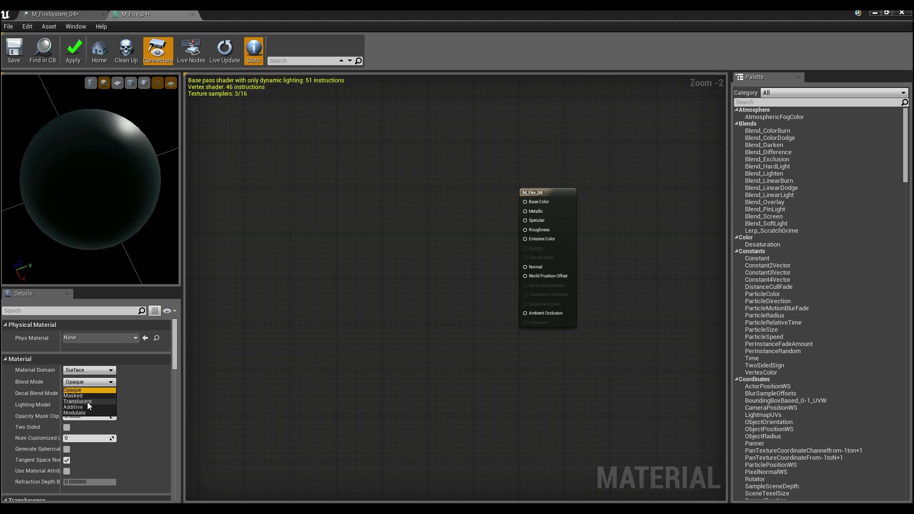
click(87, 402)
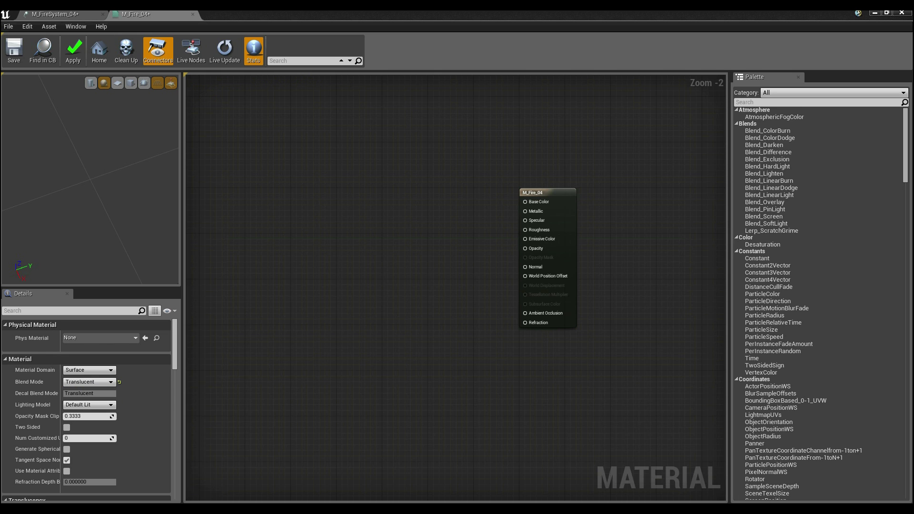
click(95, 405)
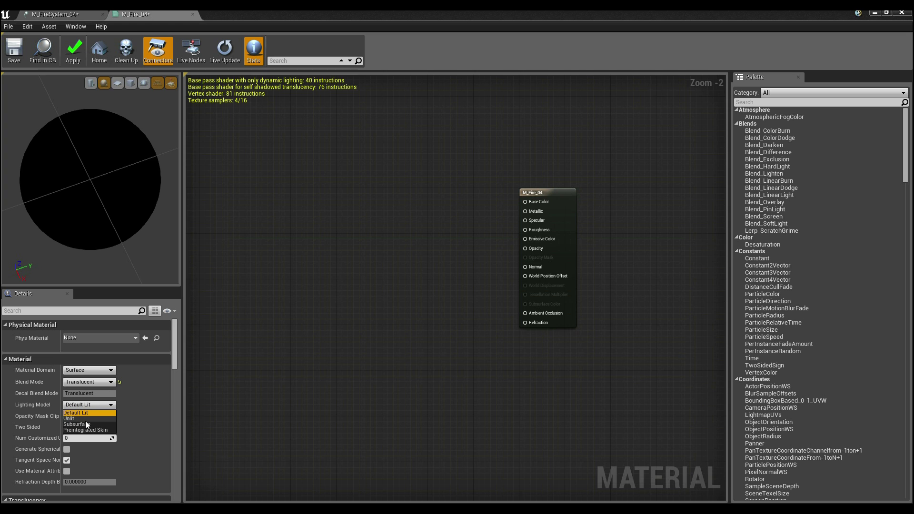
click(85, 420)
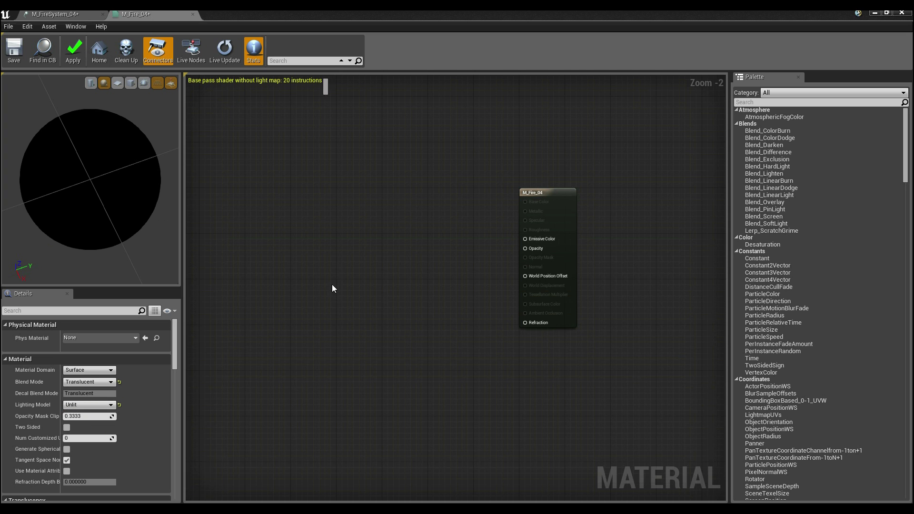
right_drag(358, 305, 381, 280)
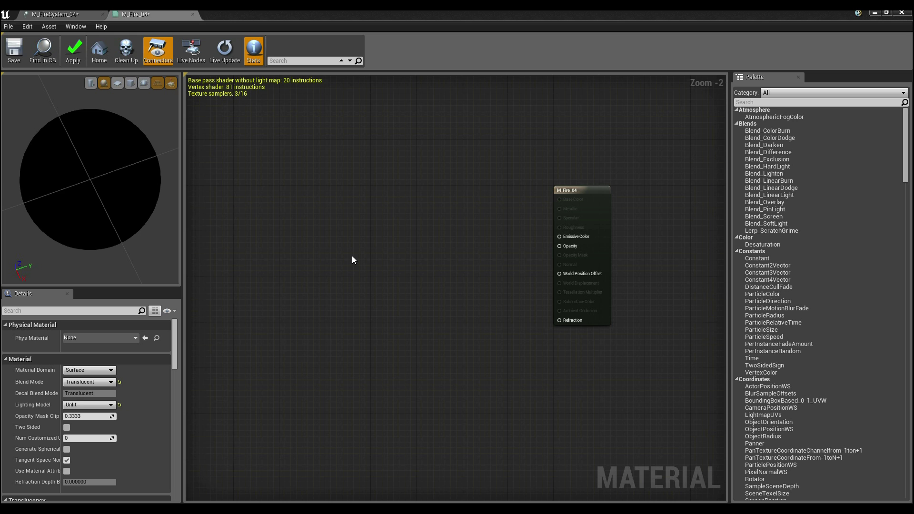
Restrict the content browser to textures in the whole Game folder and search for smoke
drag(306, 12, 591, 134)
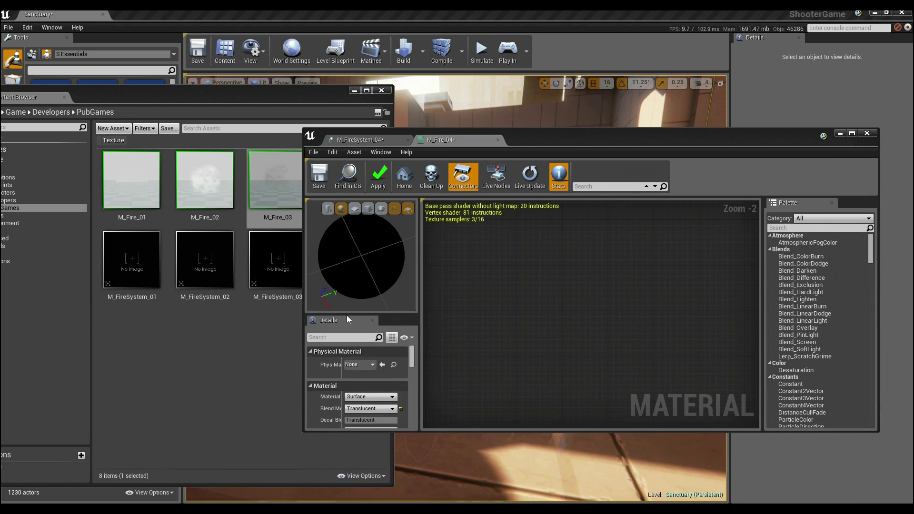
click(240, 226)
click(99, 140)
drag(239, 98, 410, 95)
click(161, 166)
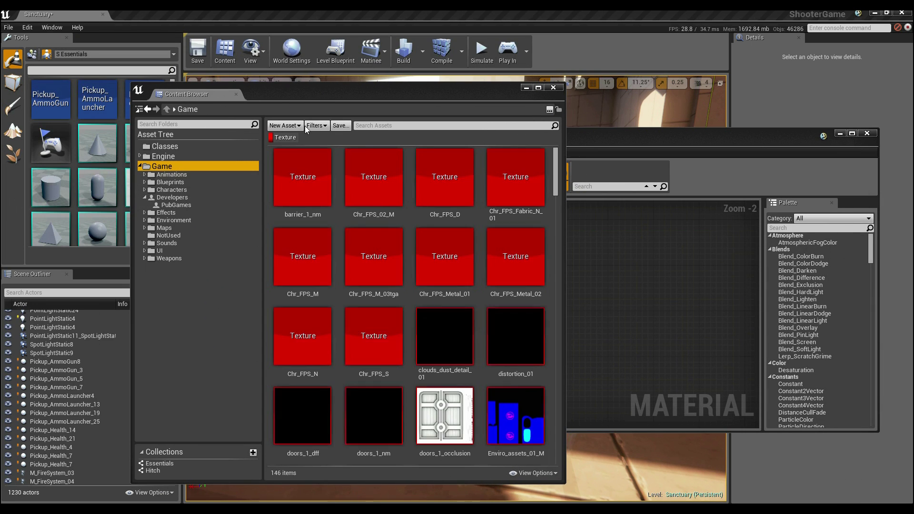
click(413, 126)
text(smoke)
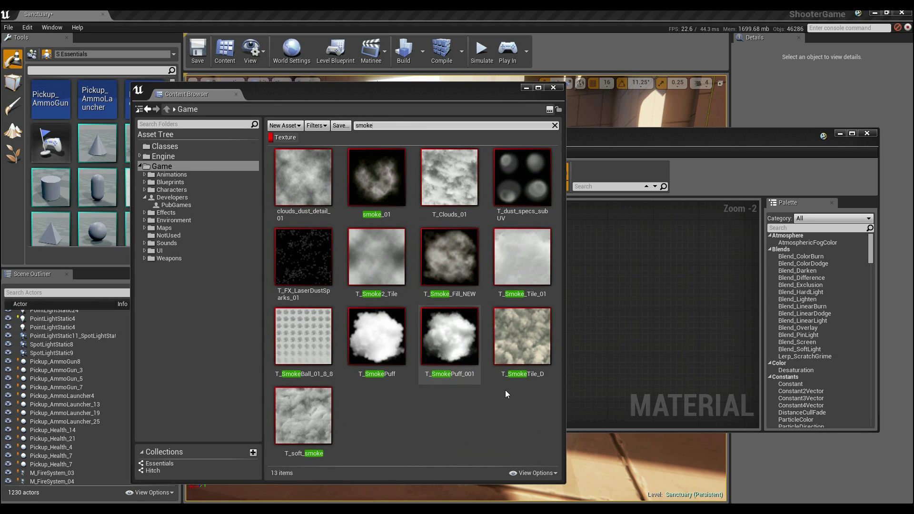
Add a Texture Sample using T_Smoke_Fill_NEW to the M_Fire_04 material graph
click(450, 272)
mouse_move(447, 280)
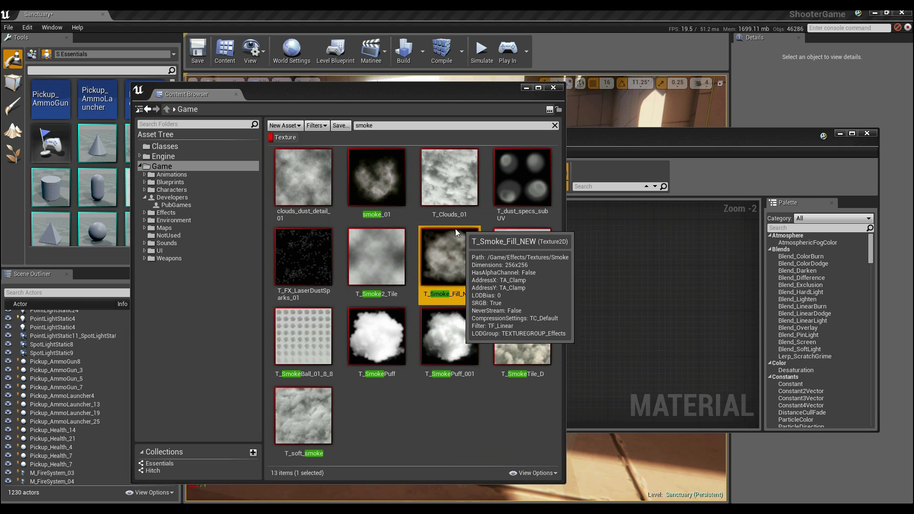
drag(660, 137, 526, 2)
right_drag(410, 242, 437, 237)
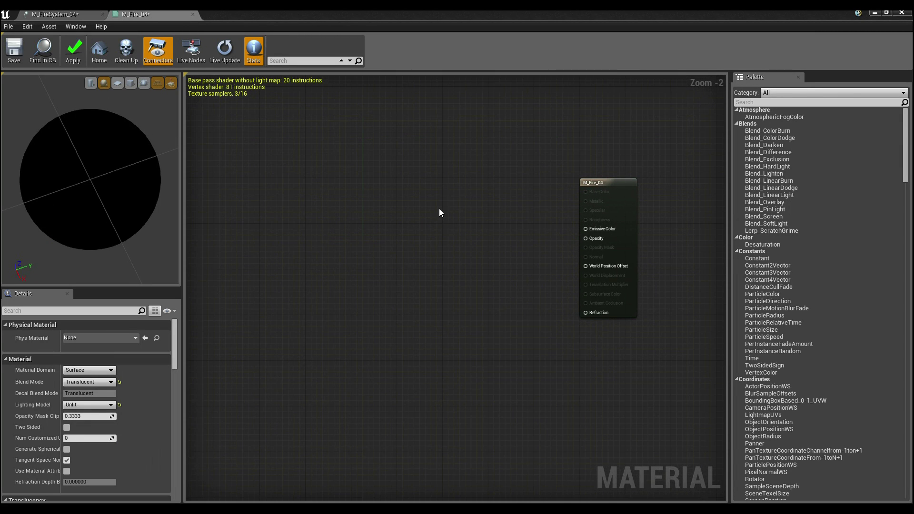
key(t)
click(415, 223)
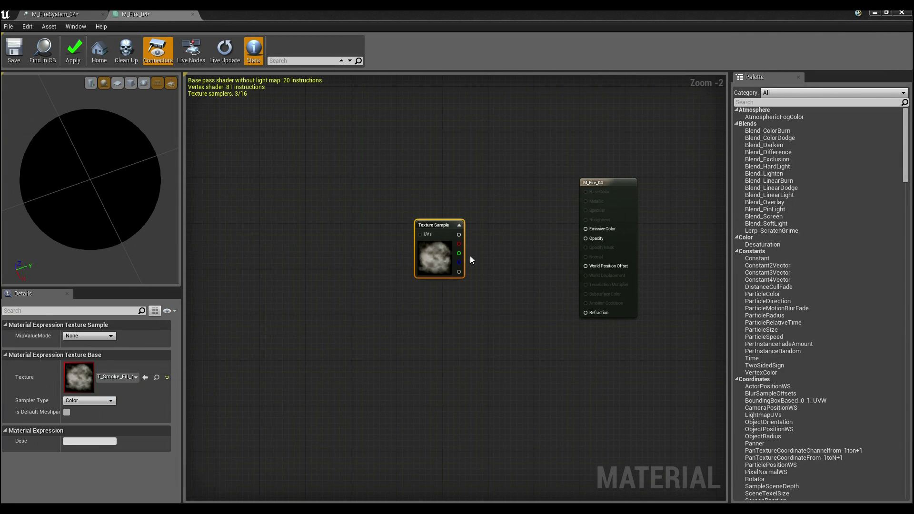
Connect the smoke Texture Sample's combined color output to the material's Opacity and preview the material on a cube
right_drag(505, 306, 380, 318)
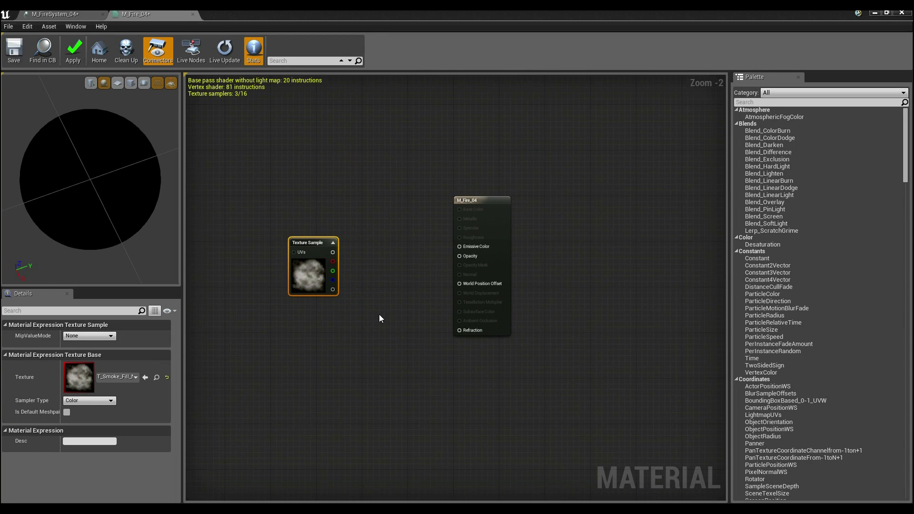
drag(333, 253, 464, 258)
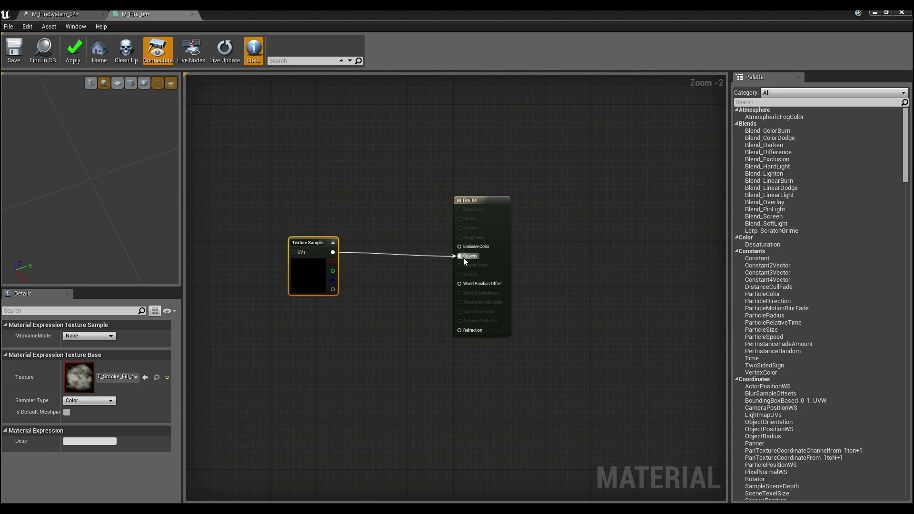
drag(113, 221, 101, 193)
click(131, 84)
click(379, 384)
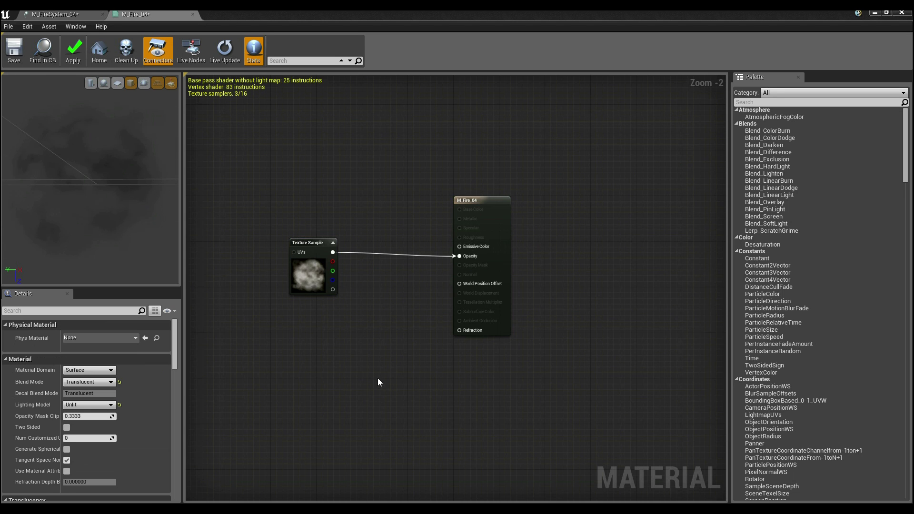
Restore the editor to a smaller floating window and apply the M_Fire_04 material changes
double_click(369, 14)
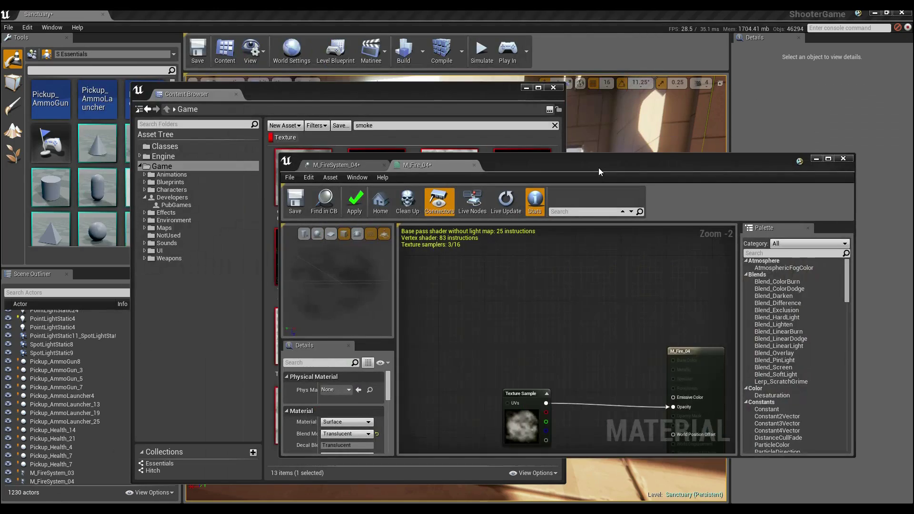
drag(565, 191, 520, 212)
click(338, 233)
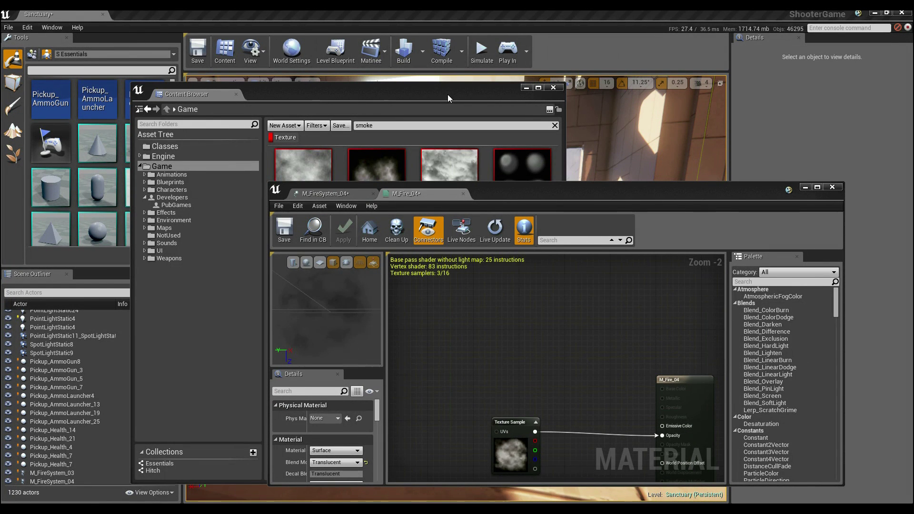
Show all assets in the PubGames folder by disabling the Texture filter and clearing the smoke search
click(328, 194)
drag(559, 190, 588, 331)
click(178, 203)
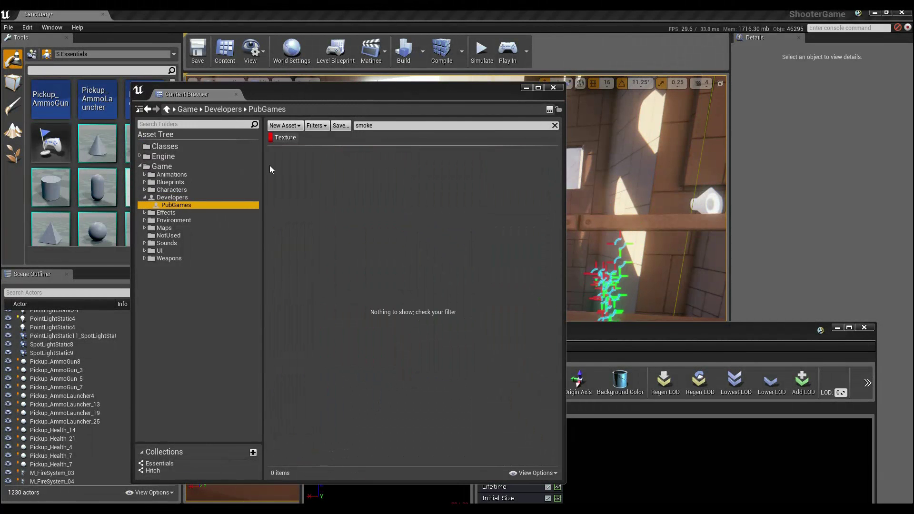
click(291, 138)
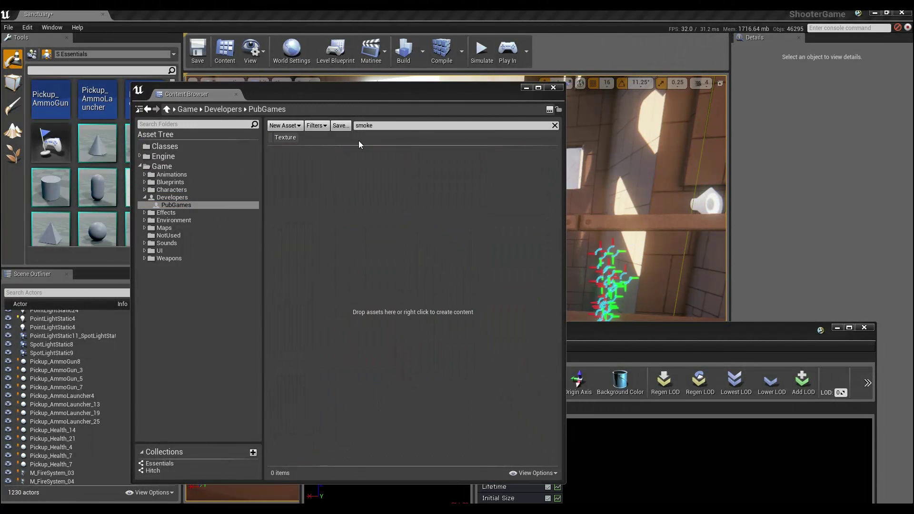
click(555, 125)
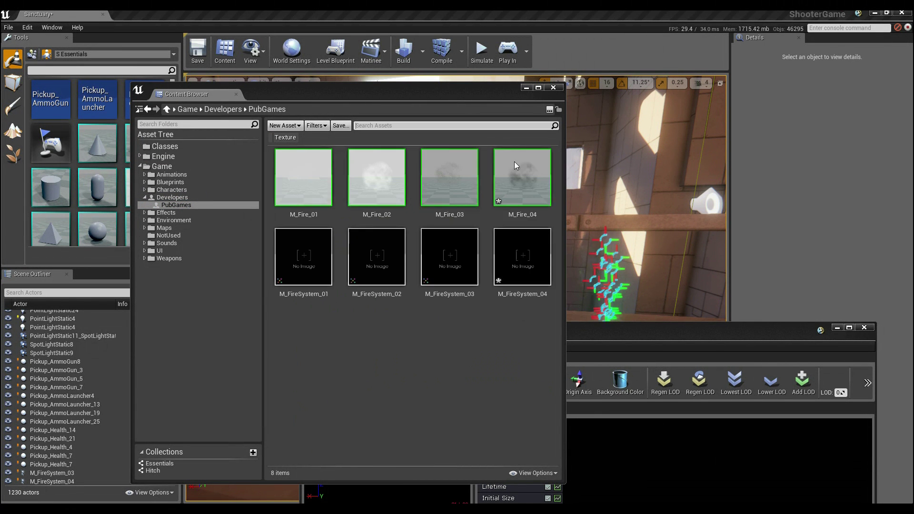
Assign M_Fire_04 as the emitter material in the Required module of M_FireSystem_04
click(536, 176)
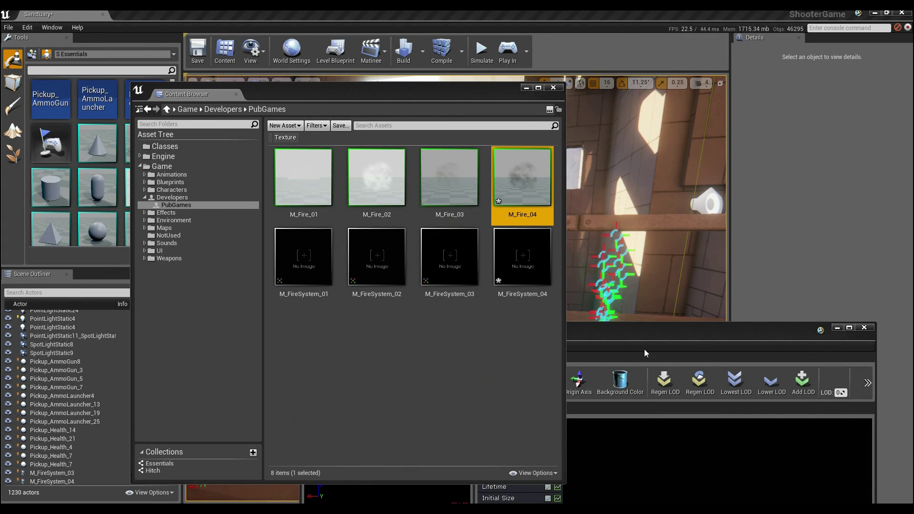
drag(641, 333, 605, 135)
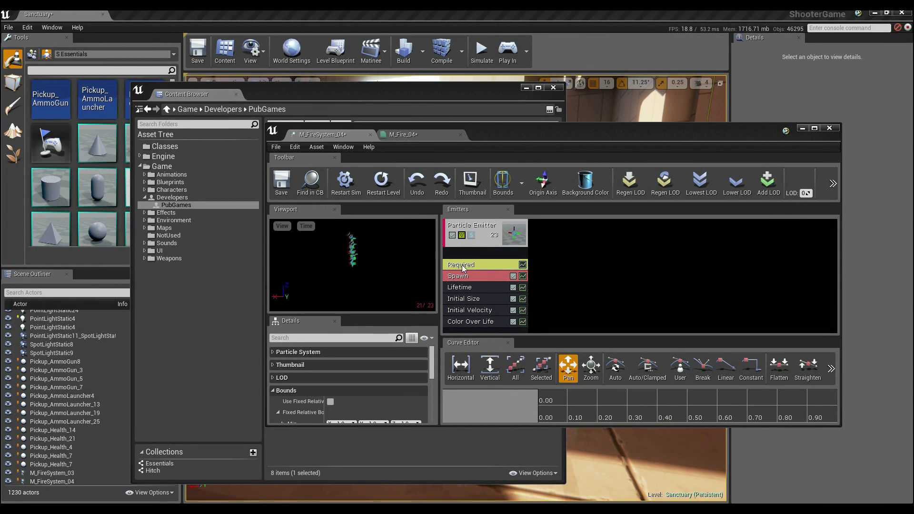
click(463, 266)
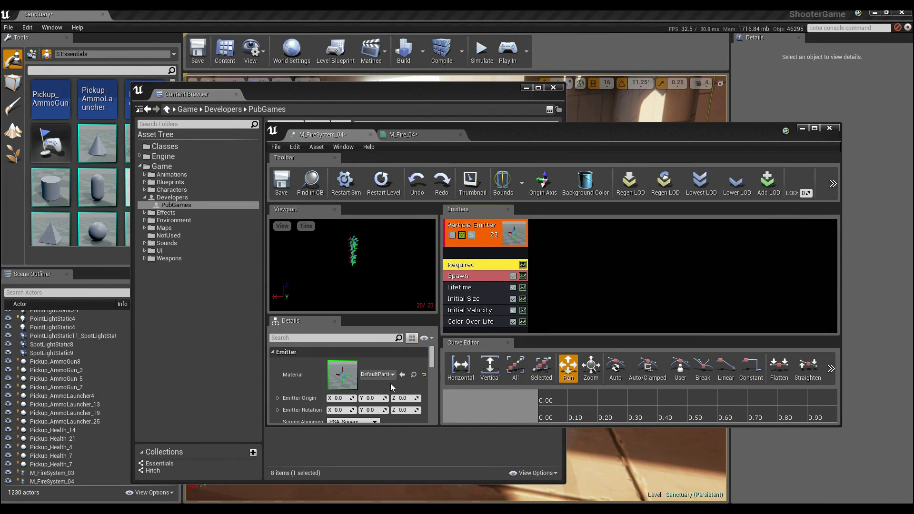
click(403, 378)
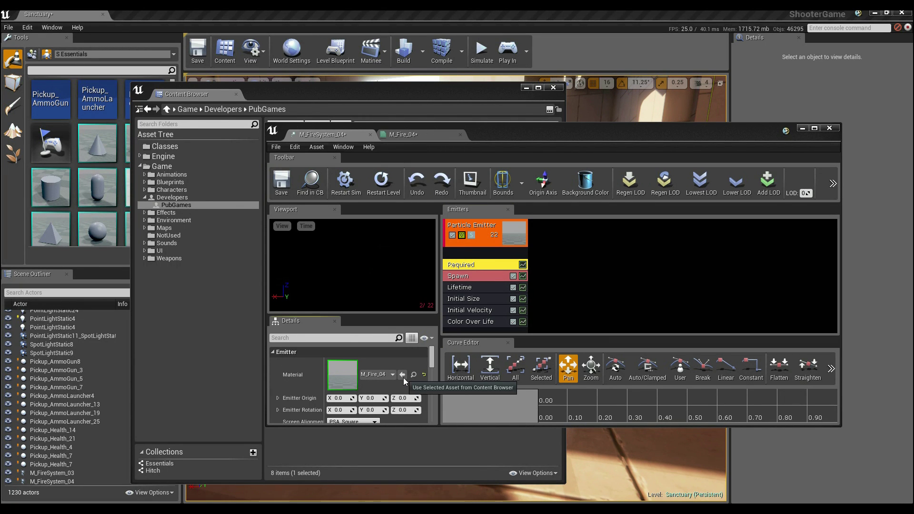
Uncover the level viewport and examine the fire particle effect with its new material from close up
drag(580, 130, 203, 212)
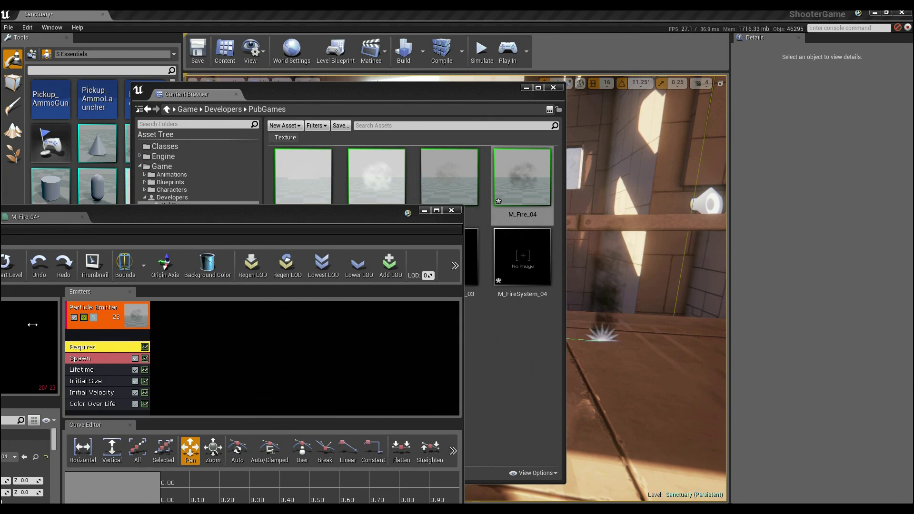
drag(439, 92, 309, 76)
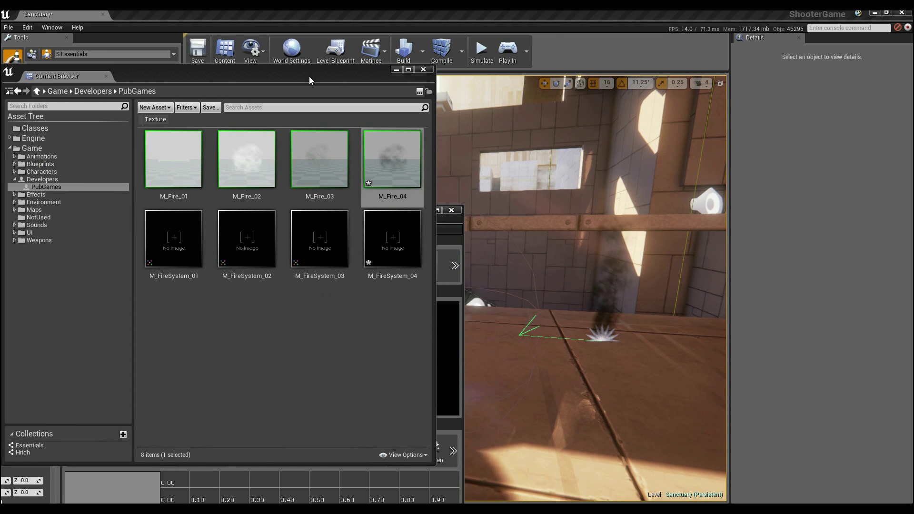
mouse_move(622, 333)
right_down()
mouse_move(662, 352)
mouse_move(680, 286)
mouse_move(678, 300)
mouse_move(652, 285)
mouse_move(633, 309)
mouse_move(613, 285)
mouse_move(638, 337)
mouse_move(629, 331)
right_up()
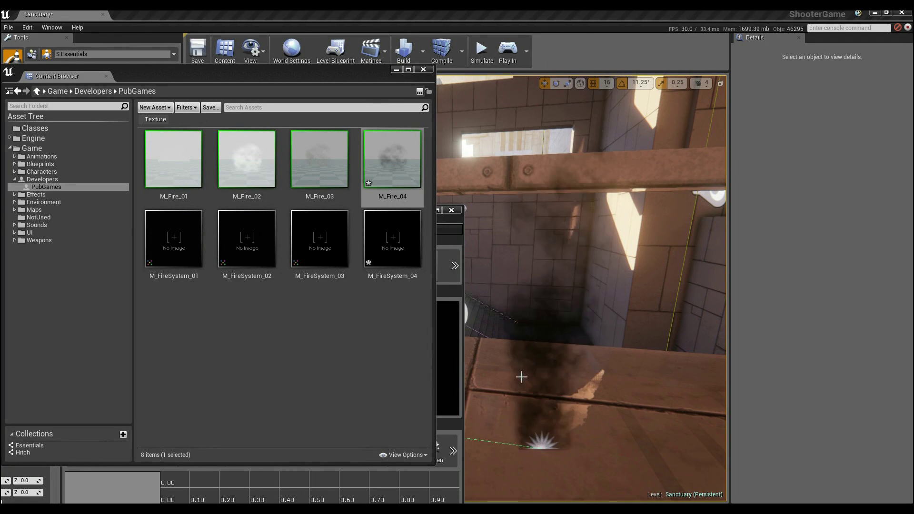
click(289, 360)
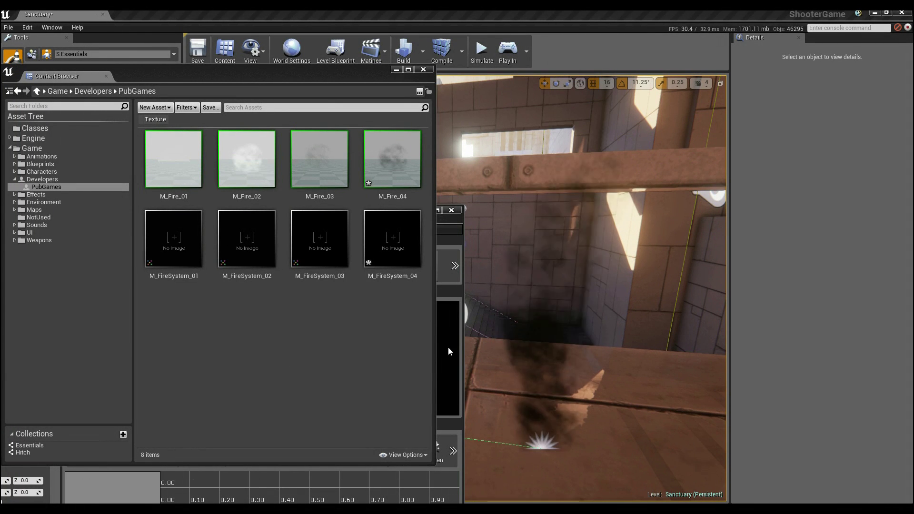
click(446, 363)
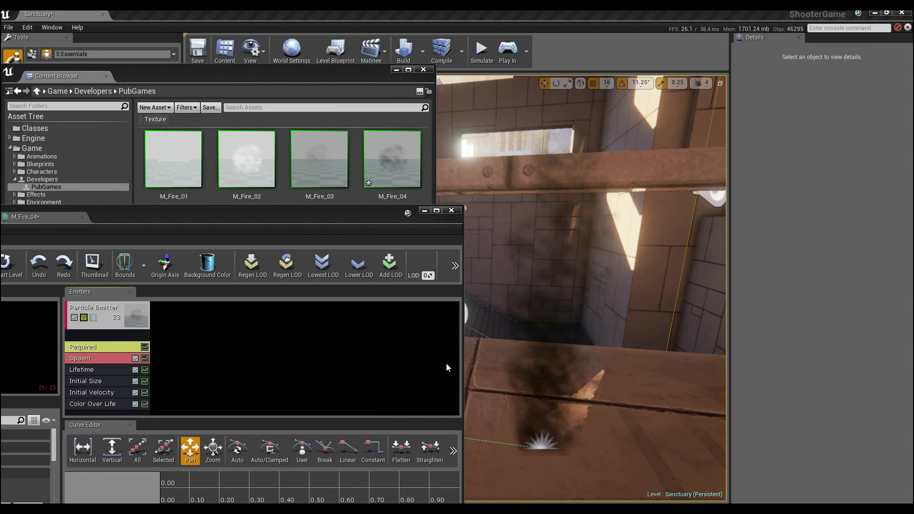
Return to the M_Fire_04 material, restrict the content browser to textures in the Game folder and search for rolling
drag(194, 222, 359, 11)
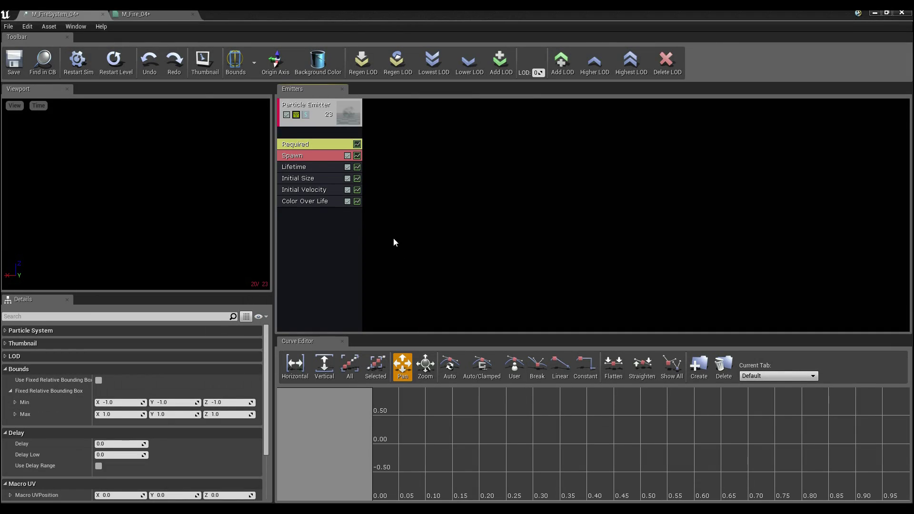
click(124, 14)
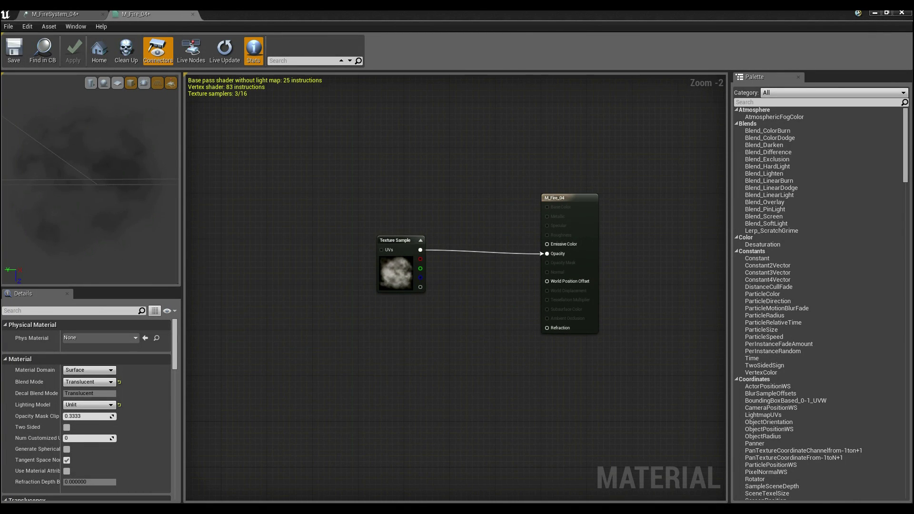
drag(452, 15, 515, 134)
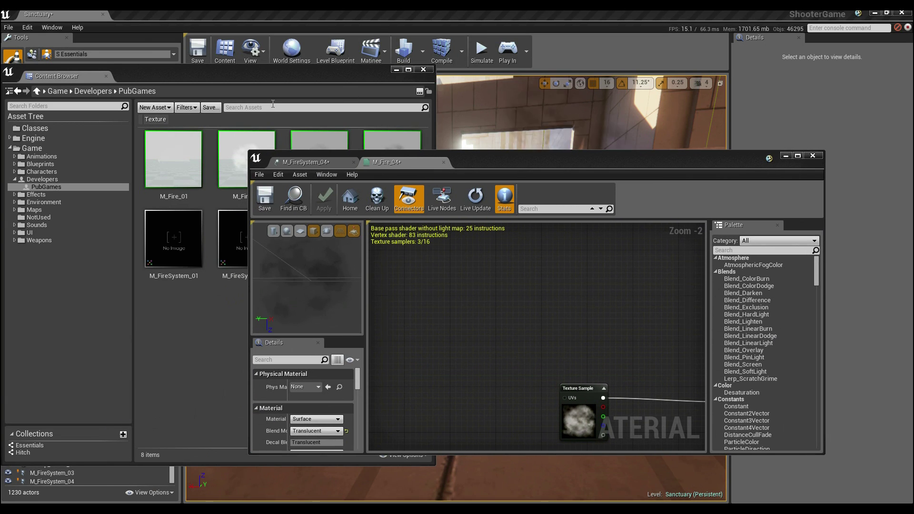
click(270, 121)
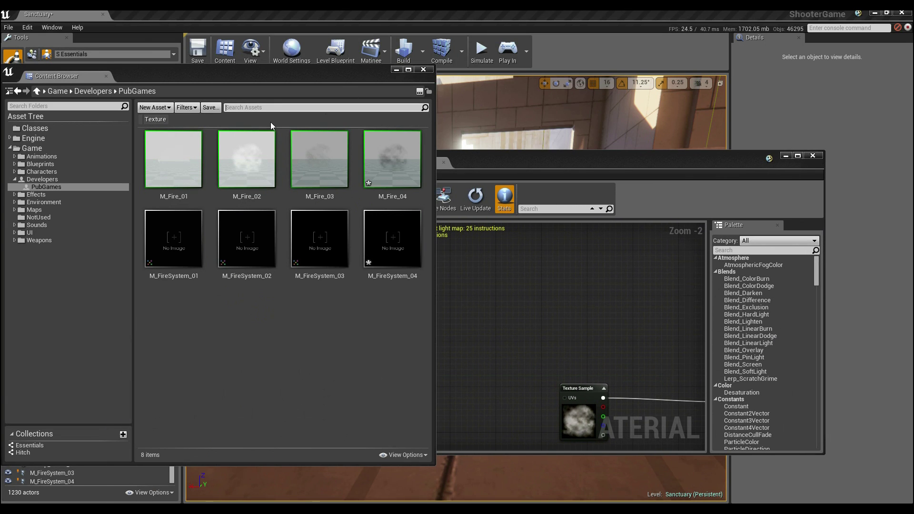
click(143, 119)
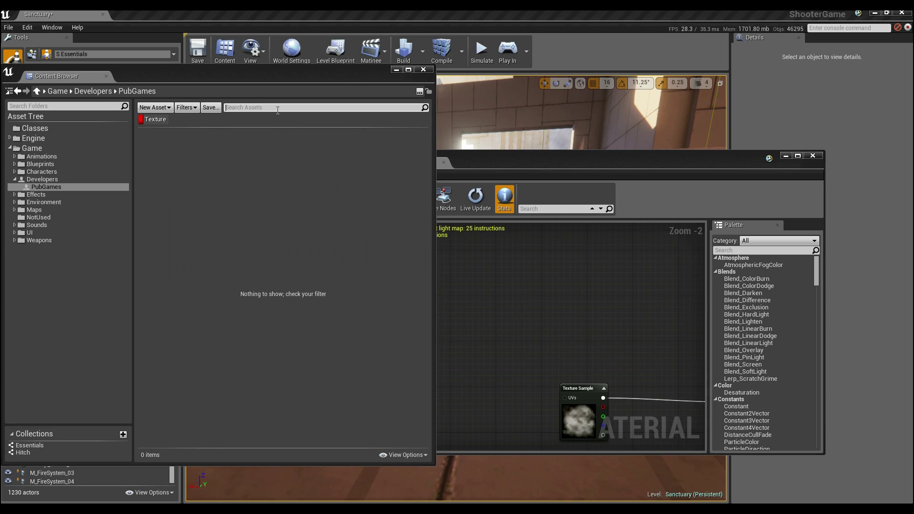
text(rolling)
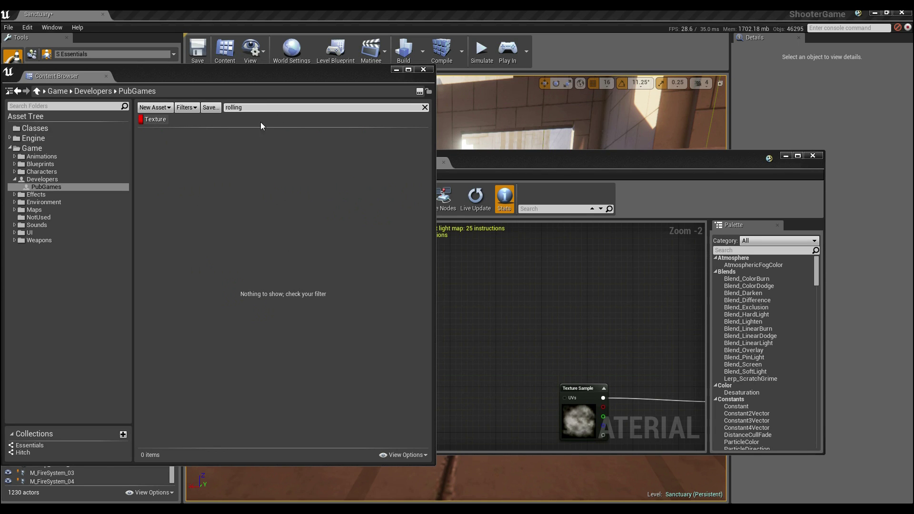
click(63, 148)
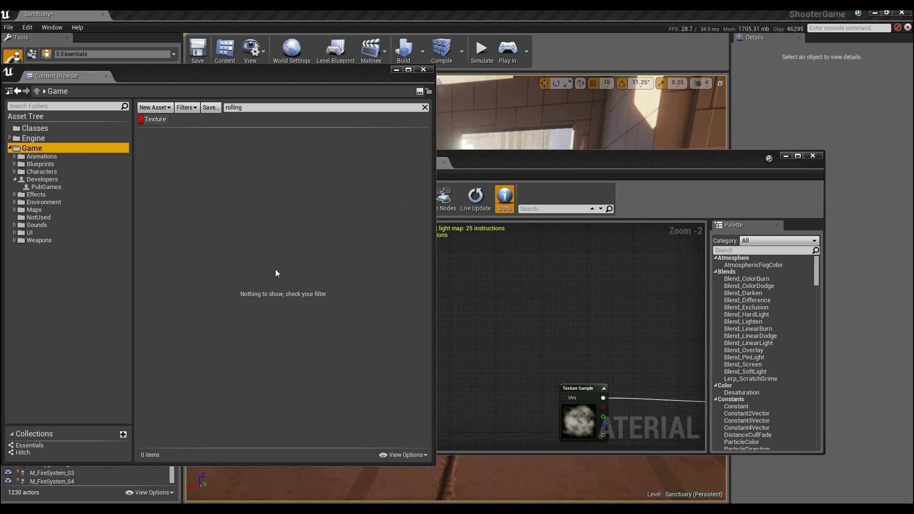
click(41, 156)
click(38, 149)
Replace the texture search term with roiling
click(268, 107)
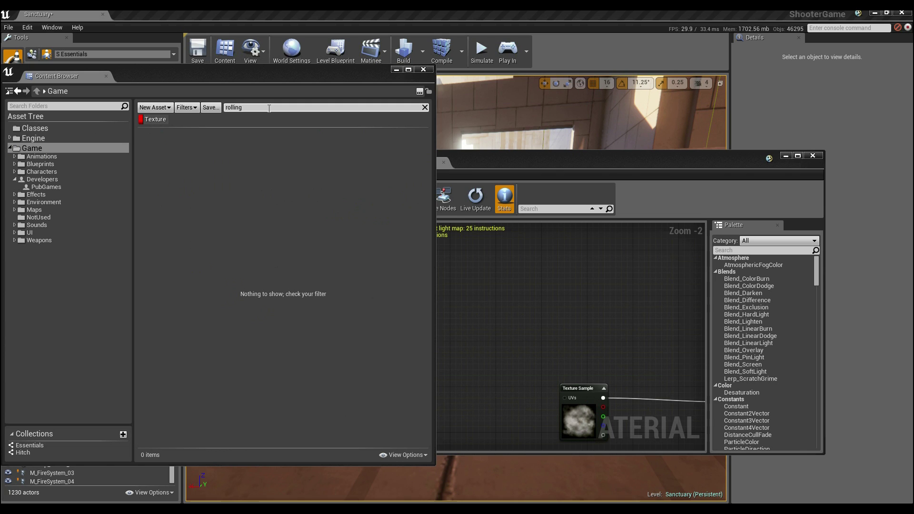
double_click(269, 108)
text(roiling)
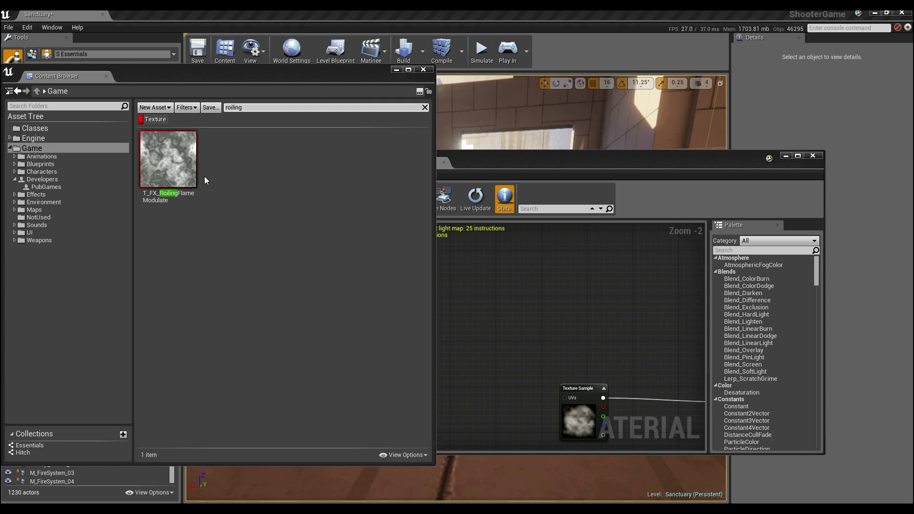
Move the smoke Texture Sample lower in the M_Fire_04 graph and add a Texture Sample using T_FX_RoilingFlameModulate above it
click(186, 191)
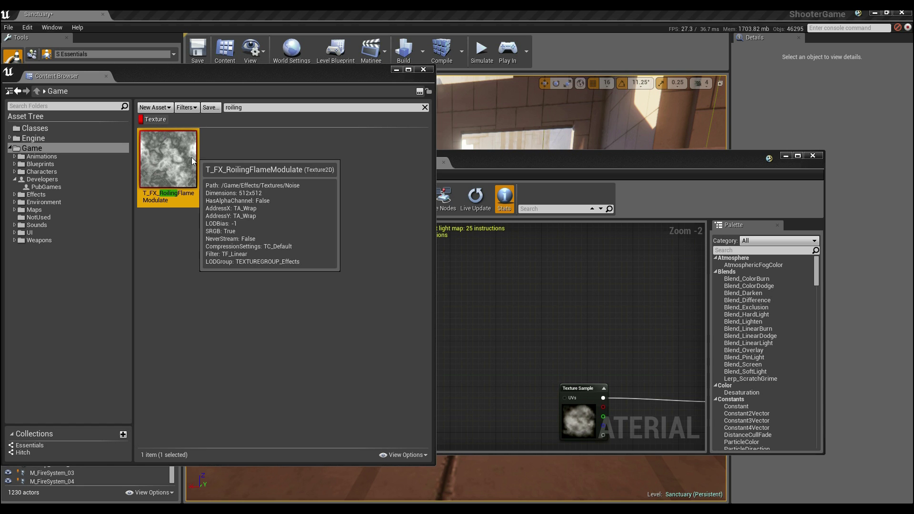
mouse_move(184, 150)
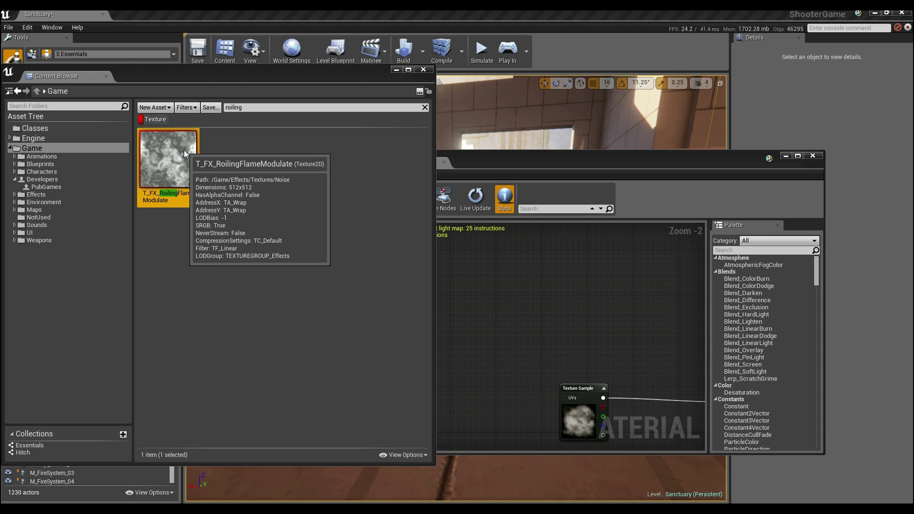
double_click(528, 162)
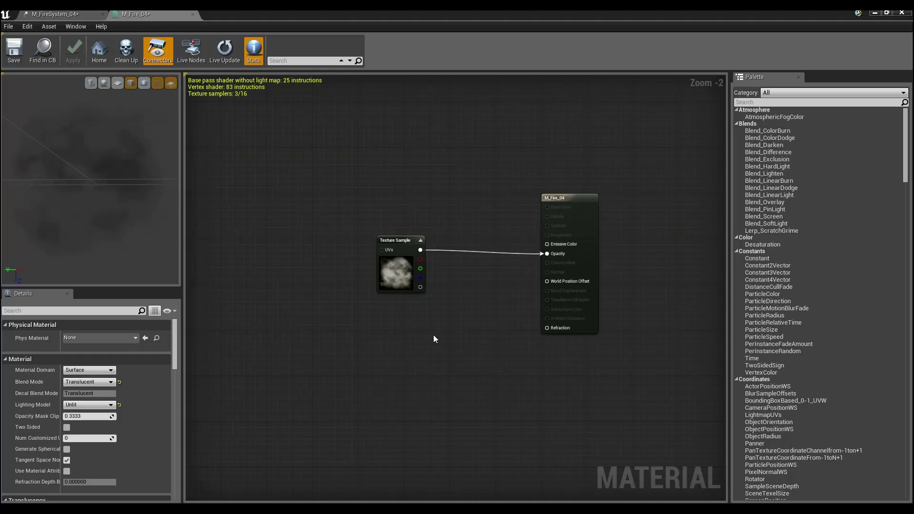
right_drag(428, 336, 533, 316)
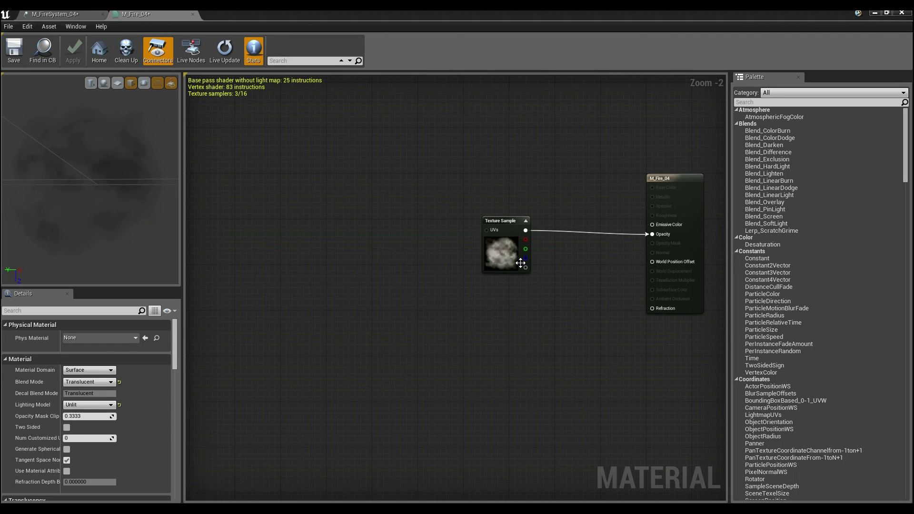
drag(520, 262, 514, 288)
click(401, 244)
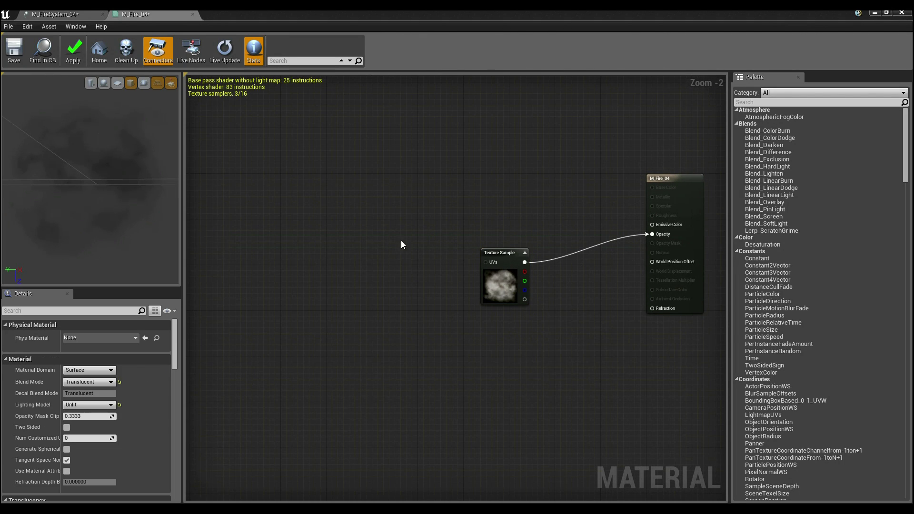
click(354, 153)
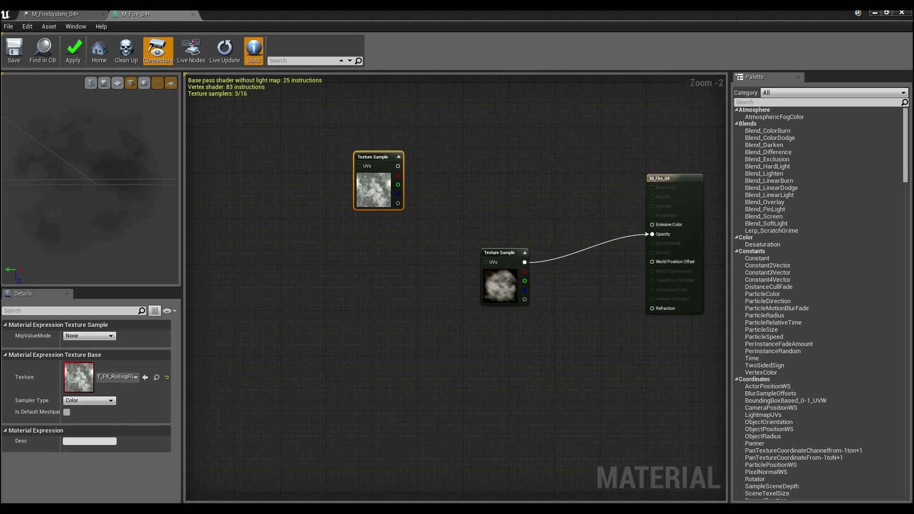
Add a ScreenAlignedUVs node beside the roiling flame Texture Sample, leaving it disconnected from the sample's UVs input
click(762, 103)
text(scree)
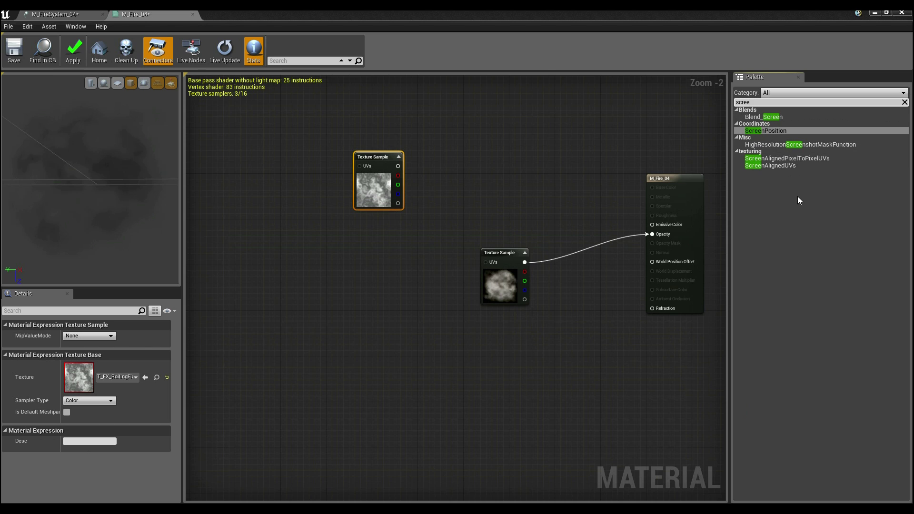
drag(779, 165, 360, 165)
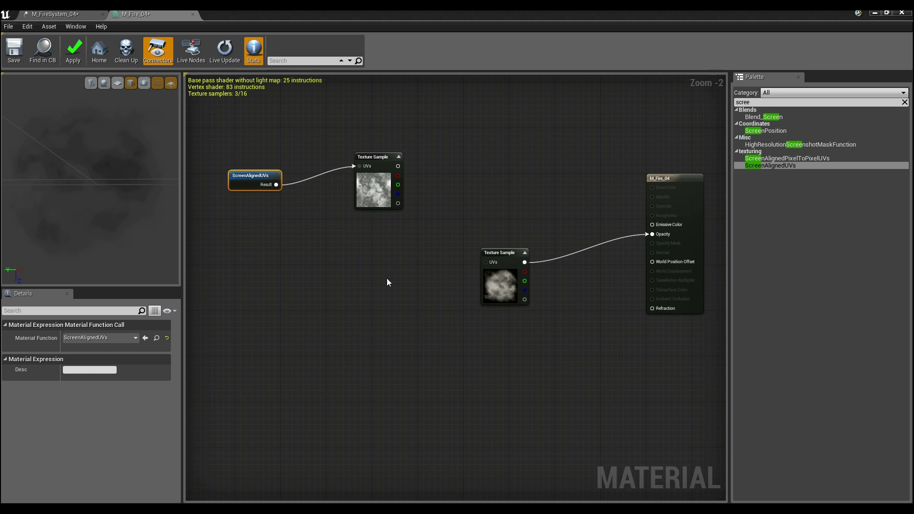
right_drag(386, 280, 394, 305)
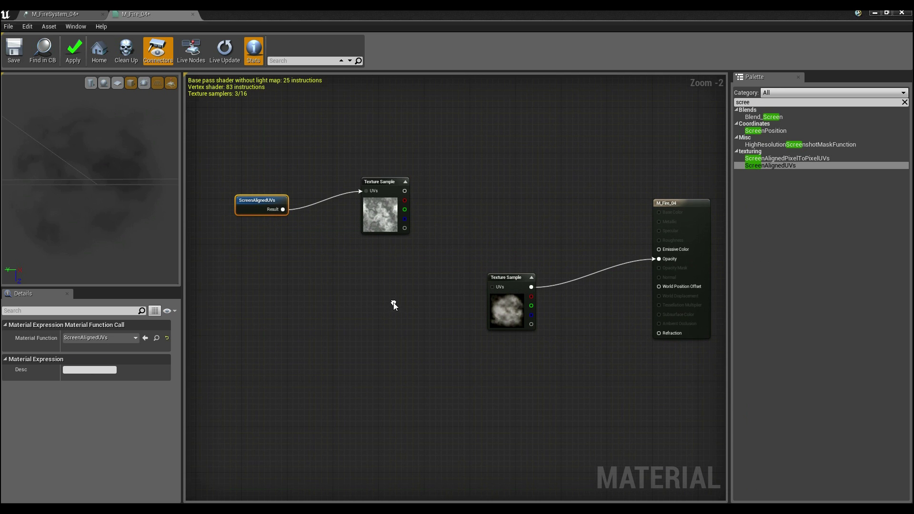
alt+click(283, 209)
Move the M_Fire_04 result node closer to the texture samples and connect the flame Texture Sample to its Emissive Color
right_drag(581, 219, 537, 220)
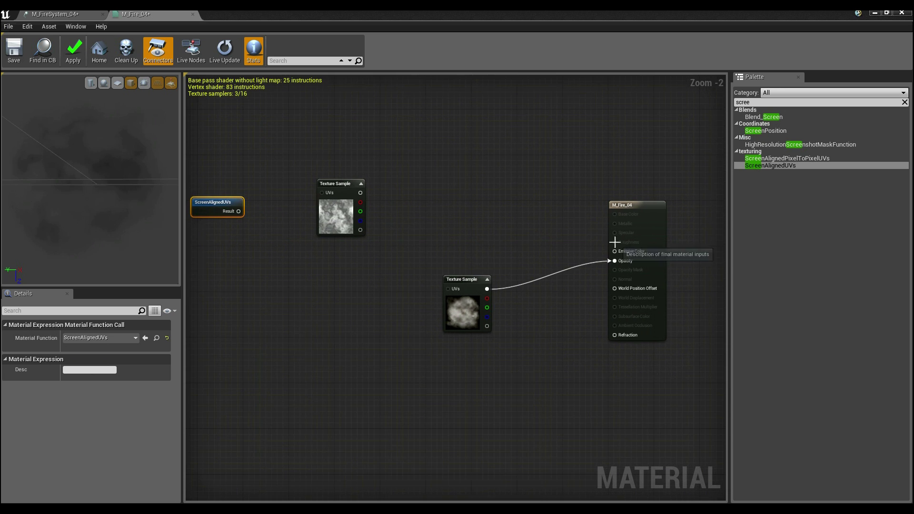
drag(629, 253, 582, 229)
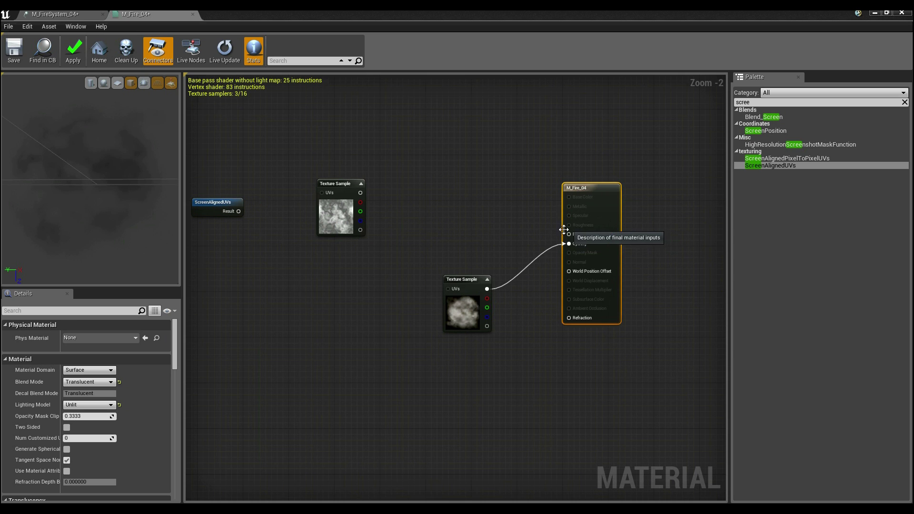
drag(569, 233, 361, 192)
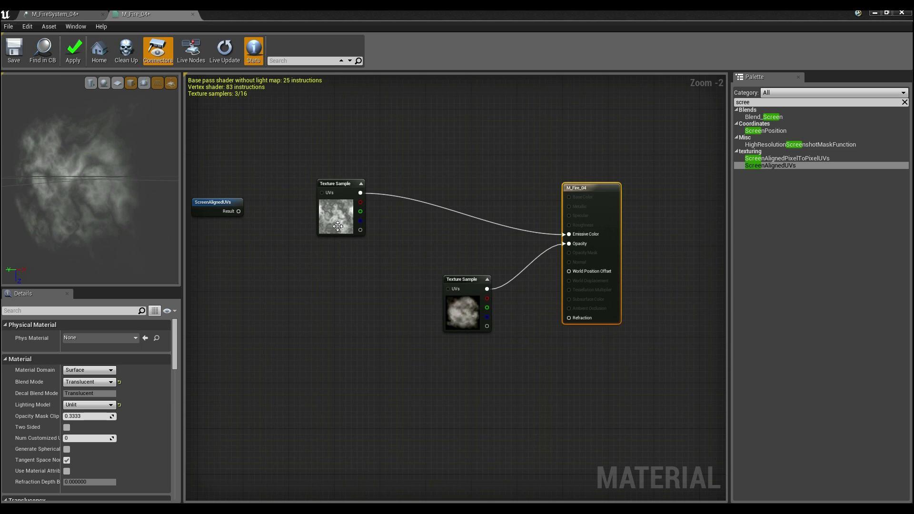
Connect the ScreenAlignedUVs result to the flame Texture Sample's UVs and check the mapping in the material preview from different angles
drag(98, 191, 128, 195)
drag(237, 211, 327, 195)
drag(65, 198, 90, 194)
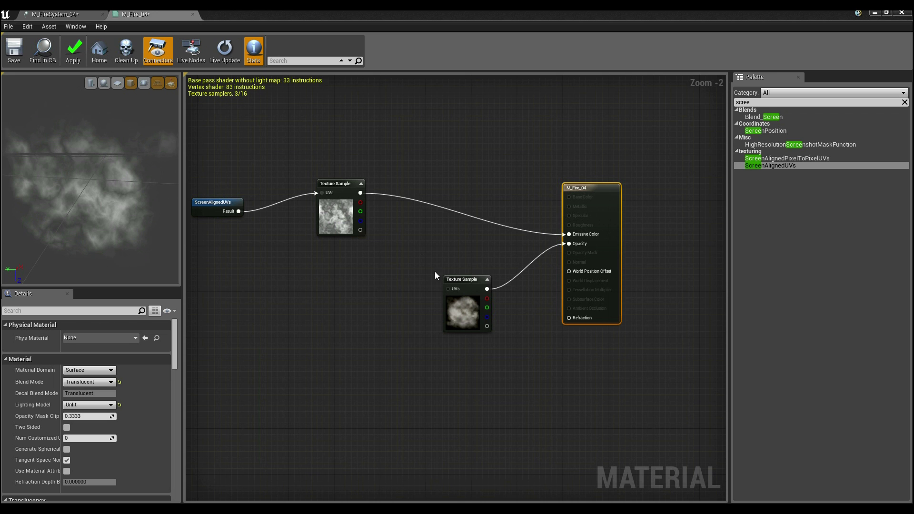
Disconnect the smoke texture from Opacity and apply the material to see the flame noise on its own
alt+click(569, 243)
drag(116, 170, 80, 119)
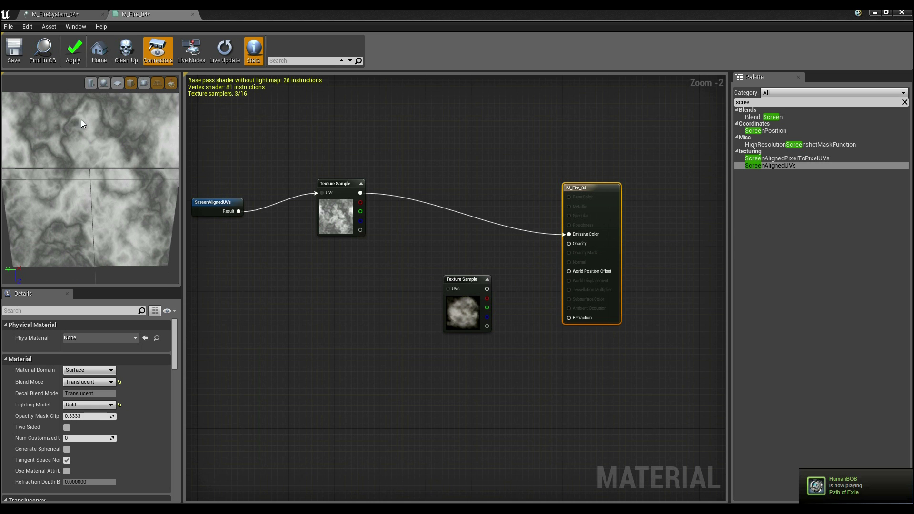
click(66, 45)
Uncover the level viewport, close the content browser and examine how the flame noise maps across the fire particles
double_click(495, 10)
drag(115, 119, 1, 75)
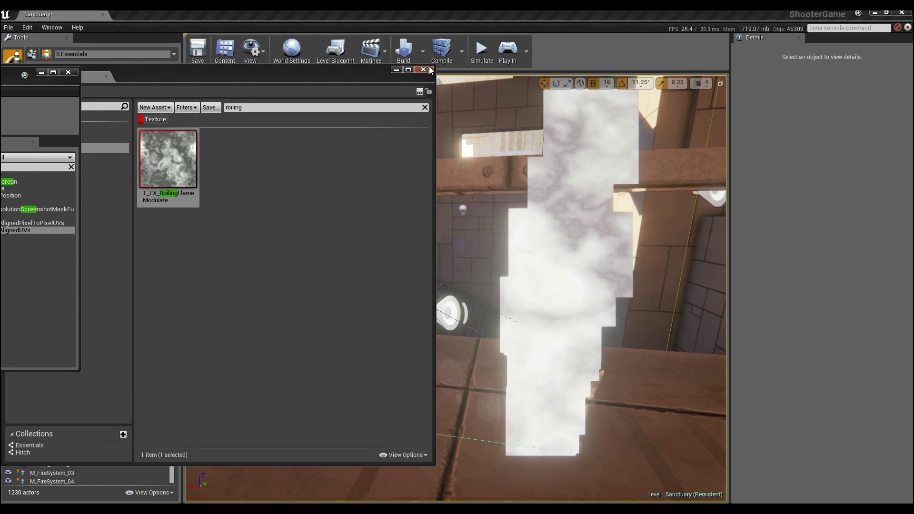
click(423, 70)
right_drag(457, 110, 489, 118)
key(s)
key(w)
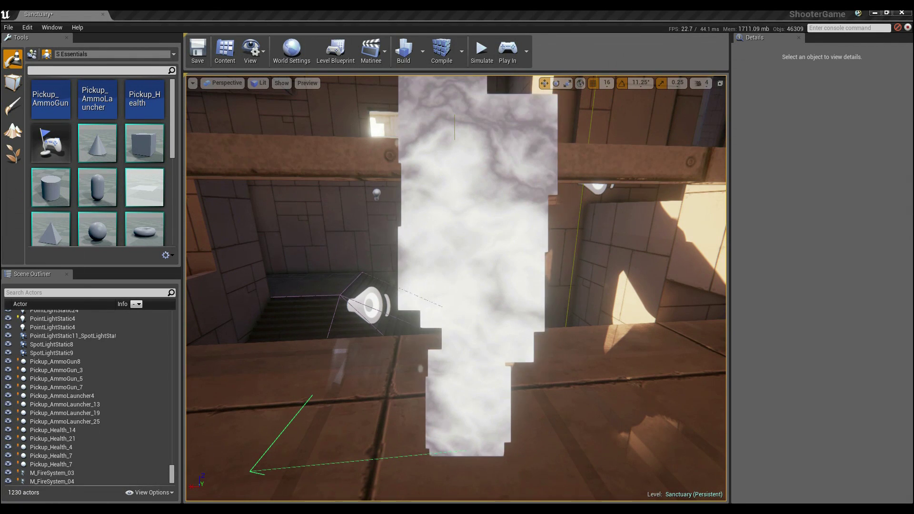
Reconnect the smoke Texture Sample to Opacity in M_Fire_04, apply the material and view the effect in the level
key(alt+Tab)
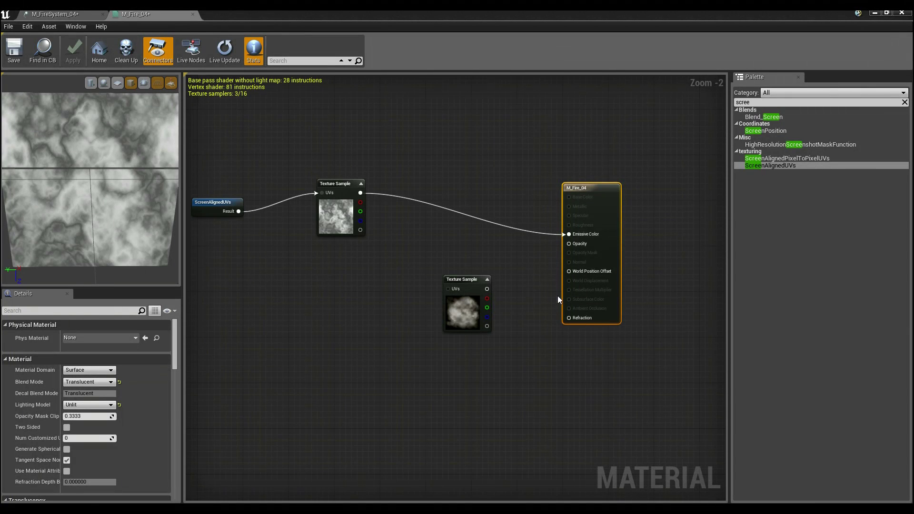
drag(487, 289, 569, 244)
drag(446, 13, 284, 107)
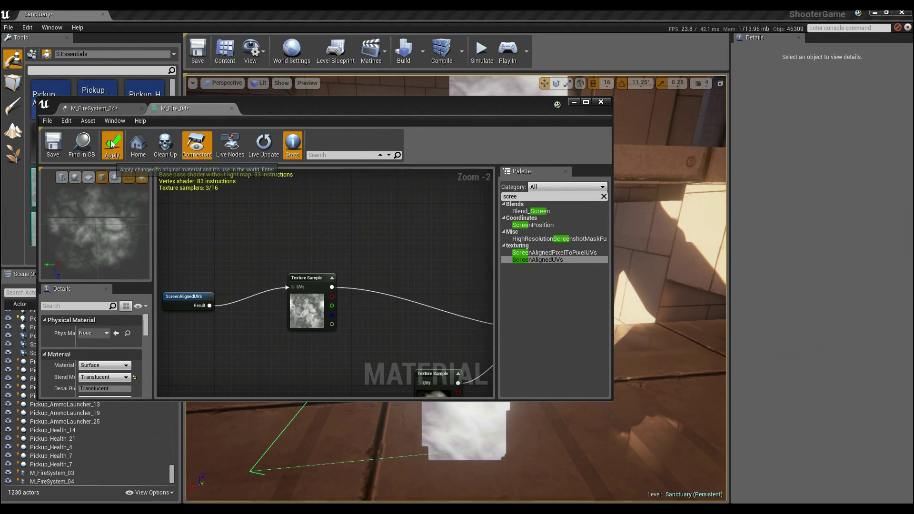
click(112, 145)
drag(427, 105, 79, 77)
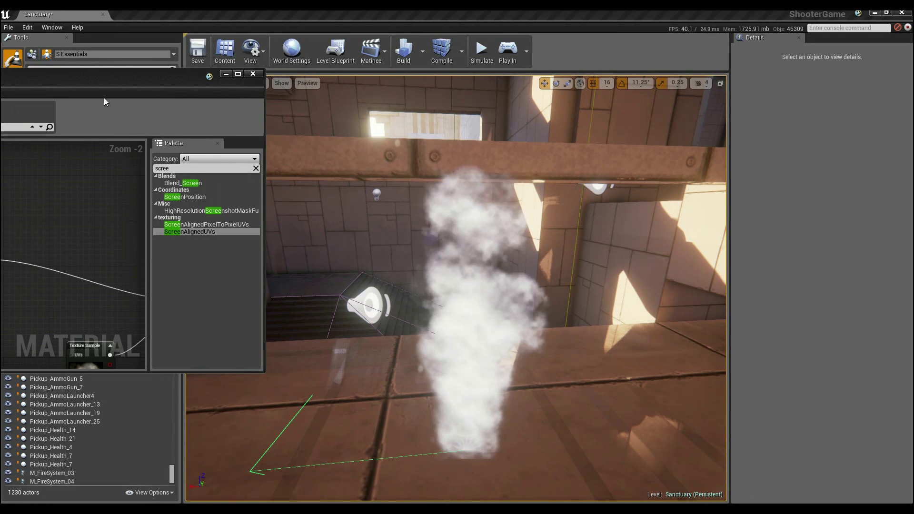
Return to the M_Fire_04 graph, search the node palette for pann and add a Panner node below ScreenAlignedUVs
drag(103, 93, 659, 13)
click(404, 209)
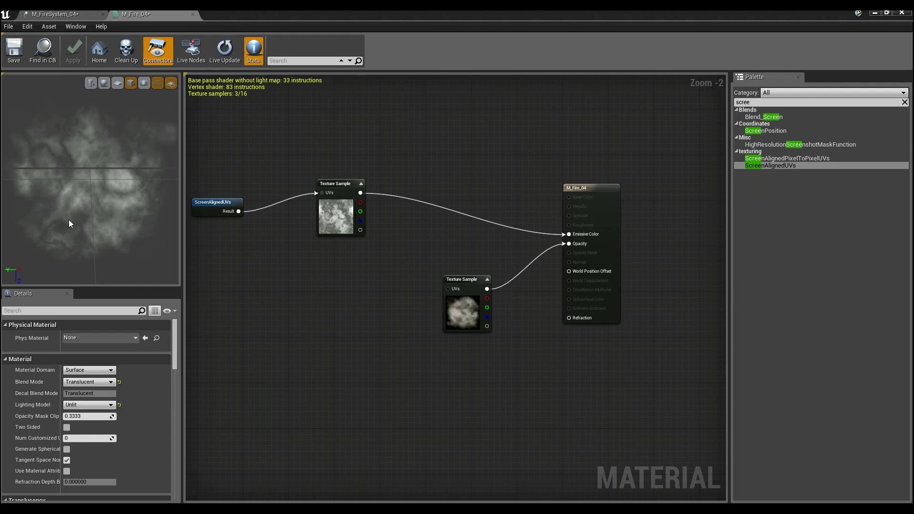
click(343, 219)
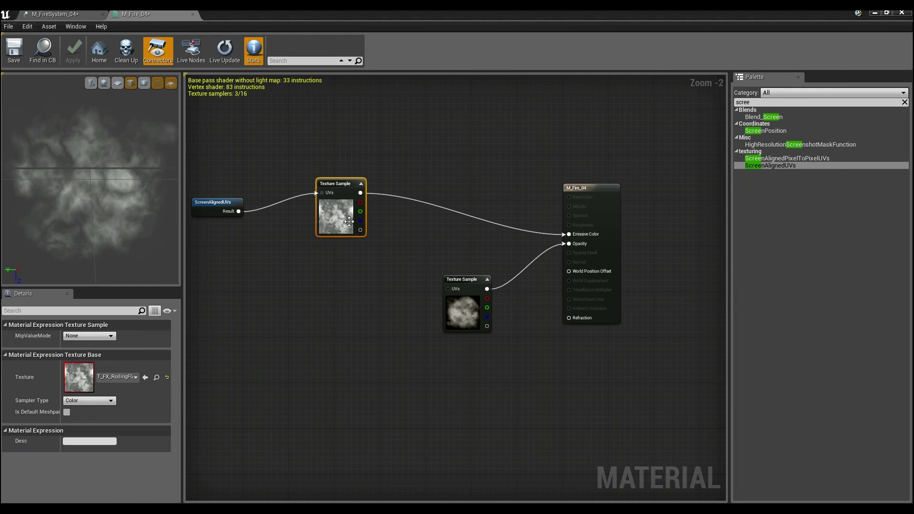
click(409, 326)
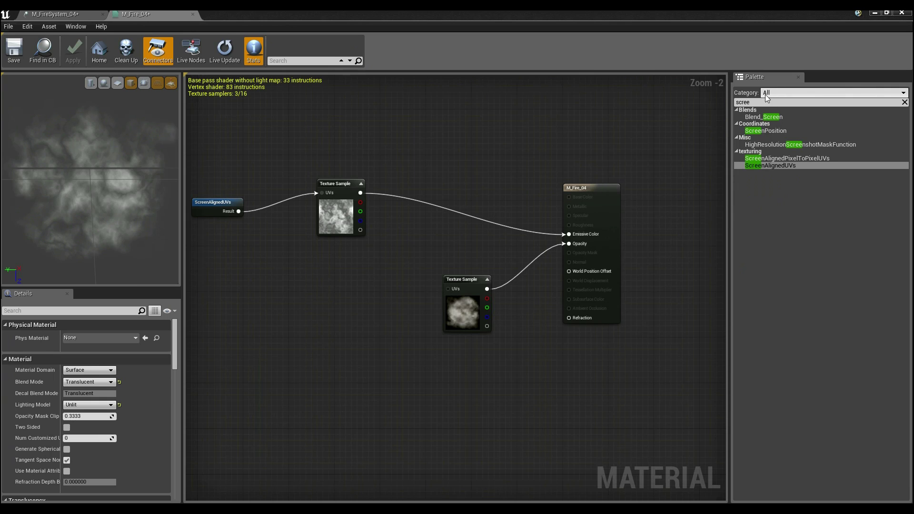
text(pann)
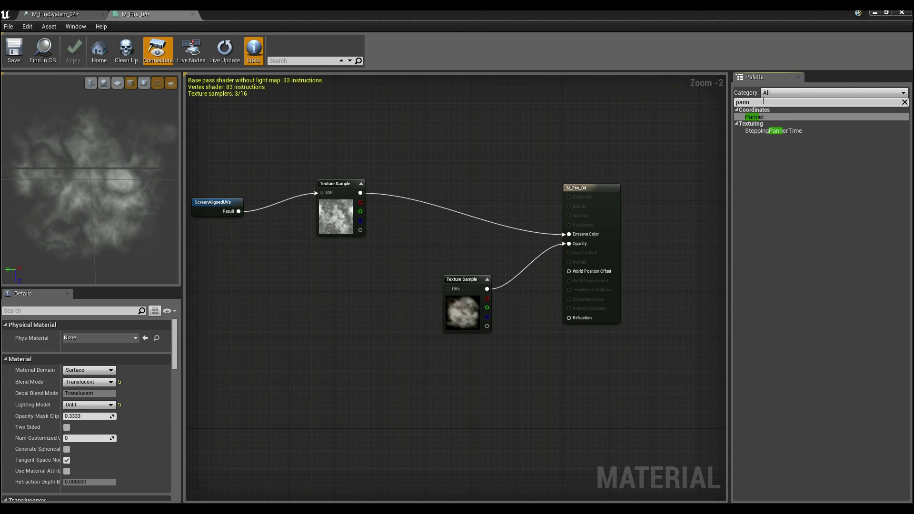
drag(754, 117, 264, 230)
drag(302, 273, 263, 273)
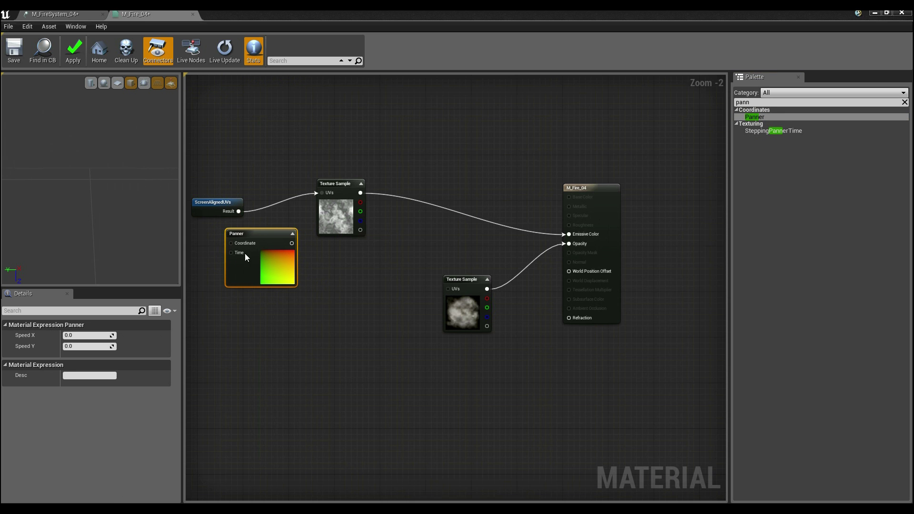
Wire the Panner between ScreenAlignedUVs and the flame Texture Sample, using its Coordinate input and the sample's UVs, and space out the nodes
right_drag(241, 310, 268, 309)
drag(319, 243, 353, 192)
right_drag(261, 183, 353, 121)
click(333, 152)
drag(333, 152, 252, 153)
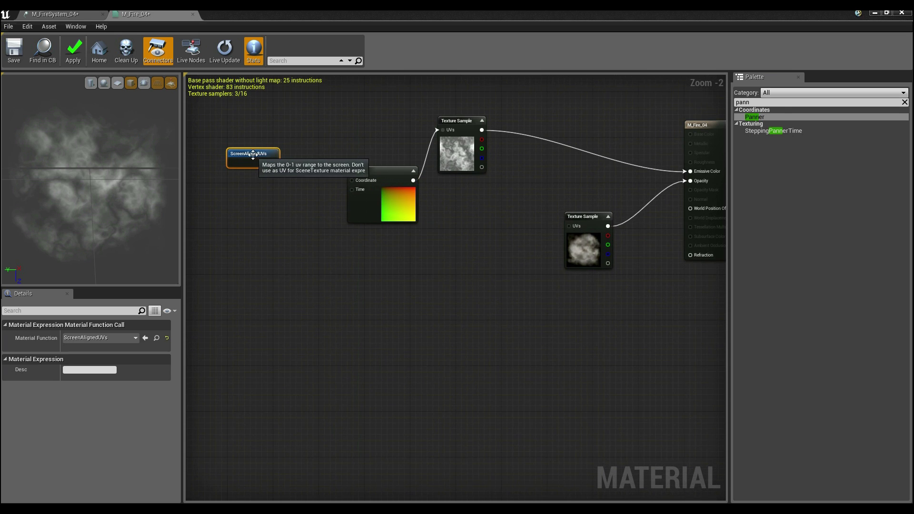
drag(353, 184, 275, 170)
click(246, 210)
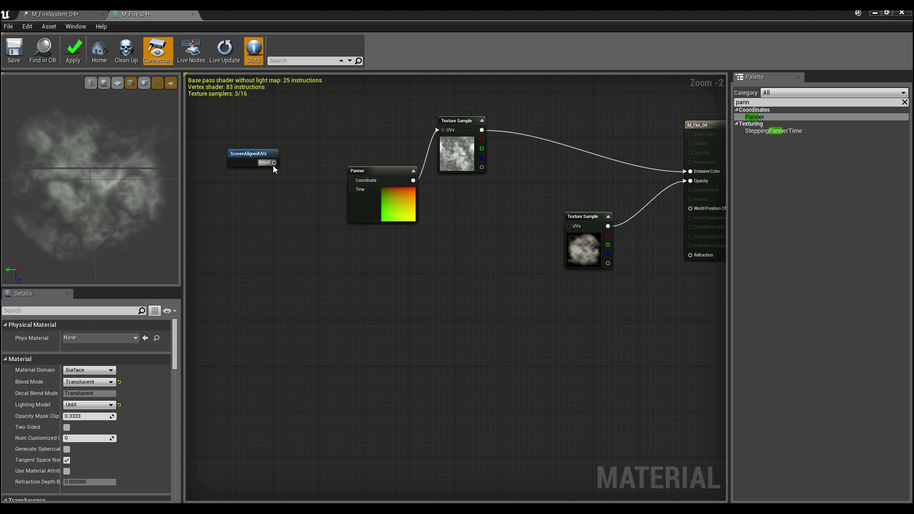
drag(327, 182, 353, 181)
right_drag(385, 278, 332, 345)
Set the Panner's Speed X and Speed Y to 0.5
click(353, 285)
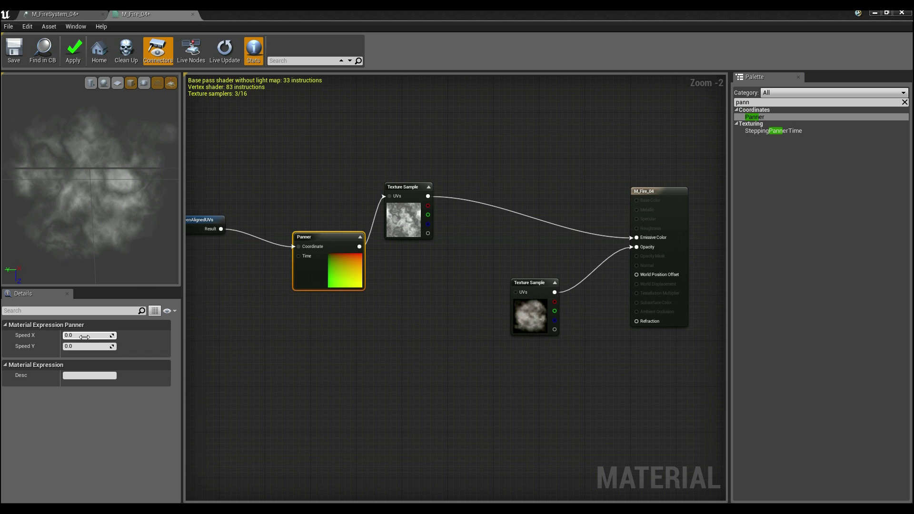
text(5)
key(Return)
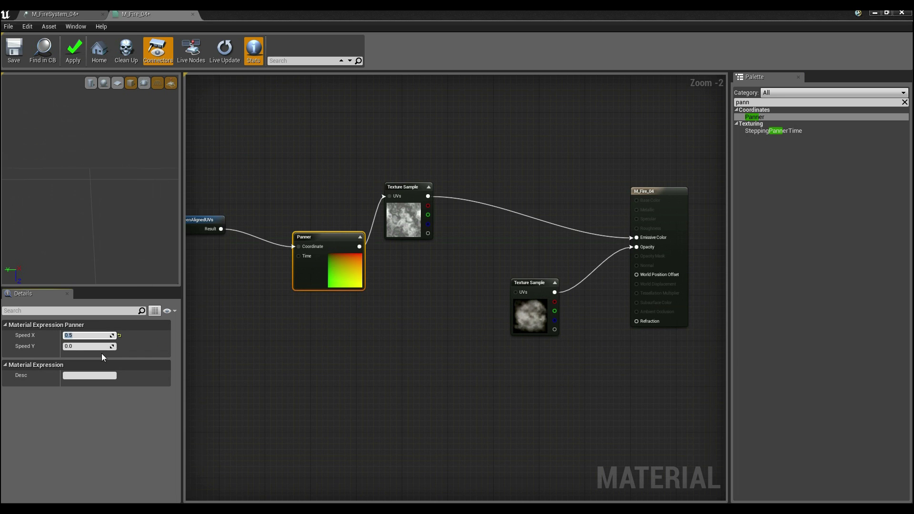
click(91, 346)
text(0)
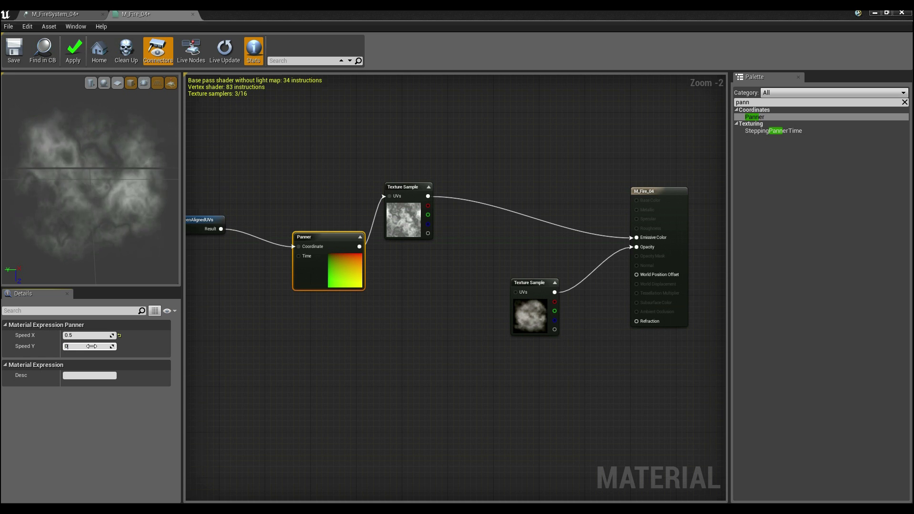
text(.5)
key(Return)
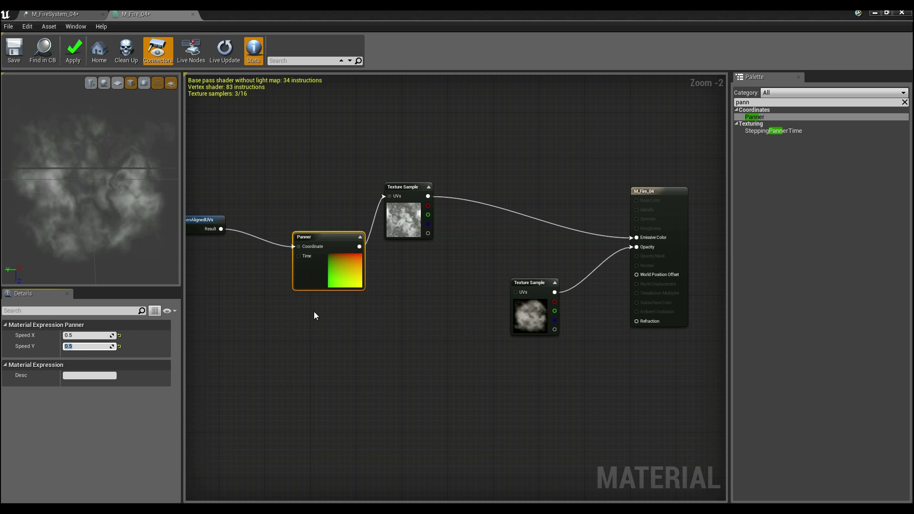
Apply the panning material, watch the fire effect in the level and return to the M_Fire_04 graph
drag(319, 13, 13, 67)
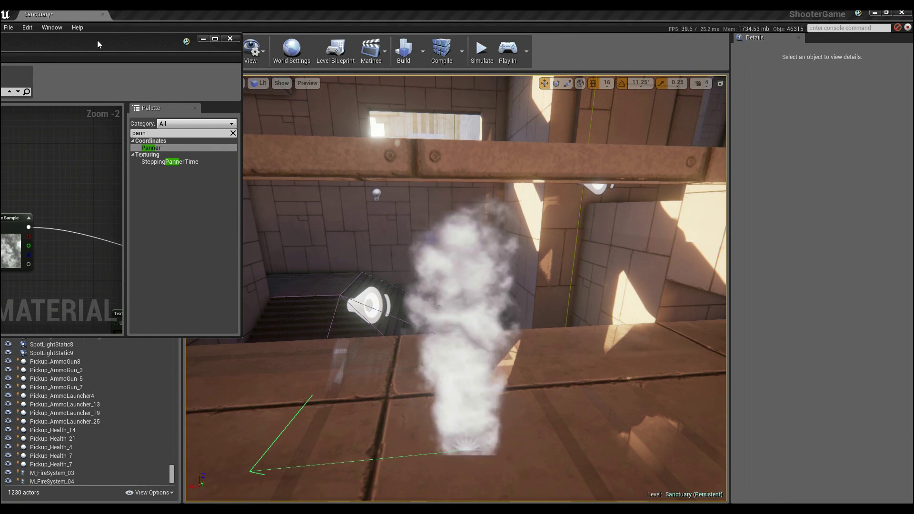
drag(98, 40, 562, 11)
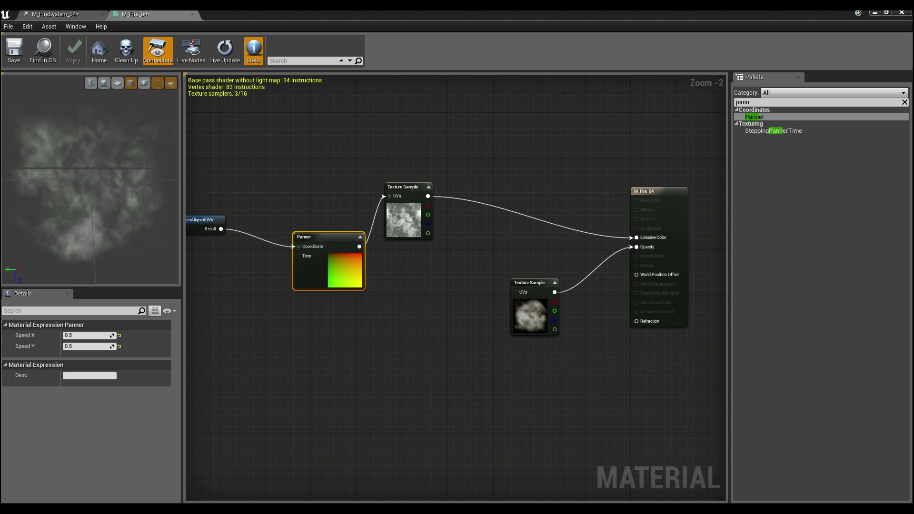
click(335, 302)
Duplicate the Panner and flame Texture Sample together and arrange the copies below the originals
click(404, 210)
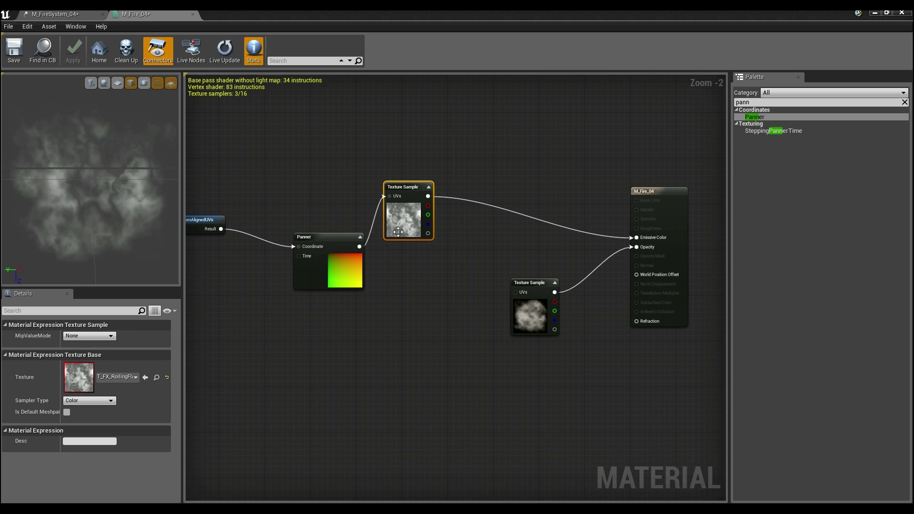
ctrl+click(324, 264)
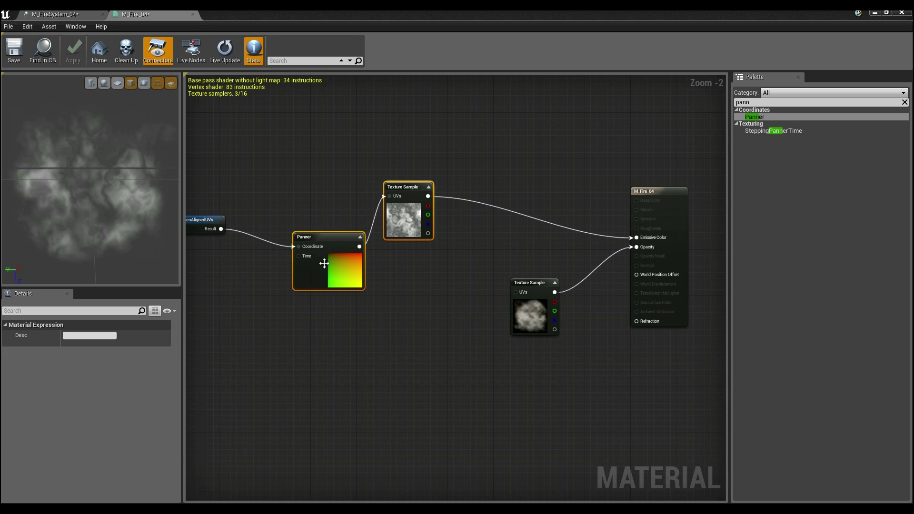
right_drag(364, 316, 412, 280)
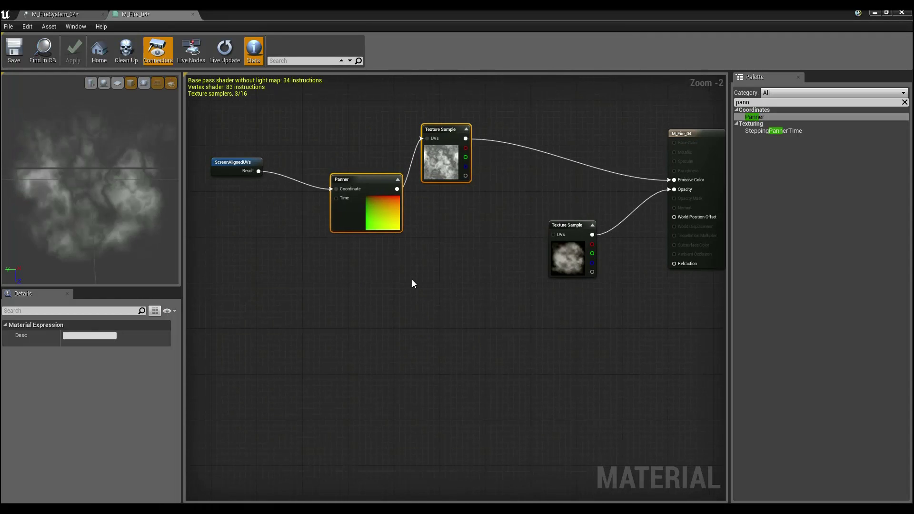
key(ctrl+w)
drag(469, 289, 453, 274)
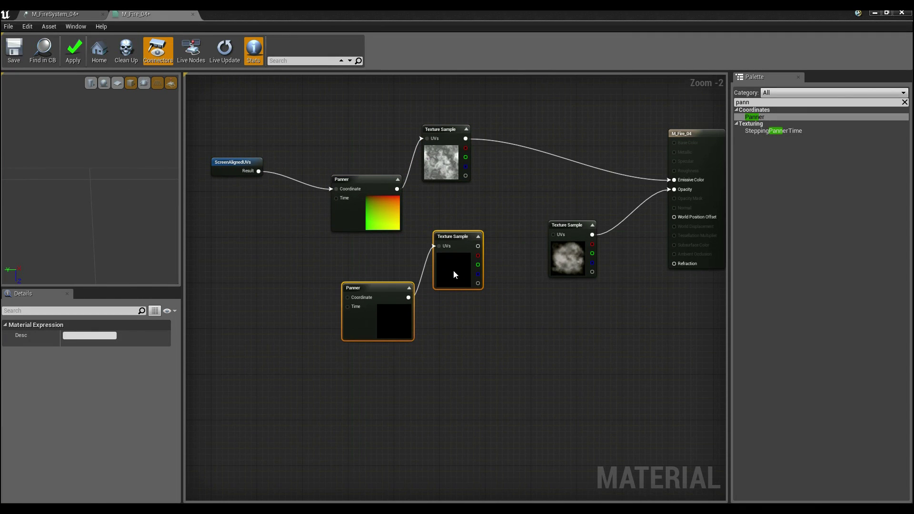
click(386, 322)
drag(386, 322, 380, 299)
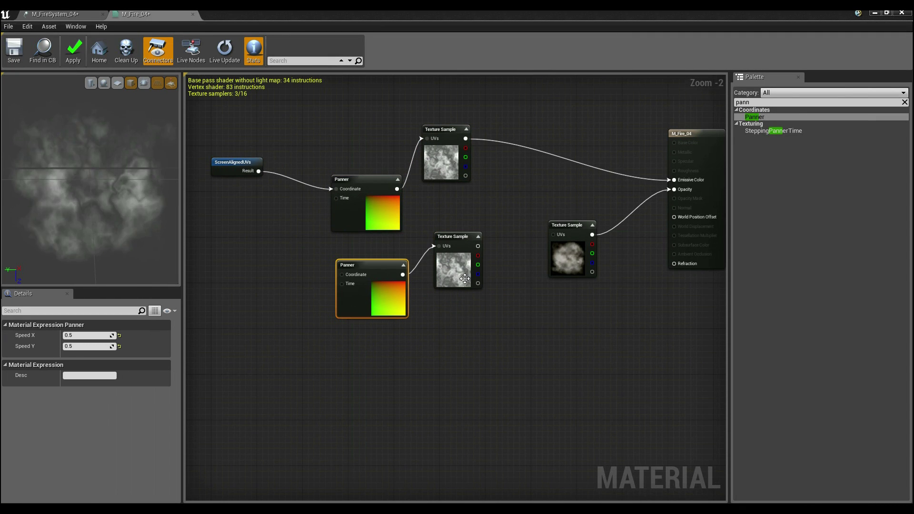
Set the duplicated Panner's Speed X to -0.45
click(80, 327)
click(82, 328)
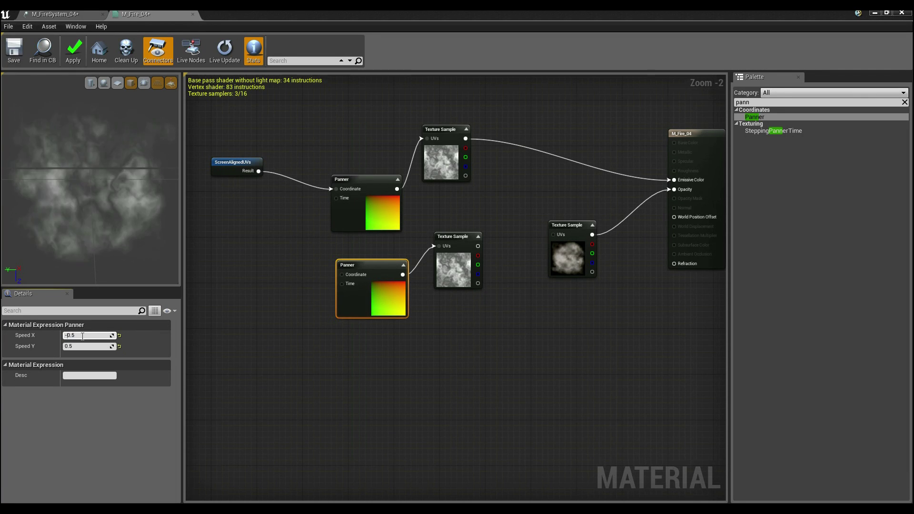
key(Return)
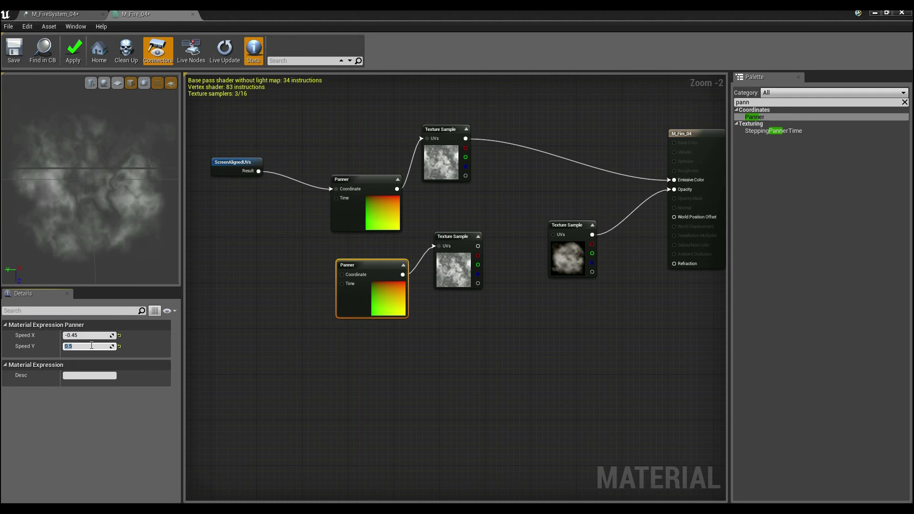
click(428, 322)
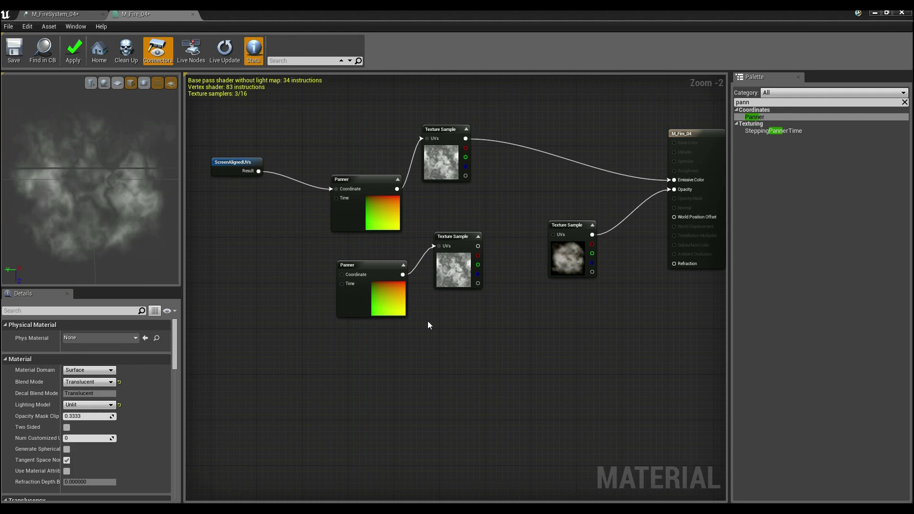
right_drag(378, 373, 398, 376)
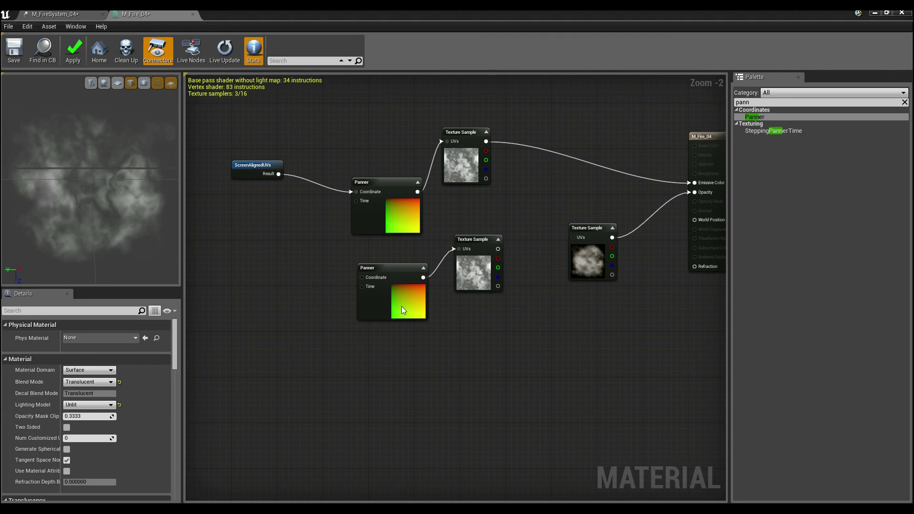
Review the duplicated Panner's Speed Y value
click(402, 311)
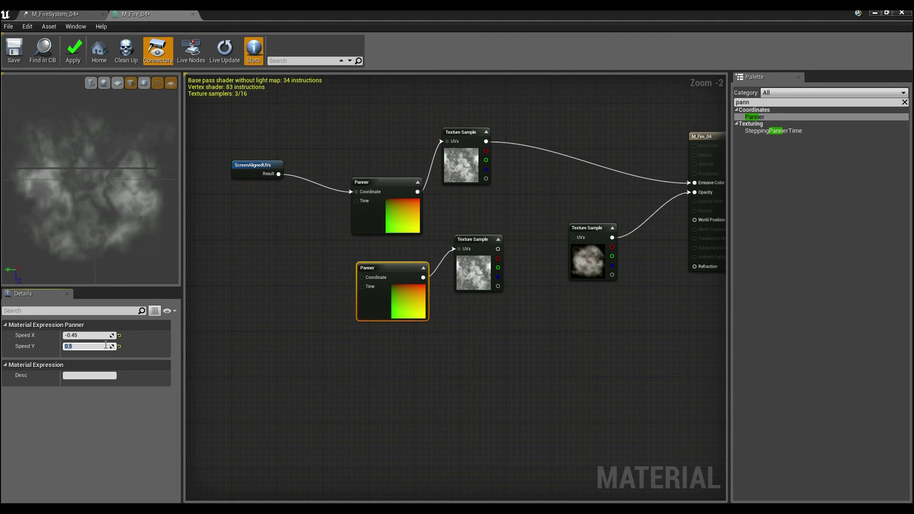
click(456, 307)
Add a Multiply node combining both flame Texture Samples and connect its output to the material's Emissive Color
right_drag(471, 338, 449, 260)
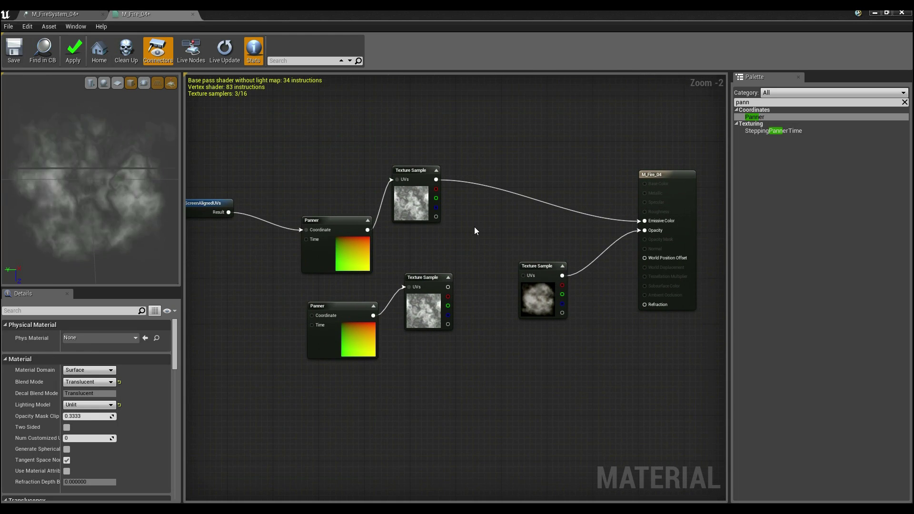
key(m)
click(474, 227)
drag(436, 179, 478, 241)
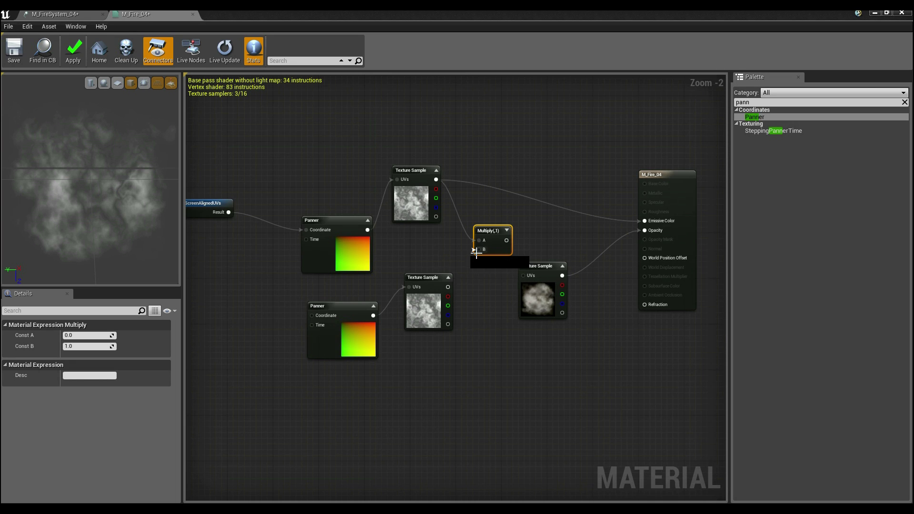
drag(443, 292, 446, 287)
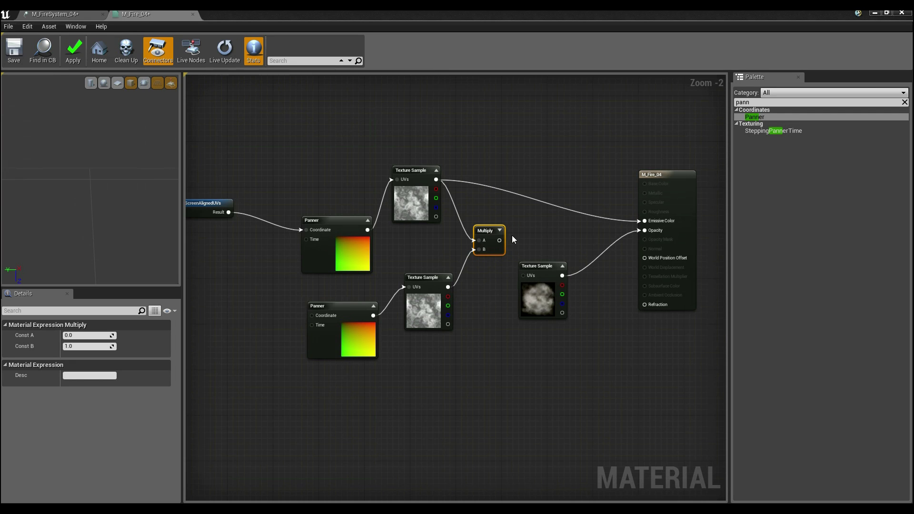
drag(499, 241, 646, 221)
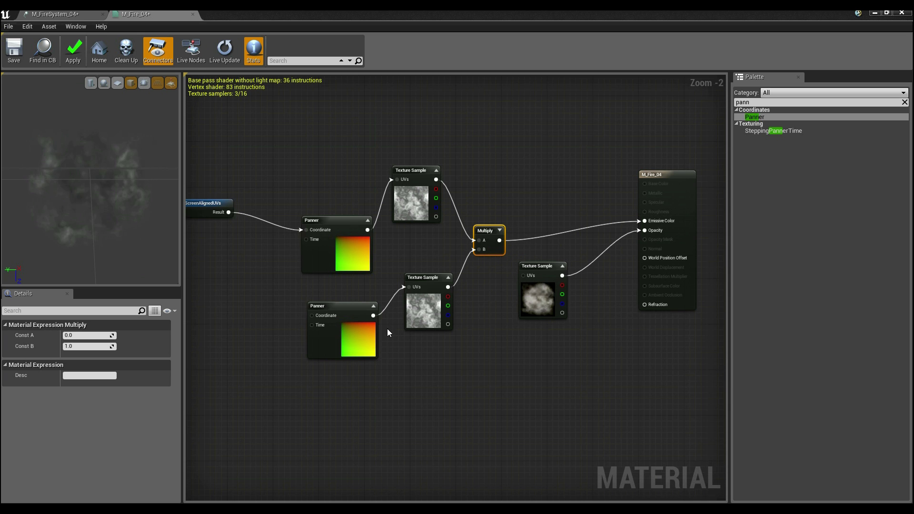
Connect the ScreenAlignedUVs result to the duplicated Panner's Coordinate input
right_drag(307, 370, 349, 369)
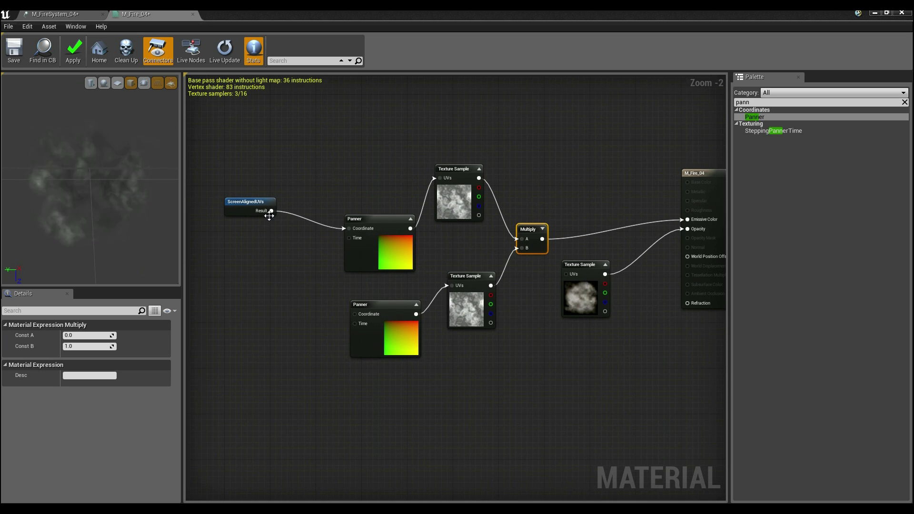
drag(272, 210, 357, 314)
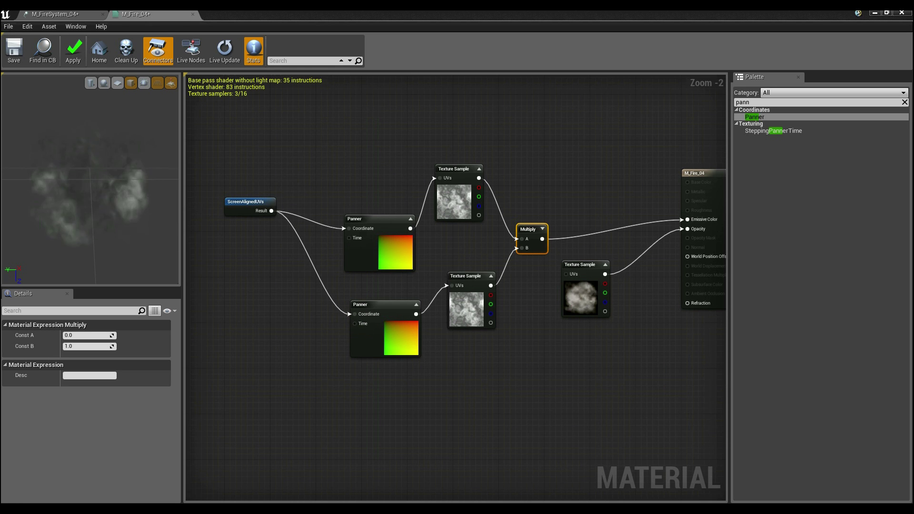
Apply the multiplied flame material, watch the fire effect in the level and return to the M_Fire_04 graph
drag(476, 15, 303, 124)
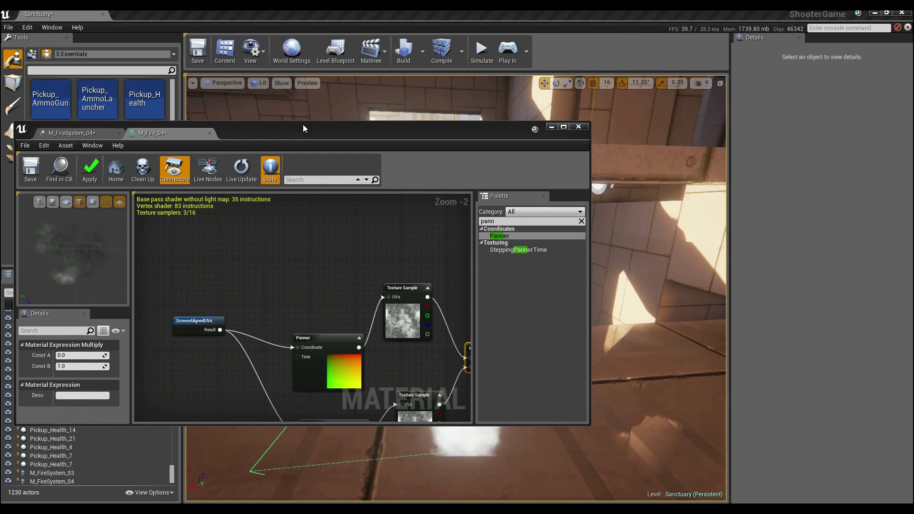
drag(369, 124, 0, 104)
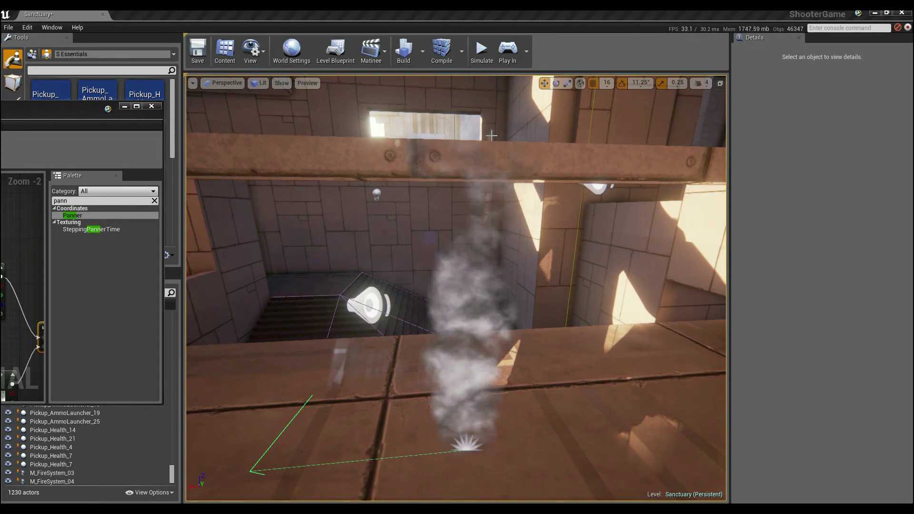
drag(48, 114, 560, 10)
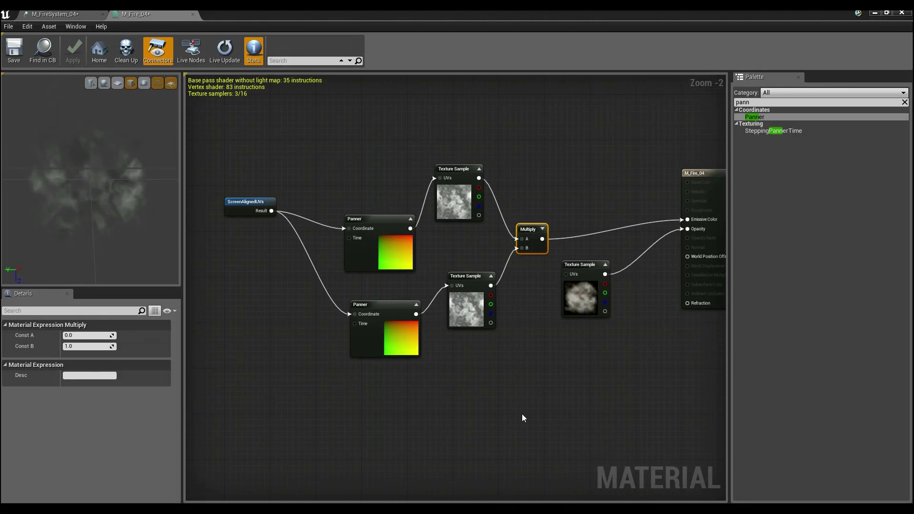
Start previewing the smoke Texture Sample node to inspect the opacity texture
right_drag(507, 373, 463, 346)
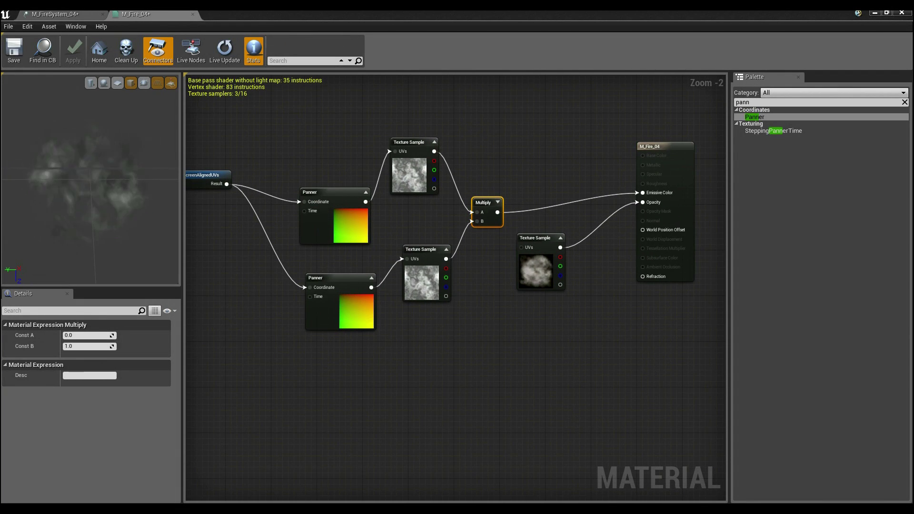
click(332, 390)
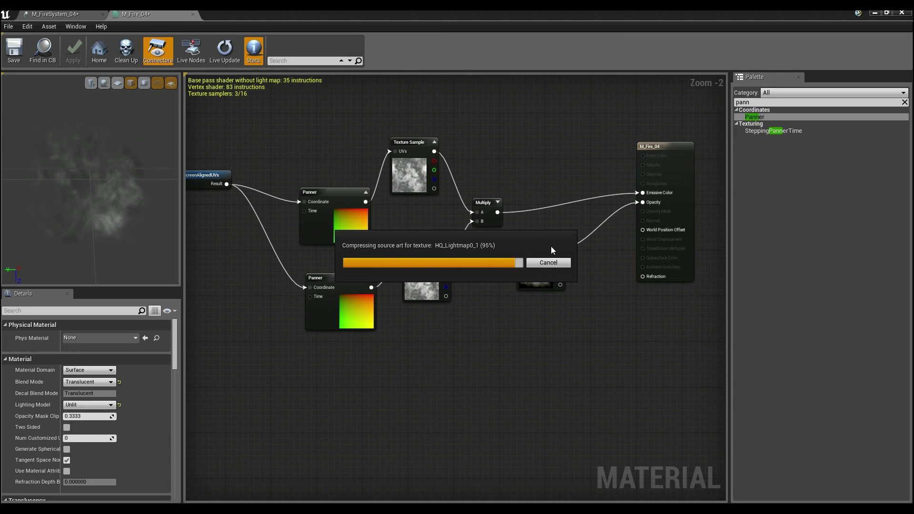
right_drag(541, 258, 580, 250)
click(580, 250)
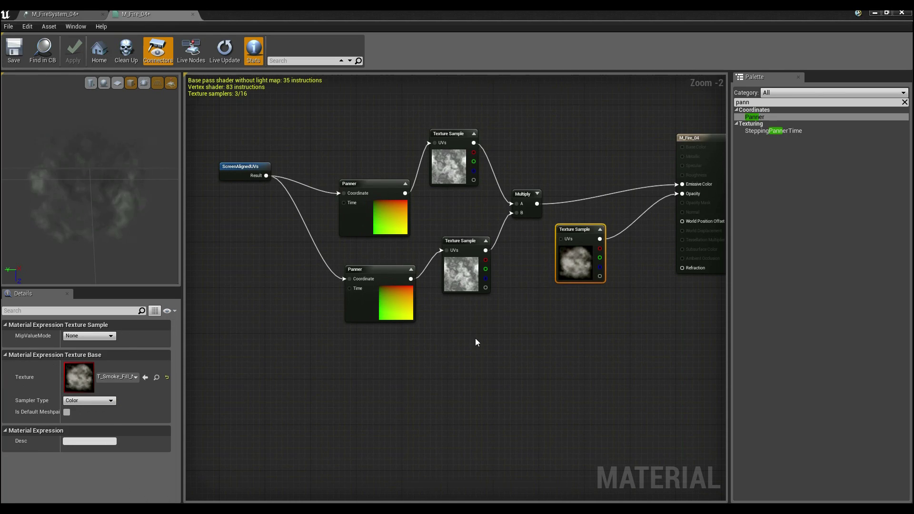
click(442, 381)
right_drag(441, 382, 538, 329)
right_click(567, 304)
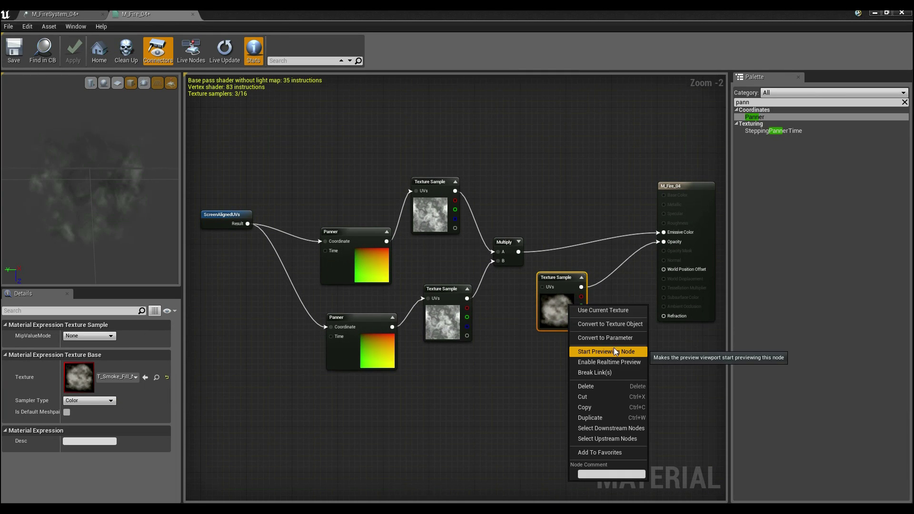
click(615, 350)
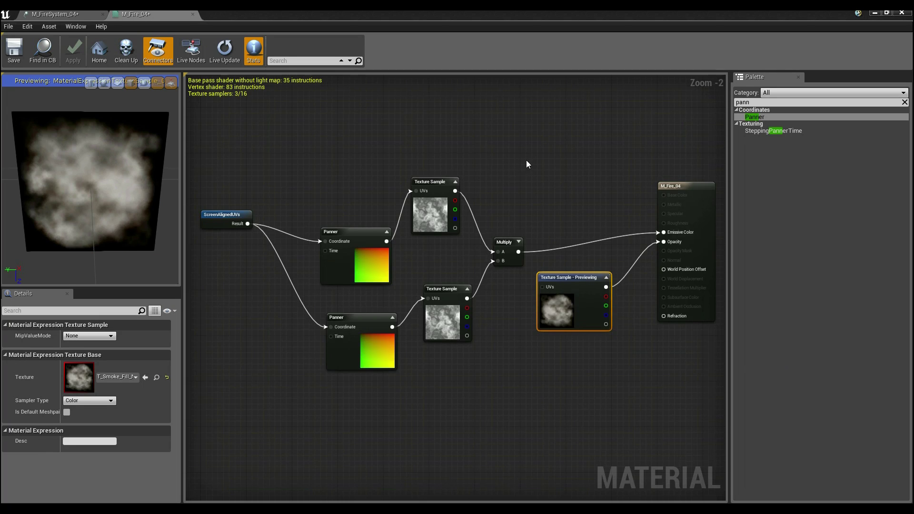
Move the M_Fire_04 output node and the smoke Texture Sample lower in the graph, below the Multiply node
right_drag(528, 151, 598, 153)
right_drag(508, 375, 508, 388)
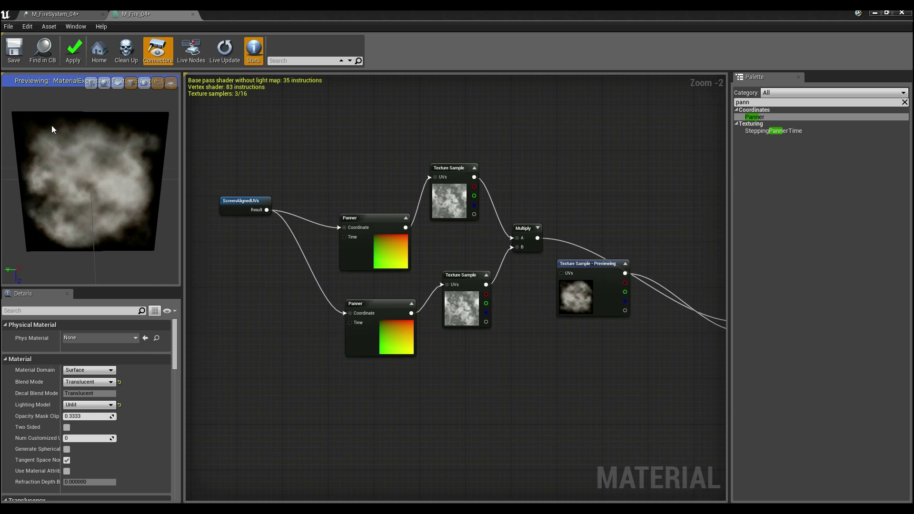
right_drag(516, 381, 422, 328)
drag(487, 243, 489, 311)
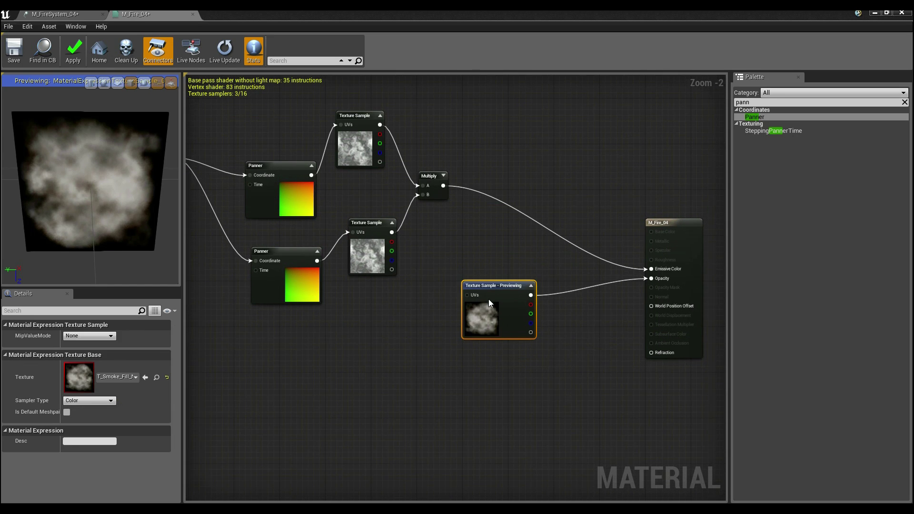
click(418, 344)
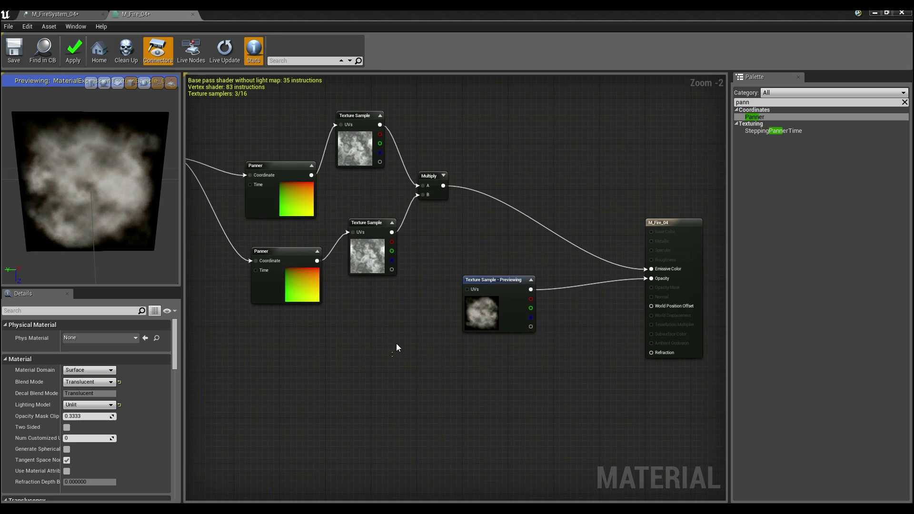
Shift the smoke Texture Sample slightly lower and closer to the M_Fire_04 output node
right_drag(401, 353, 410, 304)
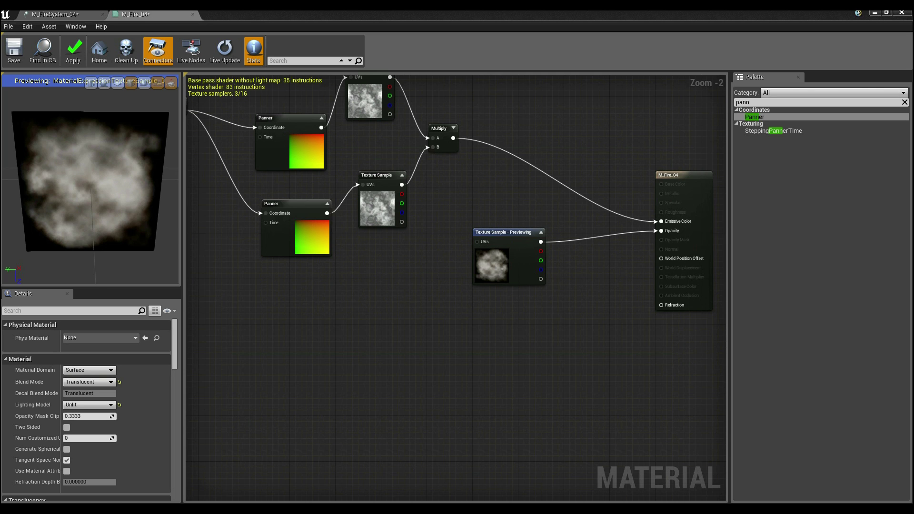
right_drag(272, 299, 347, 343)
scroll(496, 238, down, 1)
right_drag(552, 207, 531, 166)
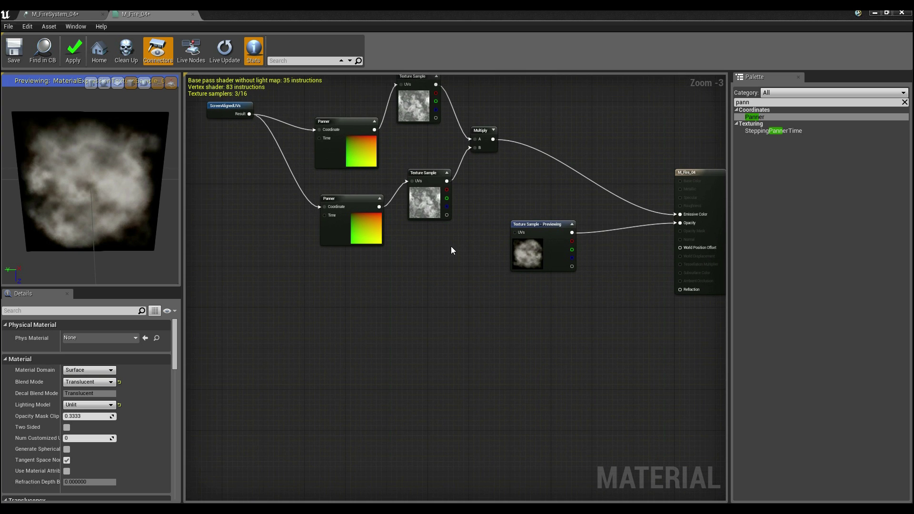
right_drag(445, 241, 413, 276)
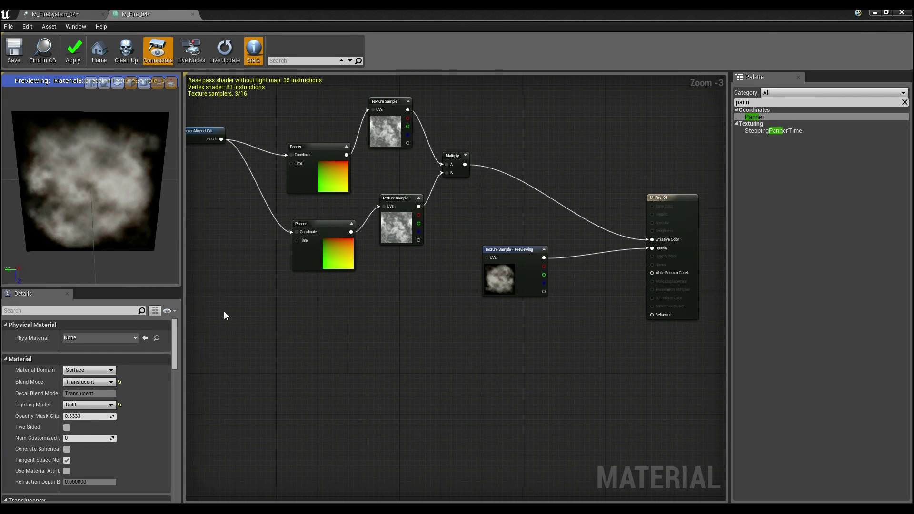
drag(509, 249, 540, 265)
click(648, 402)
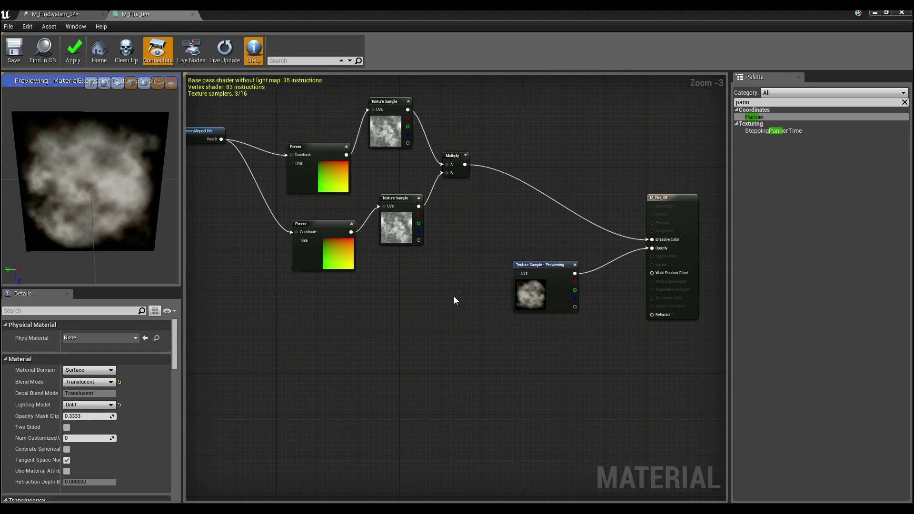
Add an R G Component Mask node and move the flame noise nodes farther from the M_Fire_04 output to open space
key(shift+c)
shift+click(424, 327)
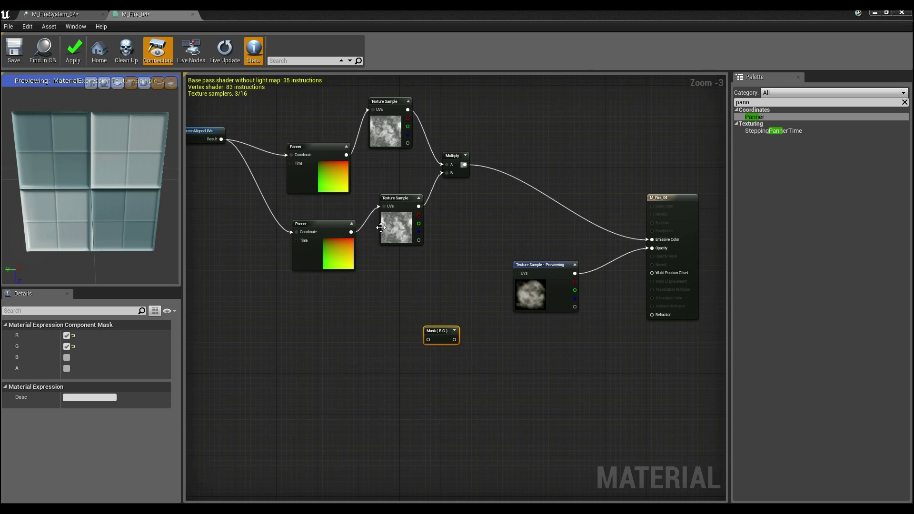
right_drag(409, 190, 468, 206)
scroll(514, 109, down, 1)
shift+drag(523, 105, 261, 245)
drag(378, 228, 254, 243)
click(370, 298)
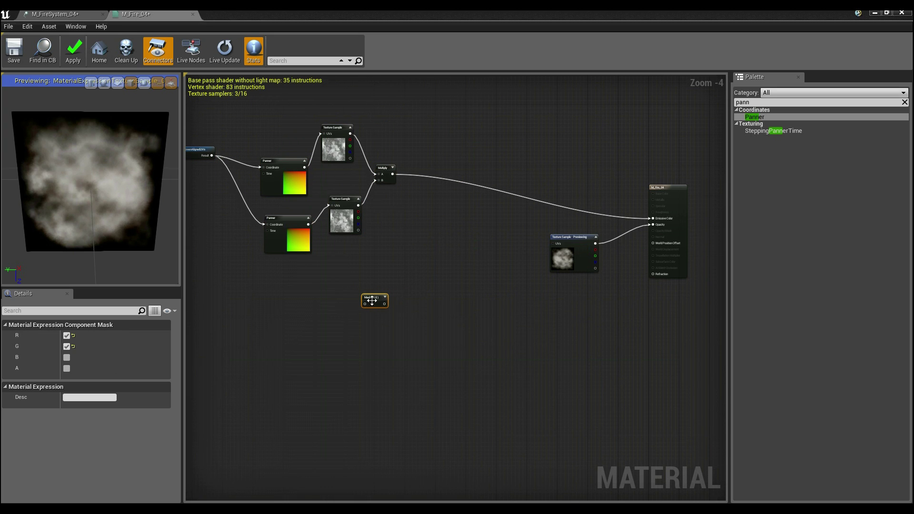
Place the R G mask between the flame nodes and the smoke Texture Sample, and feed the Multiply output into it
drag(375, 300, 461, 278)
scroll(455, 247, up, 2)
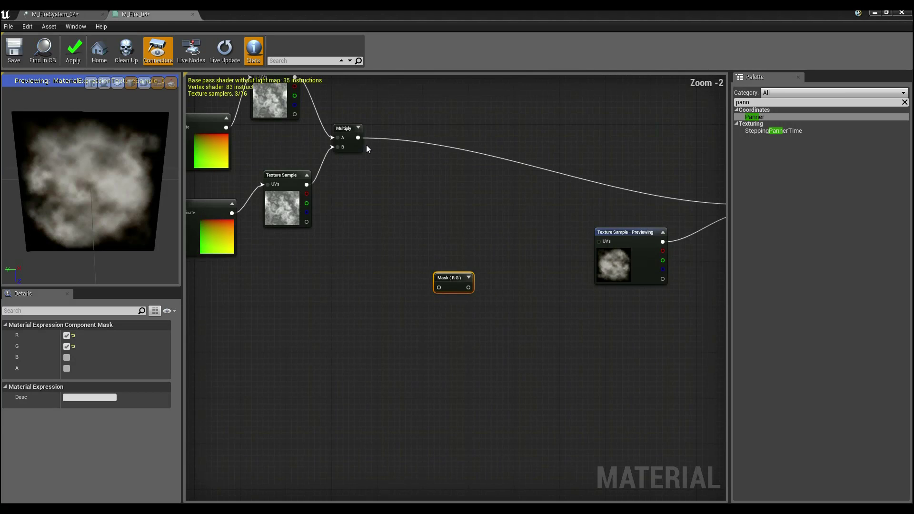
drag(357, 137, 430, 278)
click(446, 229)
click(452, 288)
click(519, 328)
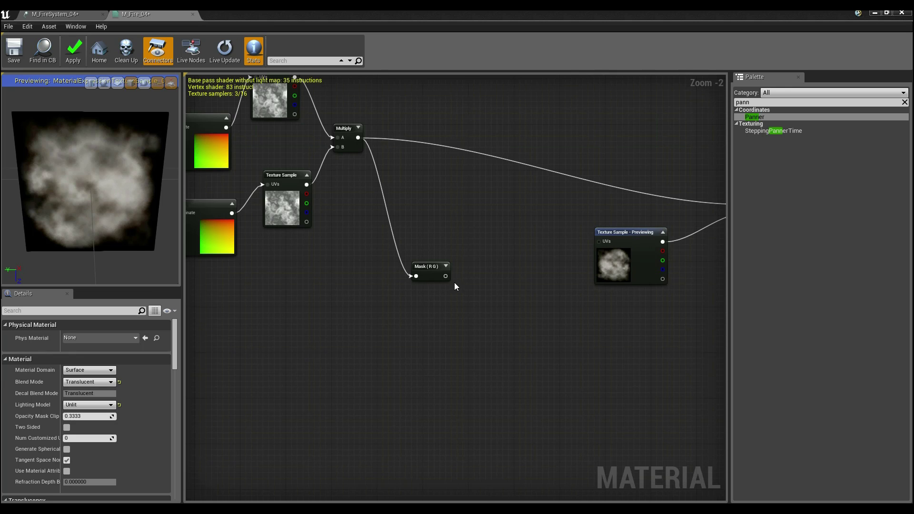
Start previewing the R G Component Mask node and inspect its masked noise output
click(438, 270)
right_click(438, 269)
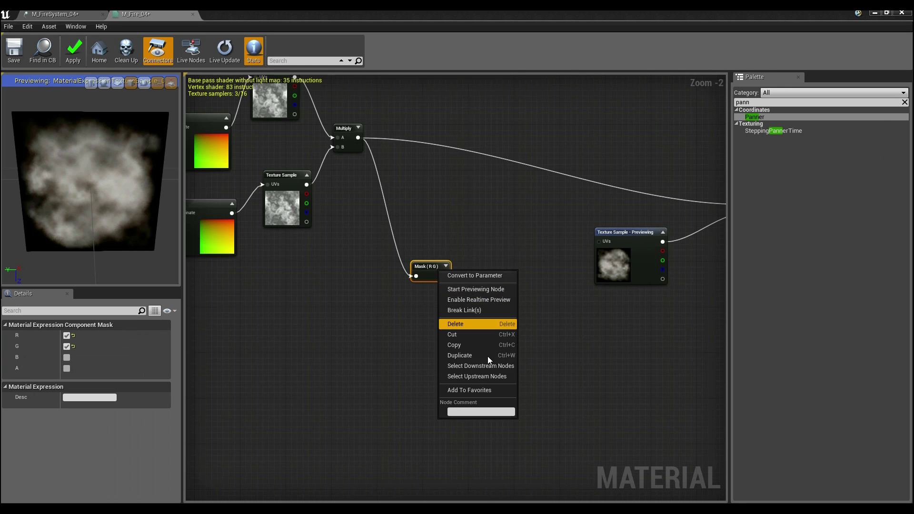
click(484, 290)
mouse_move(73, 192)
mouse_down()
mouse_move(115, 200)
mouse_move(81, 191)
mouse_up()
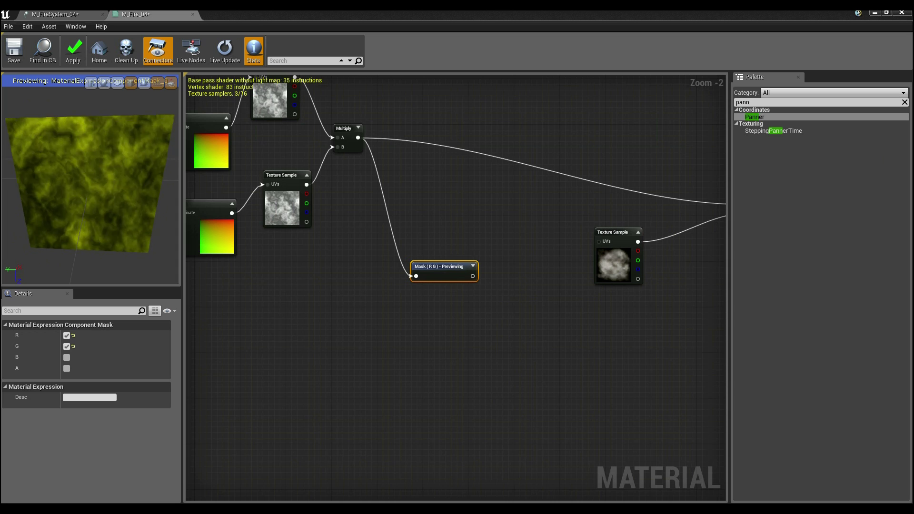
click(388, 347)
right_drag(445, 317, 413, 308)
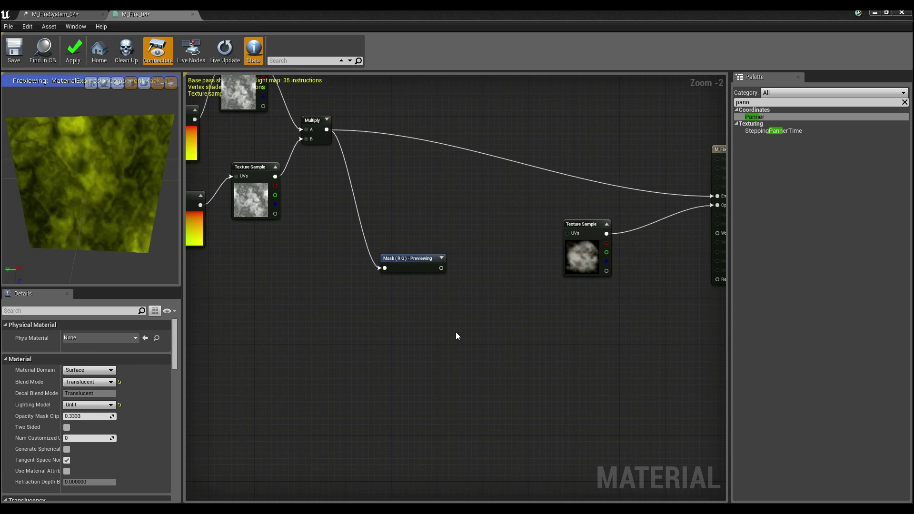
click(455, 332)
drag(468, 338, 485, 261)
right_drag(484, 258, 516, 291)
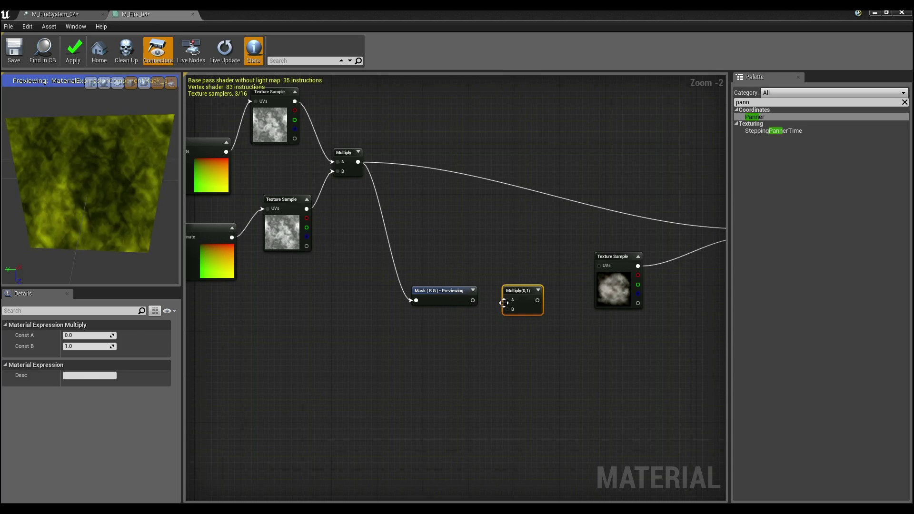
click(483, 350)
click(523, 306)
key(Delete)
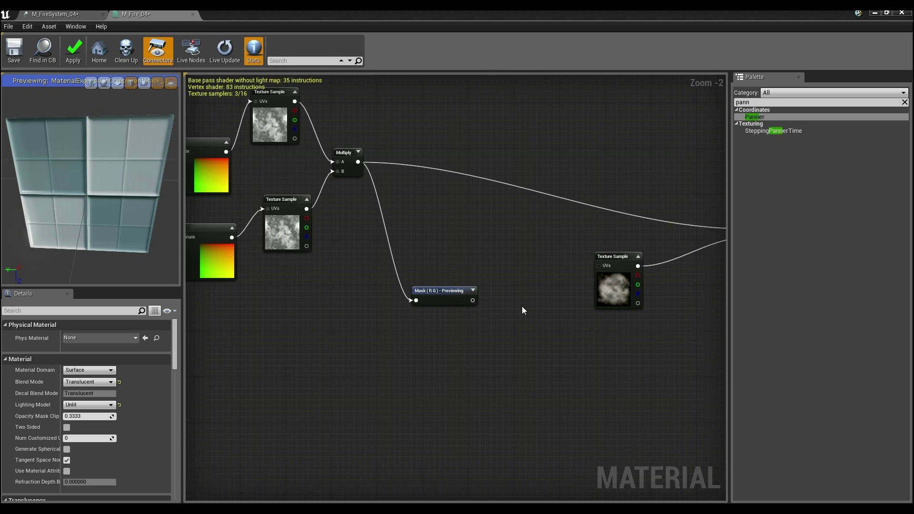
Stop previewing the R G Component Mask node
click(450, 291)
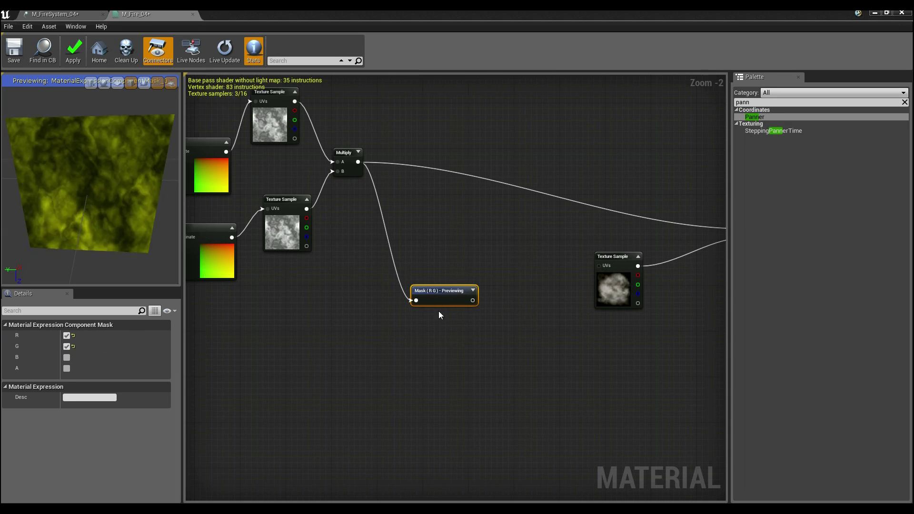
click(441, 387)
click(446, 297)
right_click(446, 296)
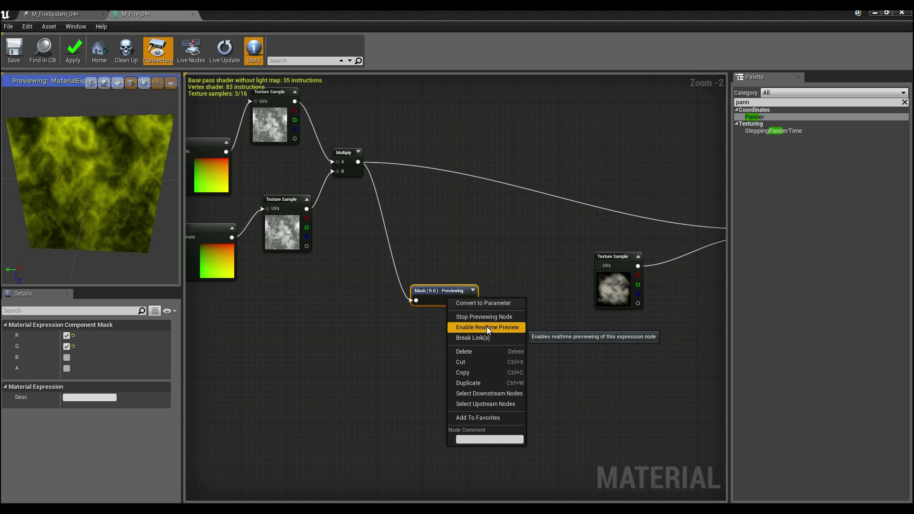
click(484, 317)
Add a TextureCoordinate node below the R G mask and start previewing its output
click(756, 102)
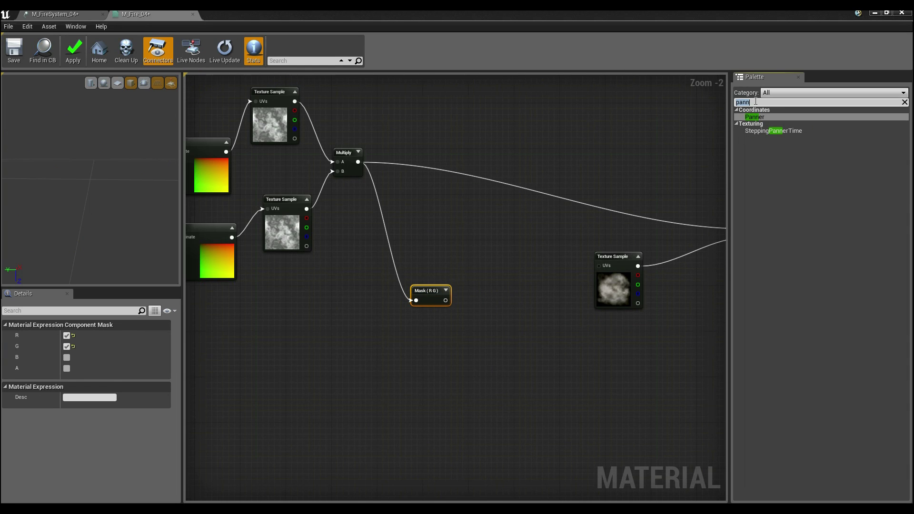
text(texture)
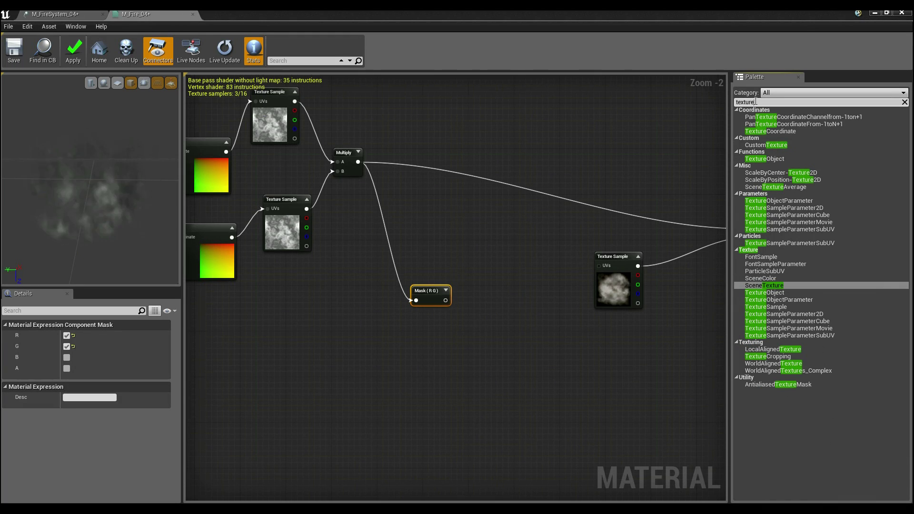
drag(785, 132, 453, 336)
right_drag(572, 293, 548, 256)
right_click(464, 328)
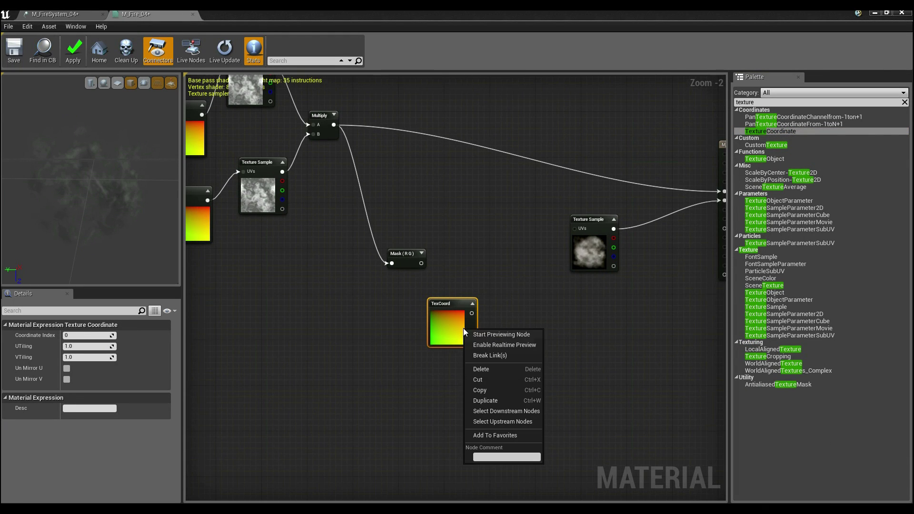
click(495, 335)
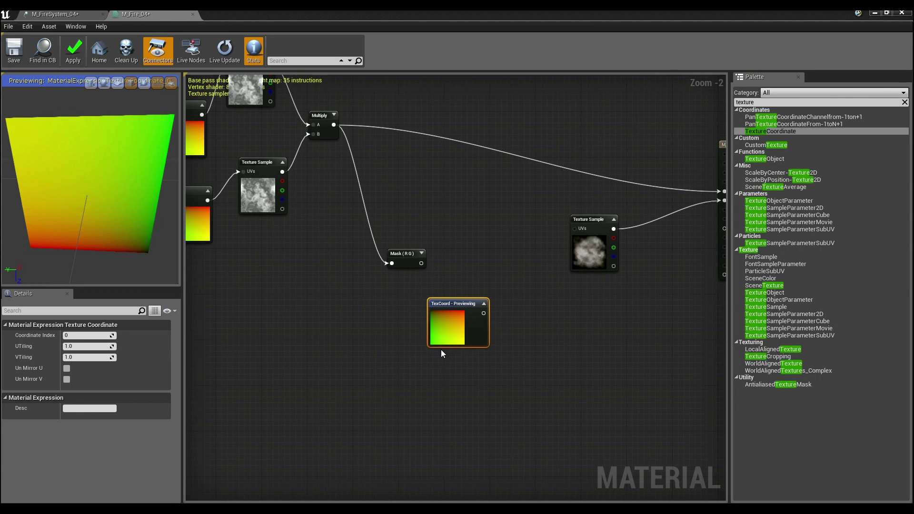
right_drag(512, 363, 500, 375)
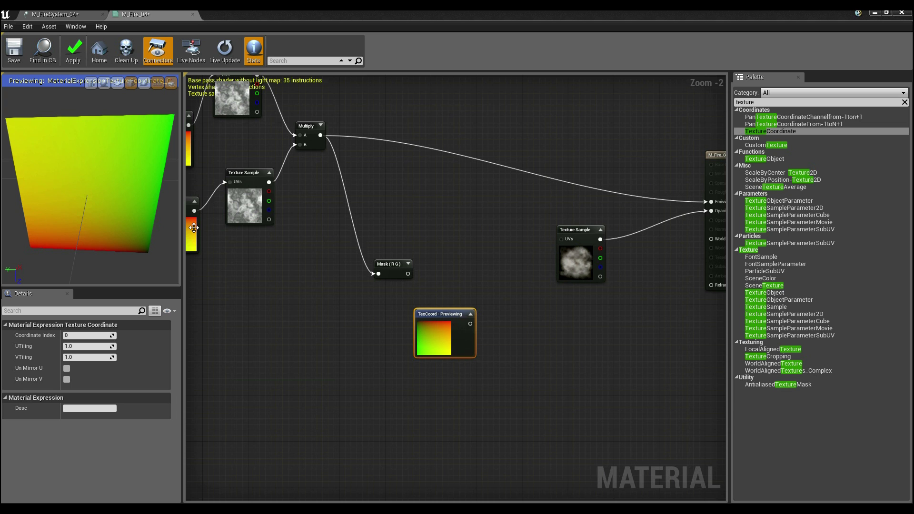
Switch the preview to the R G mask and move the mask farther from the TexCoord node
scroll(346, 289, up, 2)
scroll(360, 297, down, 1)
drag(398, 308, 401, 317)
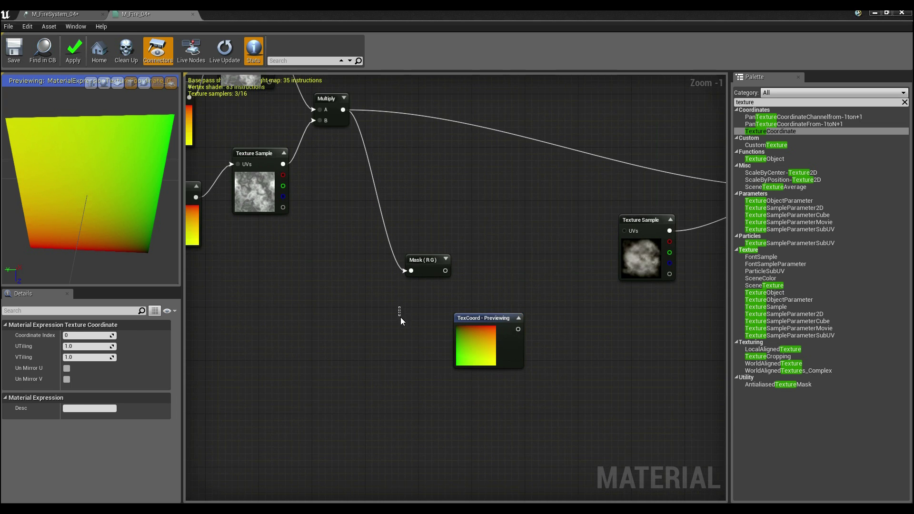
right_drag(401, 317, 369, 348)
click(390, 293)
right_click(389, 302)
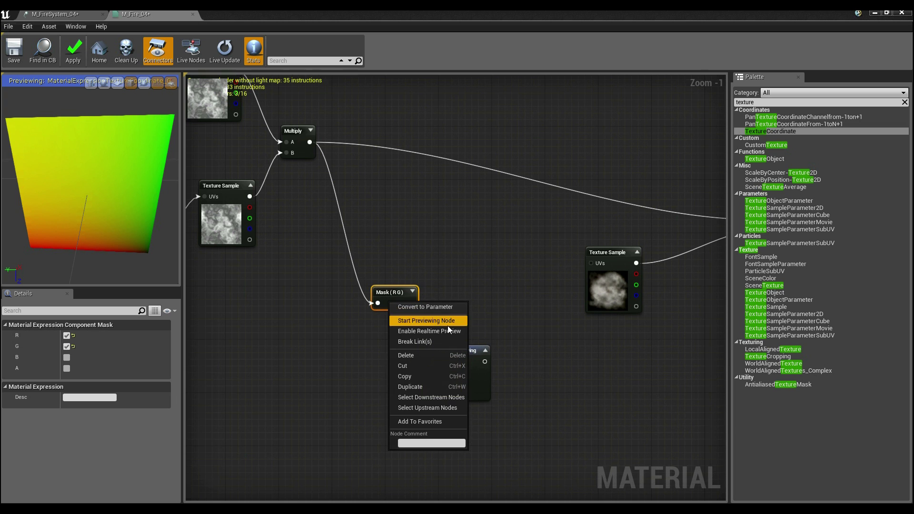
click(446, 320)
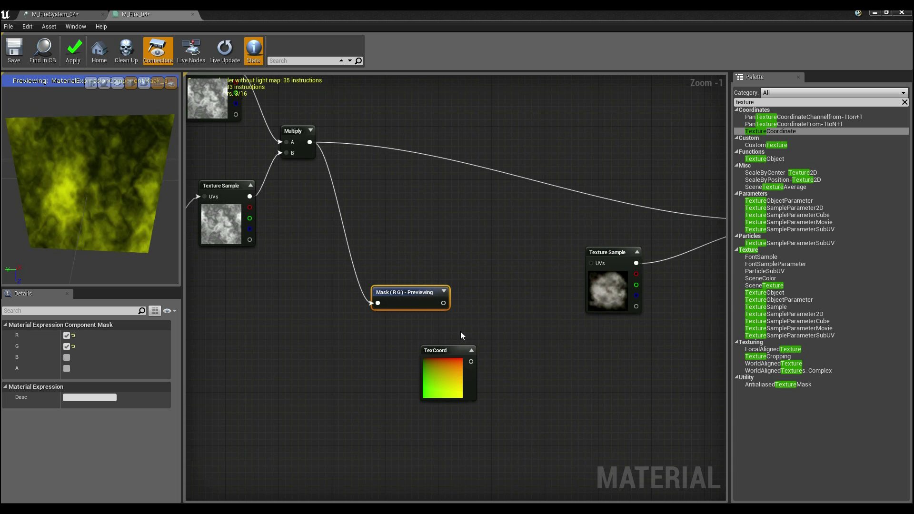
drag(409, 292, 381, 265)
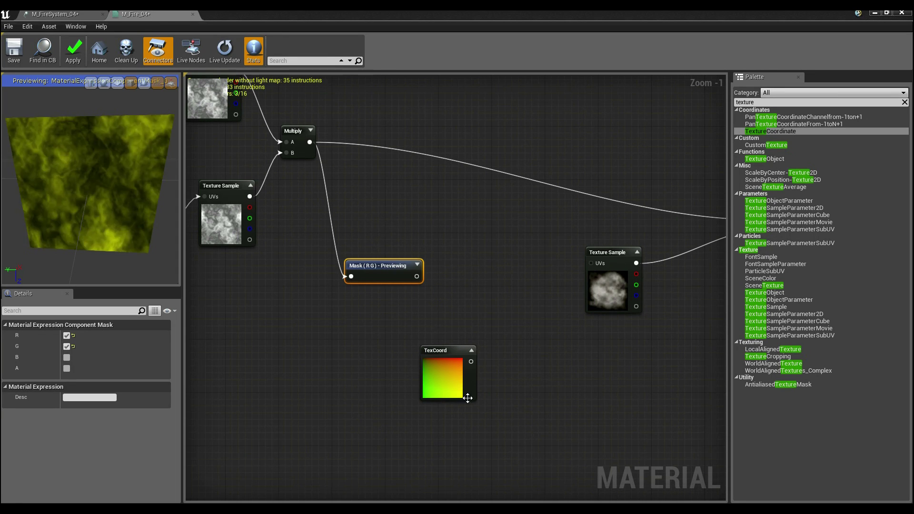
Add a Multiply node combining the R G mask with TexCoord and feed it into the smoke Texture Sample's UVs
click(476, 273)
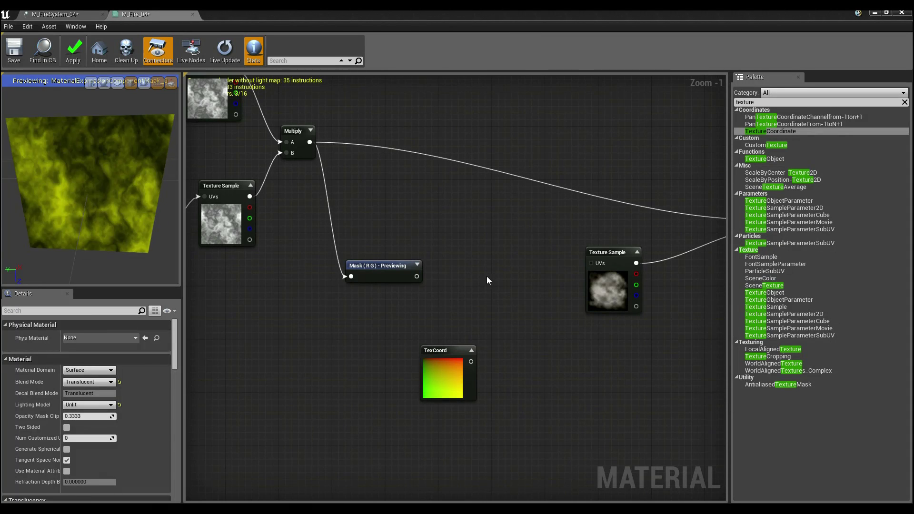
click(487, 277)
drag(492, 292, 414, 277)
drag(494, 303, 471, 362)
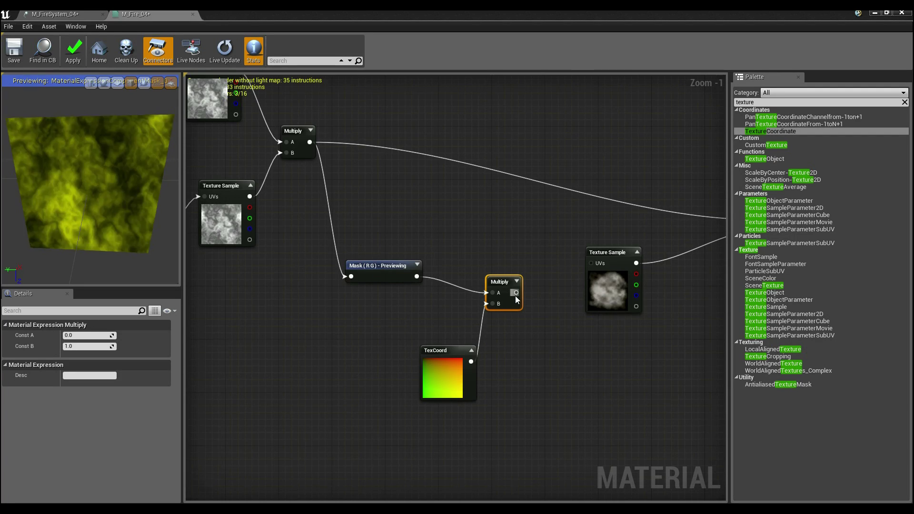
drag(517, 292, 591, 264)
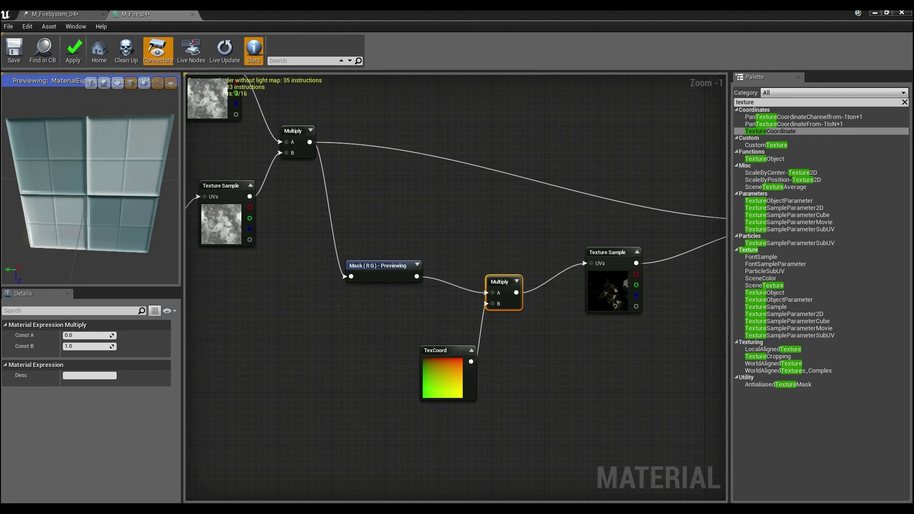
Start previewing the smoke Texture Sample and inspect its distorted output
right_drag(581, 341, 441, 374)
right_click(459, 331)
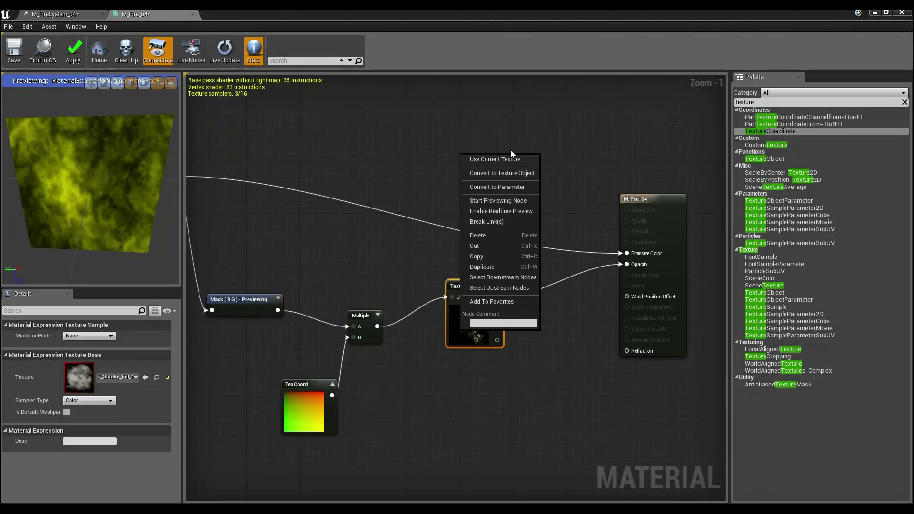
click(509, 202)
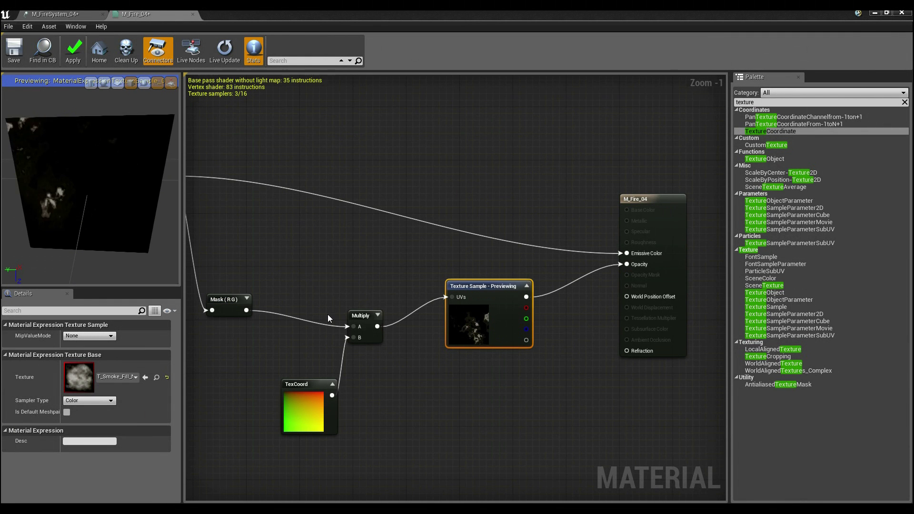
right_drag(265, 244, 290, 215)
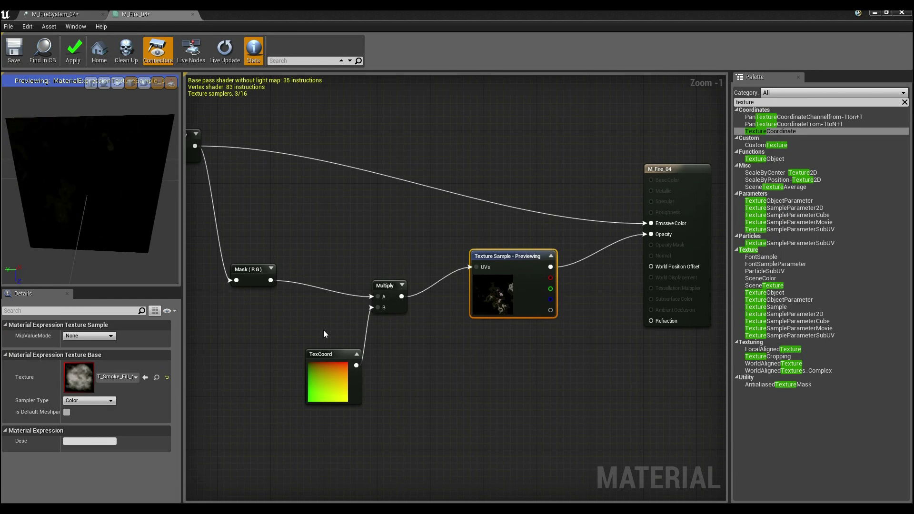
Move TexCoord beneath the R G mask and shift the new Multiply node closer to the smoke Texture Sample
click(326, 399)
drag(321, 385, 257, 362)
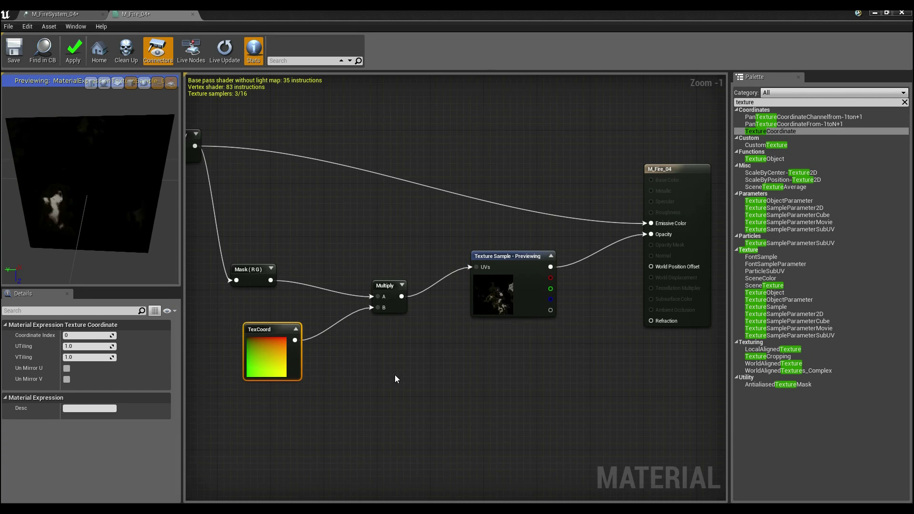
right_drag(390, 389, 387, 349)
drag(384, 270, 416, 261)
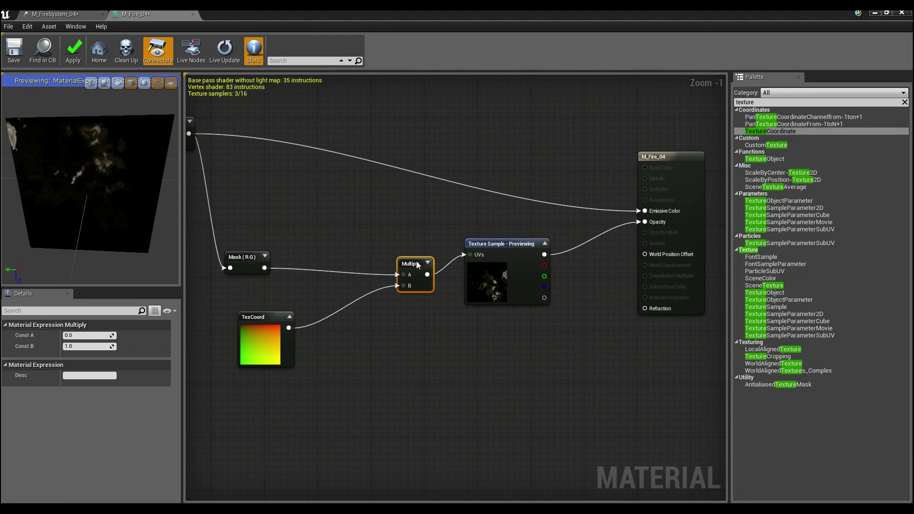
click(394, 303)
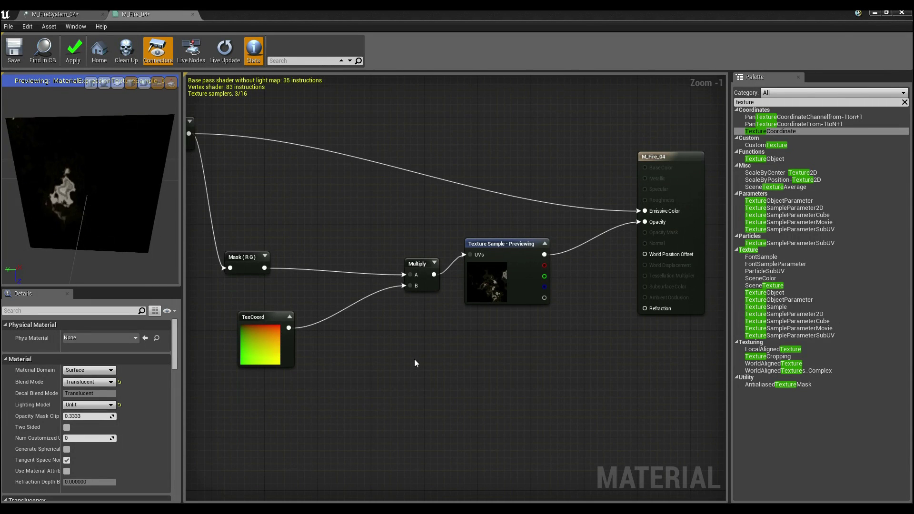
right_drag(256, 260, 321, 258)
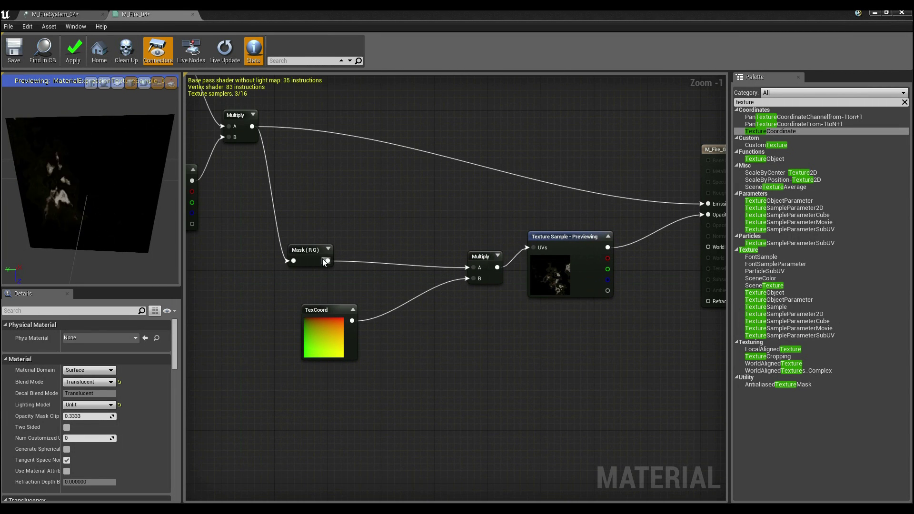
click(307, 257)
click(328, 344)
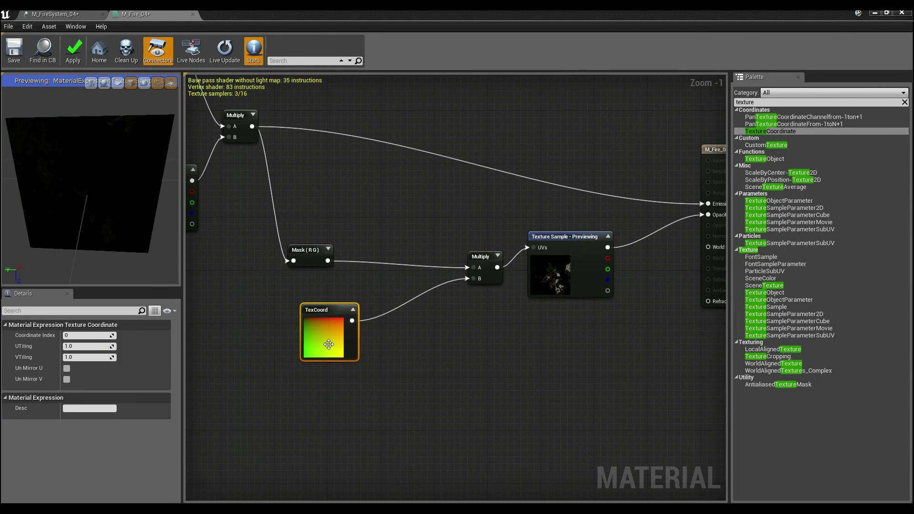
click(346, 279)
Add a Clamp node and connect the R G mask's output to its input
right_drag(346, 276, 342, 298)
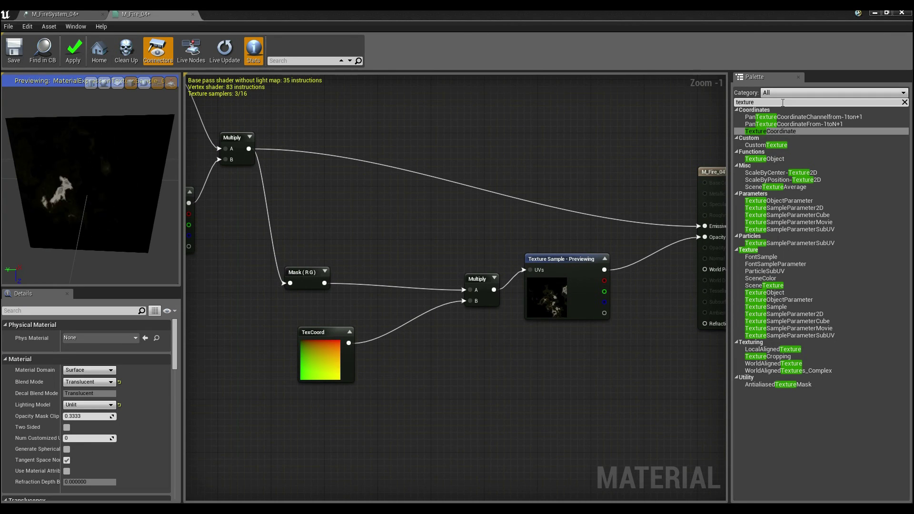
text(clamp)
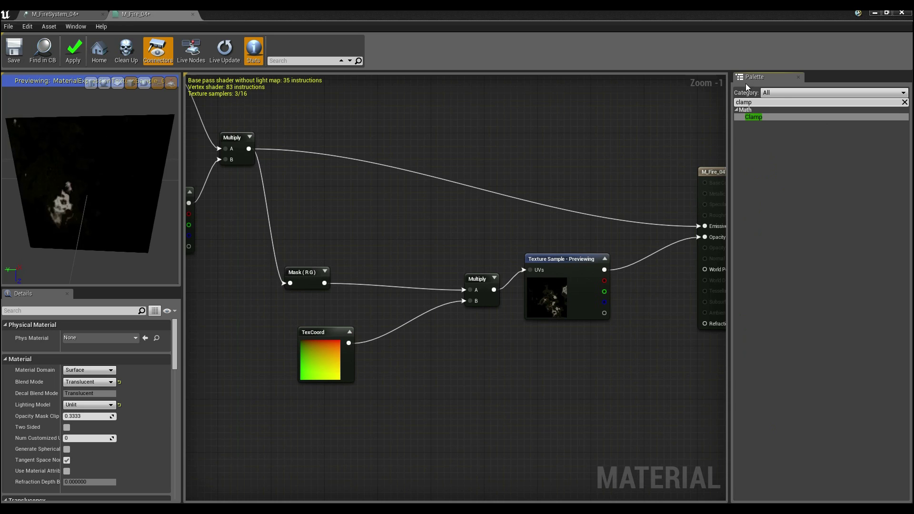
drag(366, 283, 323, 283)
right_drag(457, 376, 420, 380)
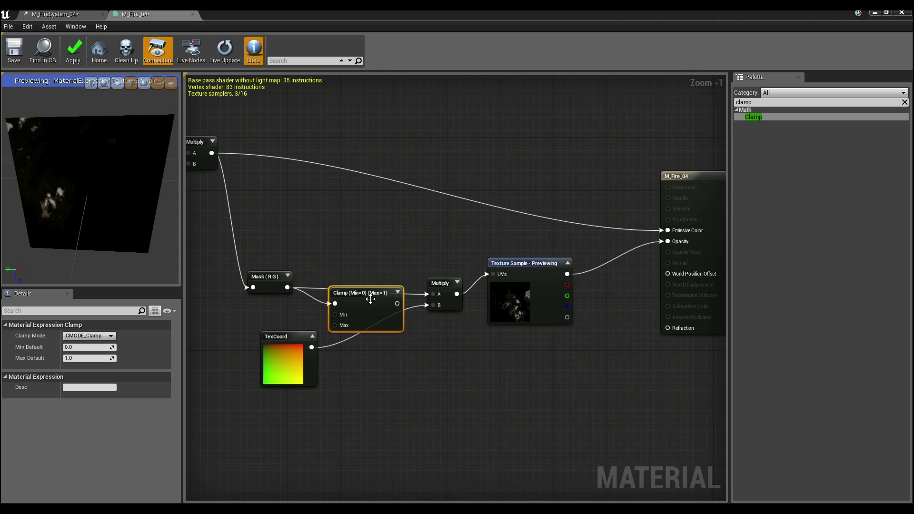
Arrange the R G mask and Clamp nodes side by side, leaving space before the Multiply node
drag(370, 299, 339, 277)
right_drag(349, 277, 381, 300)
drag(288, 299, 278, 266)
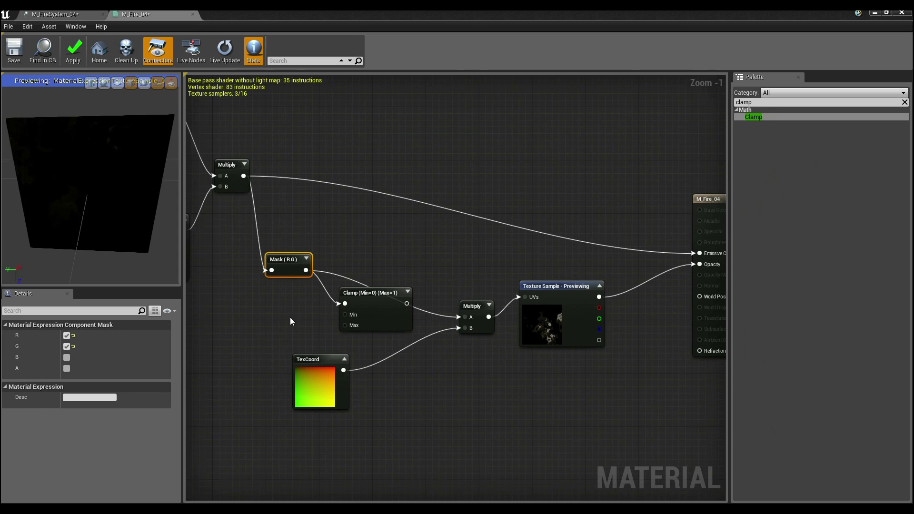
right_drag(289, 318, 234, 271)
scroll(369, 281, up, 1)
click(341, 311)
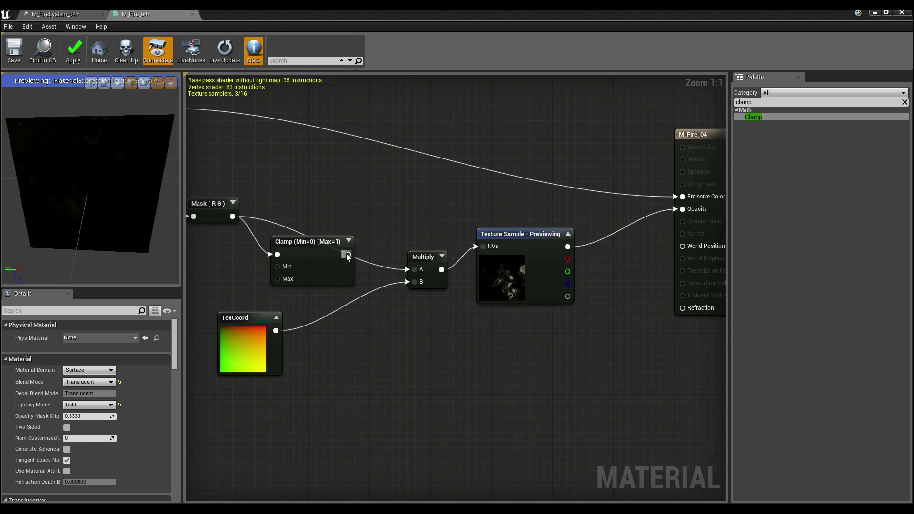
click(292, 244)
drag(292, 243, 270, 220)
click(321, 298)
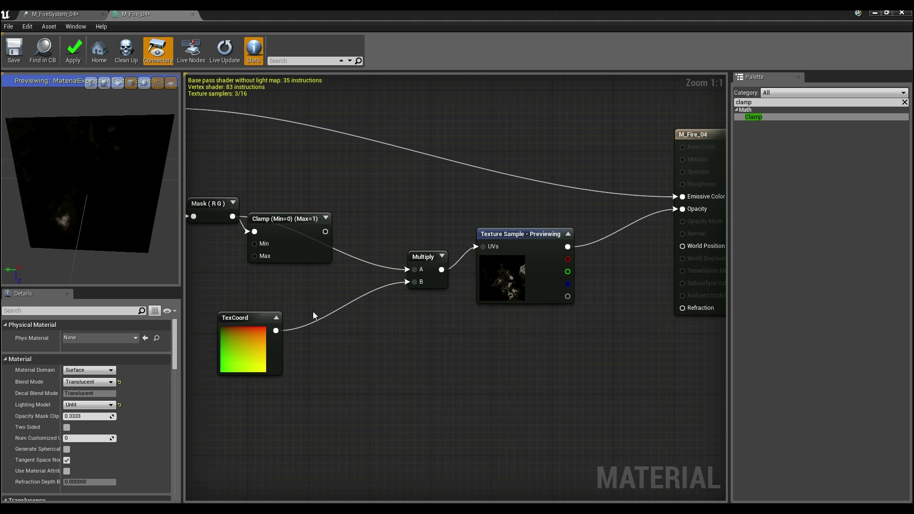
Insert an Add node between Clamp and Multiply input A, and move TexCoord down to make room
right_drag(312, 311, 300, 290)
click(335, 229)
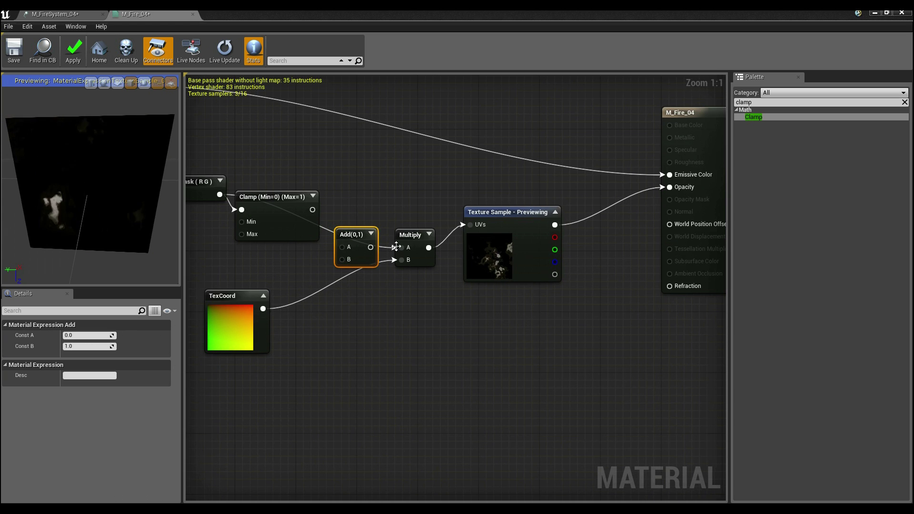
drag(222, 331, 306, 423)
click(336, 317)
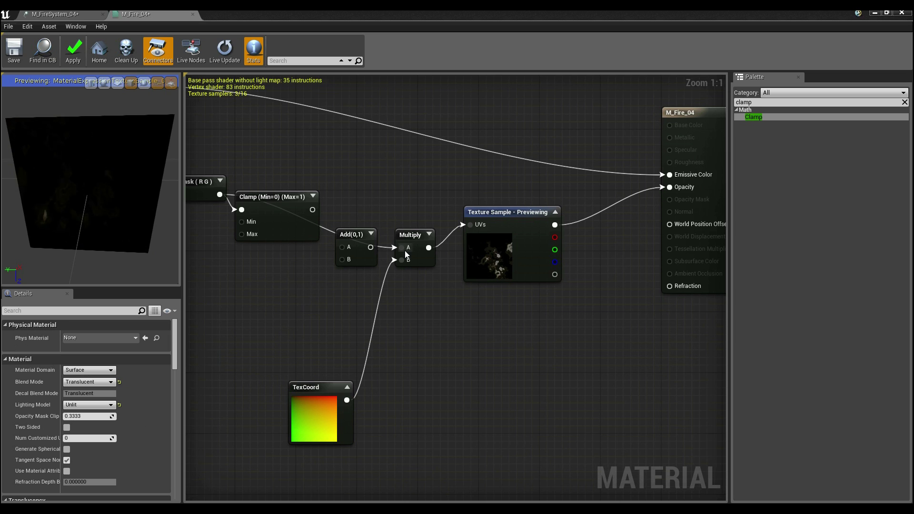
drag(371, 247, 311, 209)
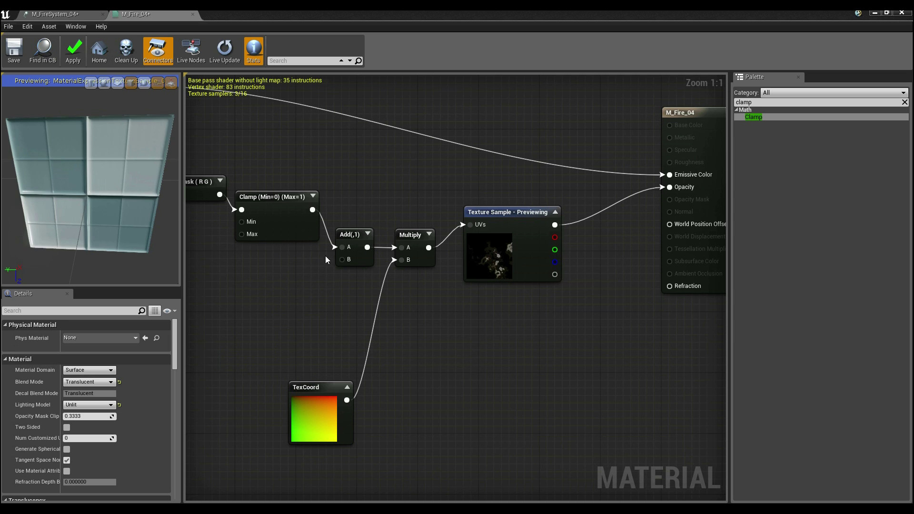
Set the Add node's Const B to 0.5
click(361, 264)
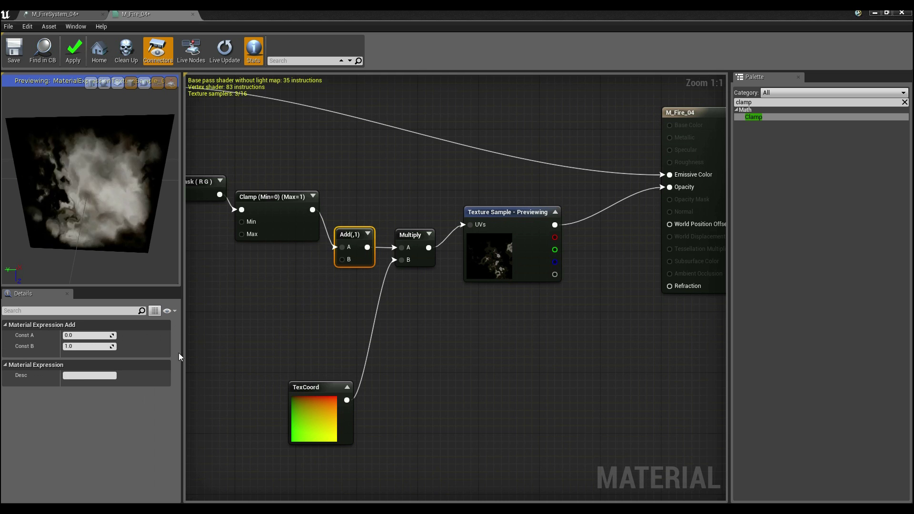
click(79, 345)
text(0.5)
key(Return)
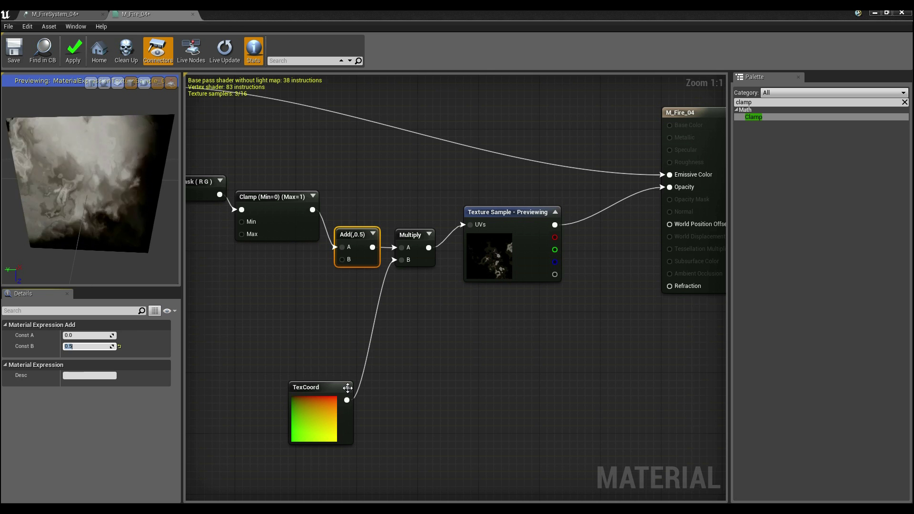
click(295, 330)
Set the TexCoord node's UTiling and VTiling to 2.0 and turn the preview plane to check the smoke
right_drag(273, 302, 326, 317)
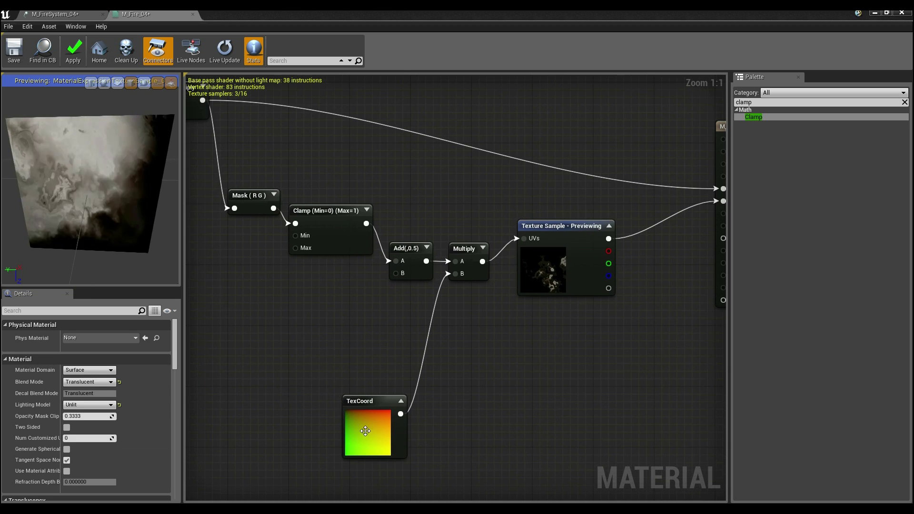
click(362, 403)
click(87, 345)
text(2)
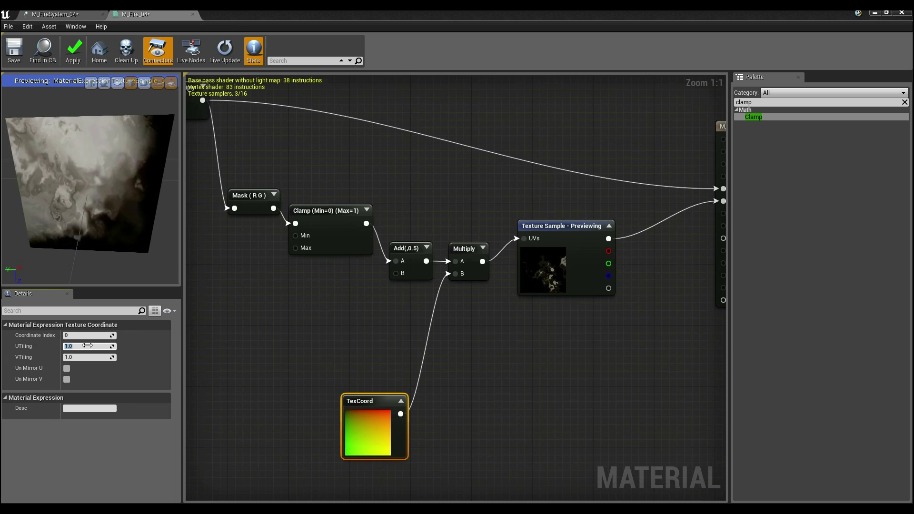
key(Return)
click(85, 356)
text(2)
key(Return)
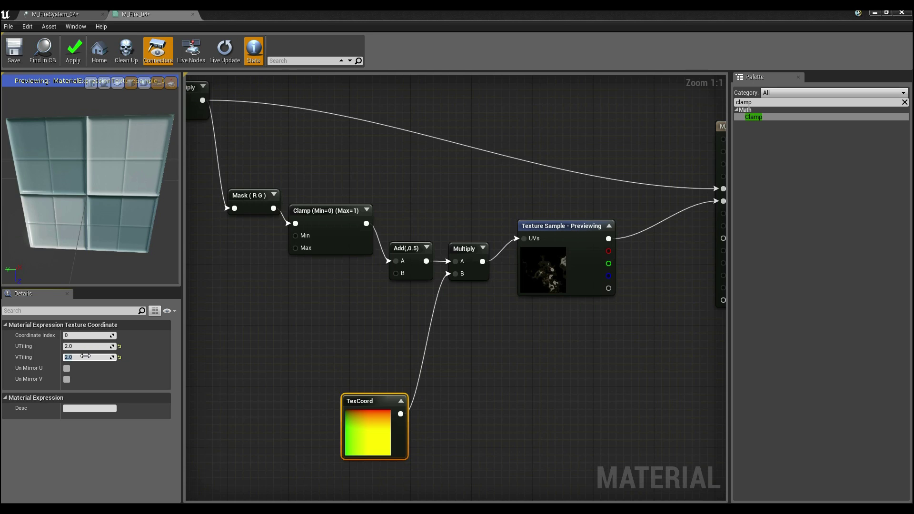
drag(126, 223, 177, 231)
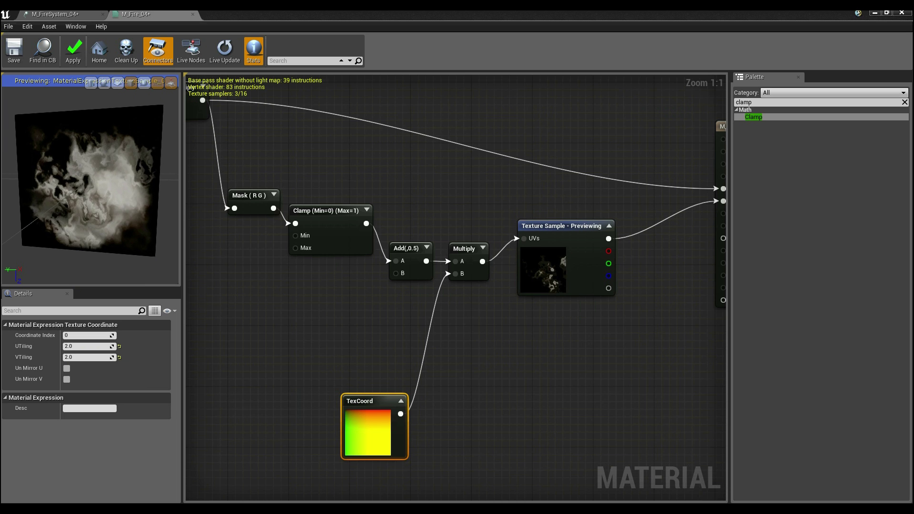
Stop previewing the smoke Texture Sample node so the preview plane shows the full material
click(458, 283)
right_drag(457, 283, 312, 310)
click(395, 309)
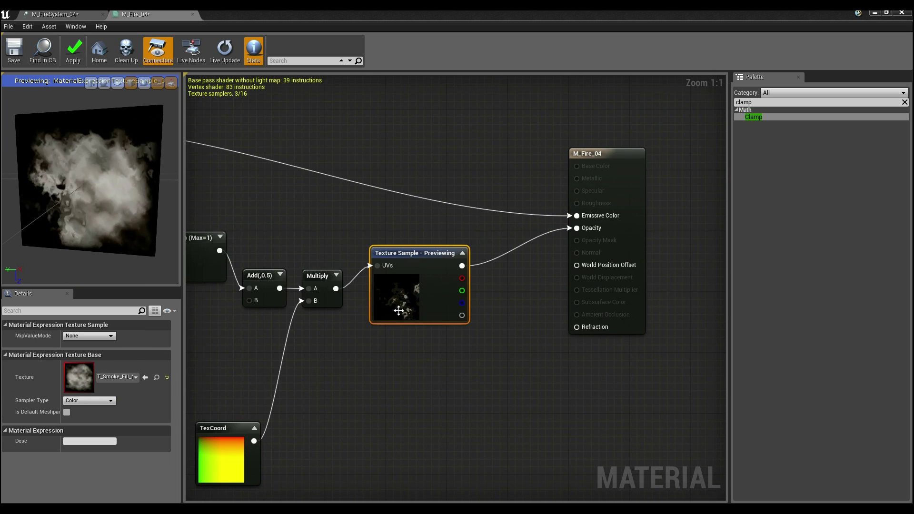
right_click(399, 315)
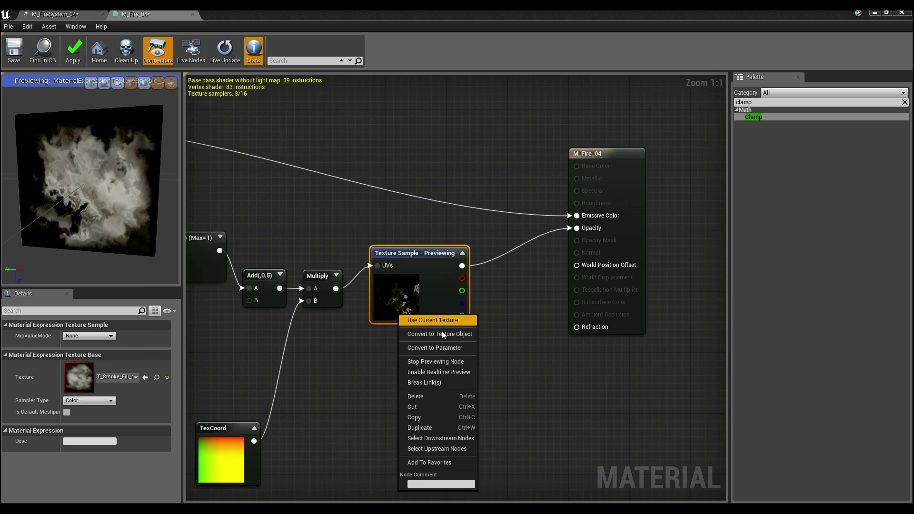
click(435, 362)
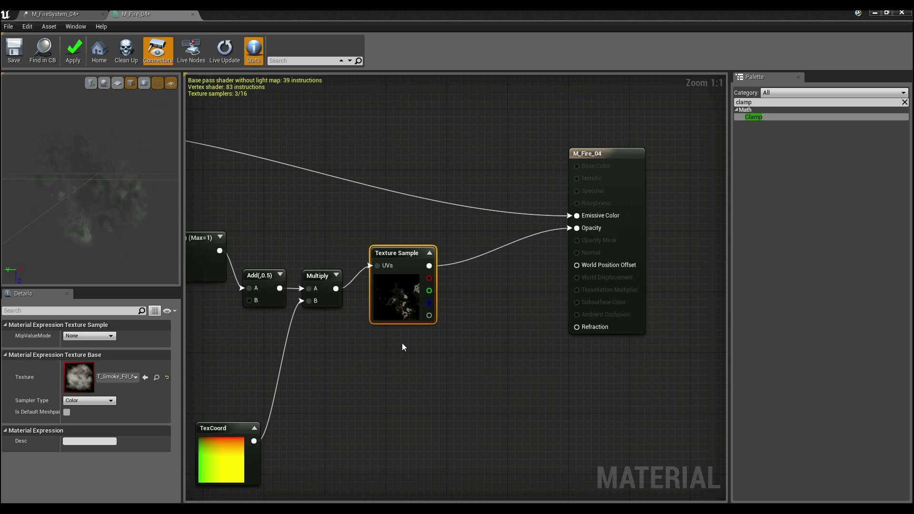
Apply the material changes, uncover the level viewport to check the smoke effect, and return to the full-size material editor
double_click(350, 19)
drag(251, 129, 0, 96)
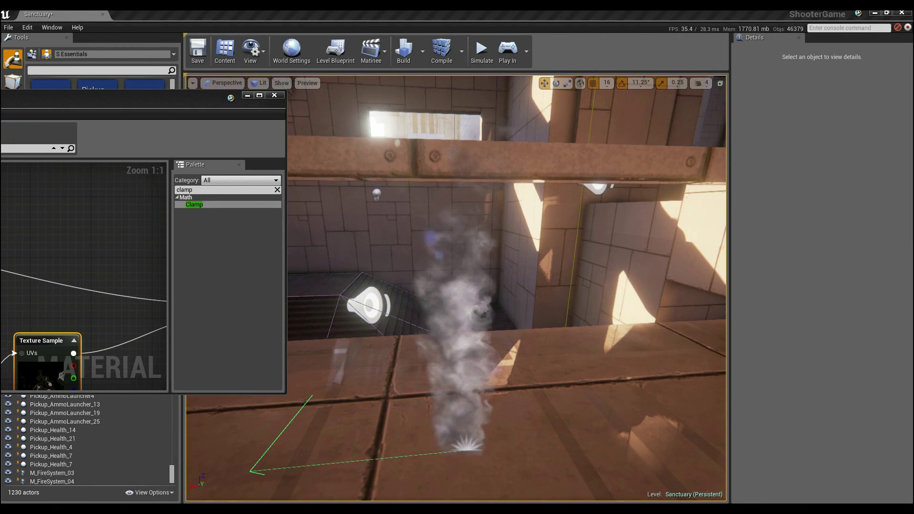
right_drag(334, 333, 338, 309)
right_drag(526, 376, 526, 366)
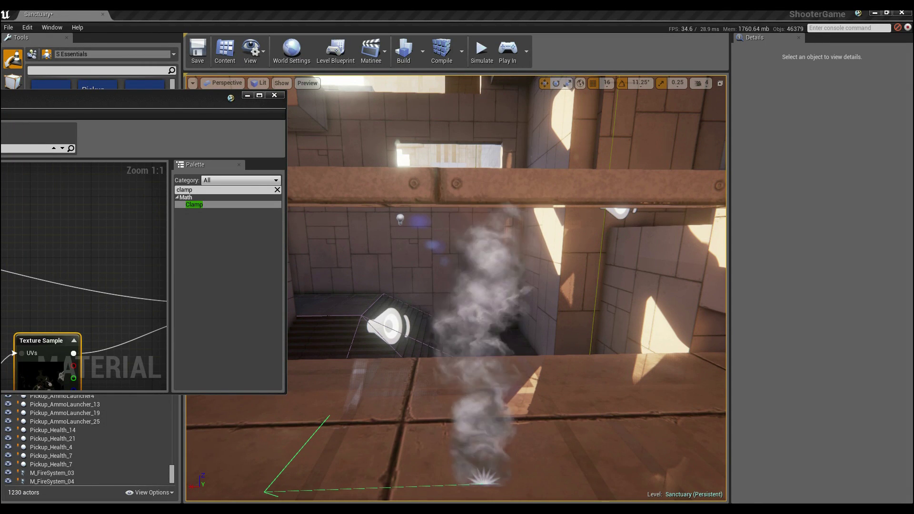
drag(0, 90, 386, 10)
Preview the Multiply node that combines the two panning noise Texture Samples
right_drag(254, 206, 540, 167)
scroll(371, 243, down, 3)
click(328, 266)
right_drag(270, 313, 502, 379)
right_drag(424, 313, 244, 334)
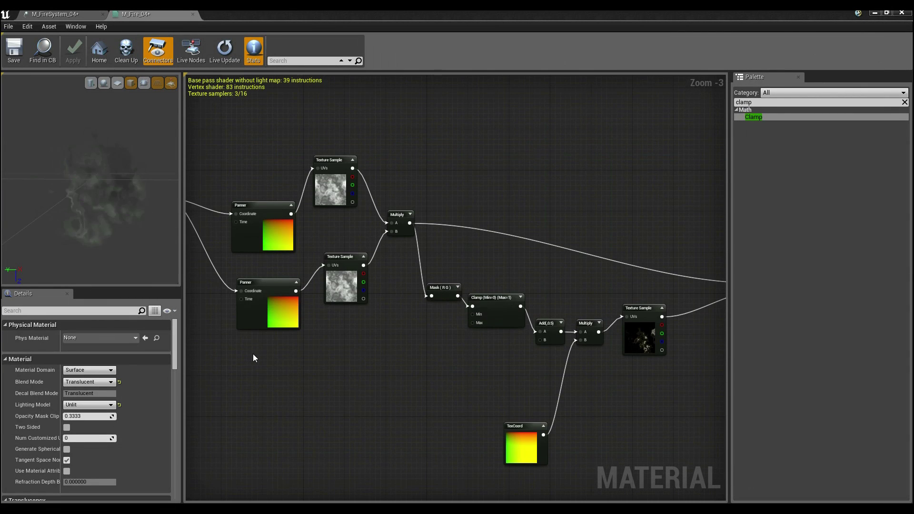
click(397, 217)
right_click(396, 217)
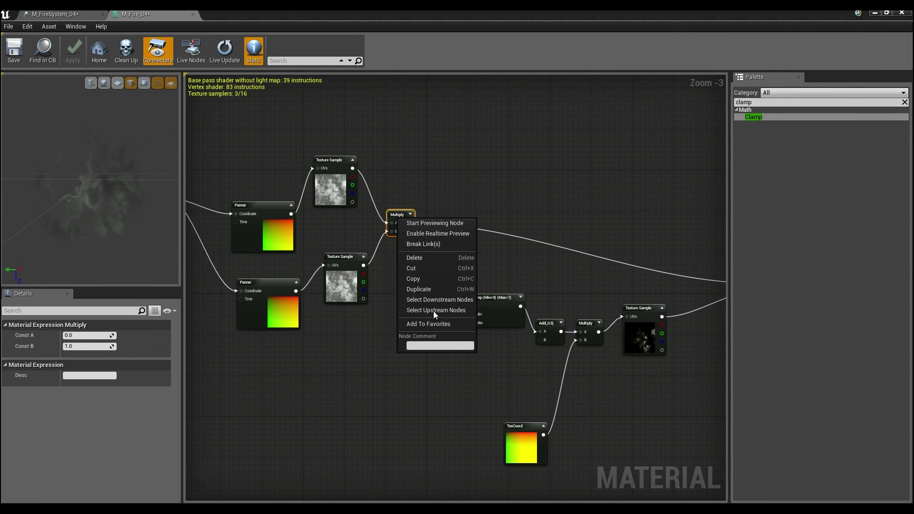
click(423, 227)
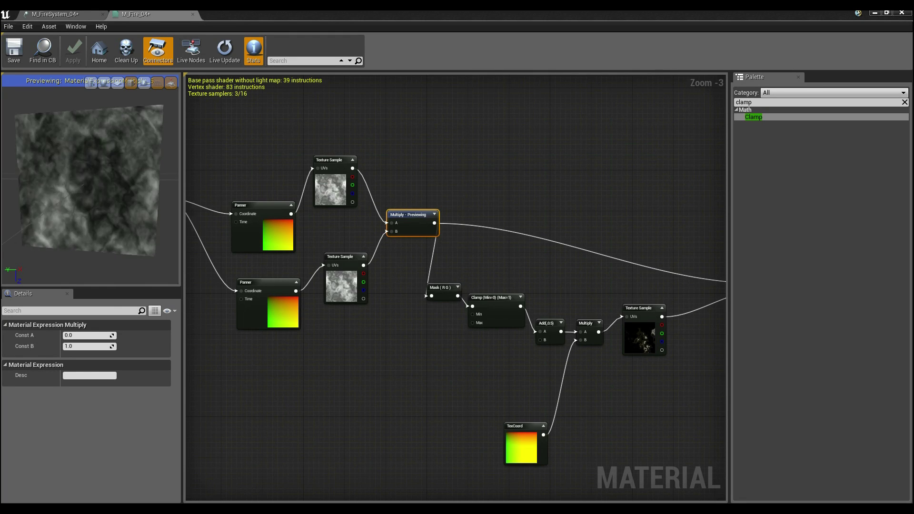
Move the ScreenAlignedUVs node farther from the Panners and place two Multiply nodes in the gap, one for each Panner
scroll(291, 373, down, 1)
scroll(335, 367, down, 1)
right_drag(348, 364, 375, 370)
scroll(346, 307, up, 4)
right_drag(315, 324, 412, 306)
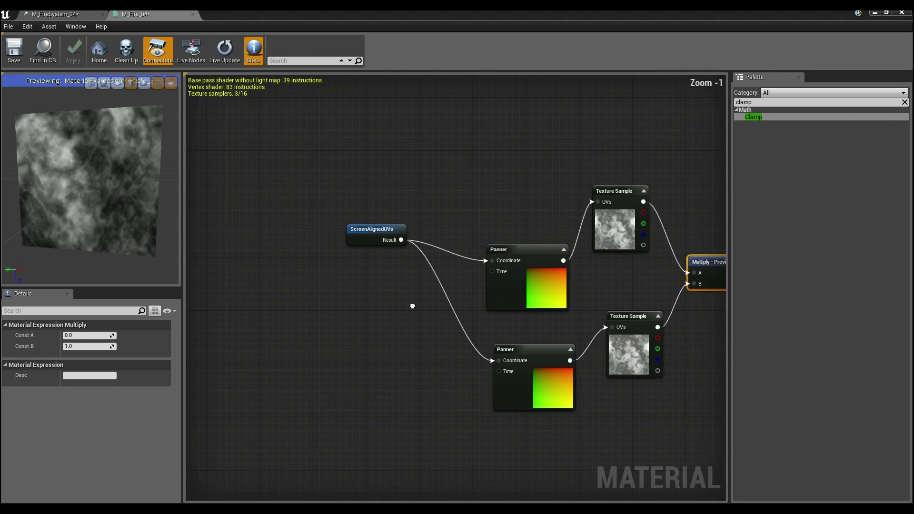
click(387, 233)
drag(386, 233, 234, 227)
click(452, 192)
key(m)
click(452, 192)
drag(460, 205, 349, 232)
key(ctrl+w)
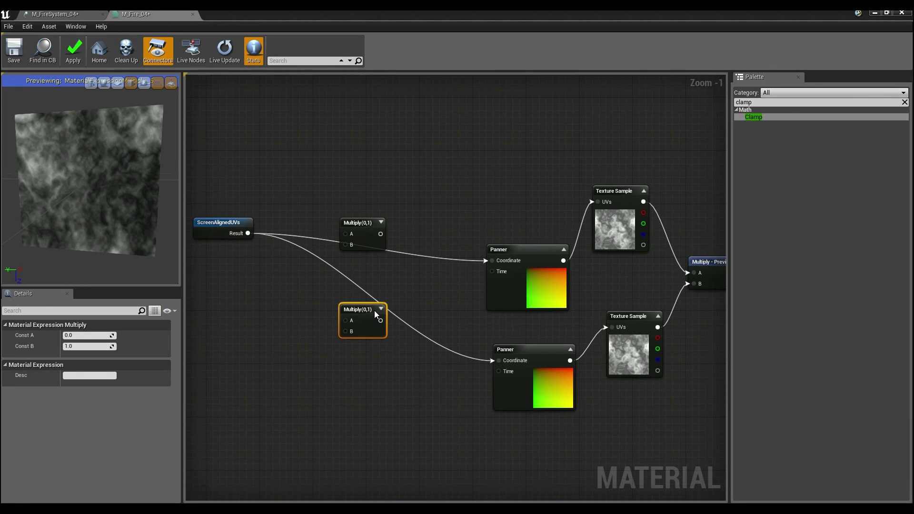
drag(375, 314, 382, 313)
Connect ScreenAlignedUVs to input B of both Multiply nodes and each Multiply output to its Panner's Coordinate input
click(353, 368)
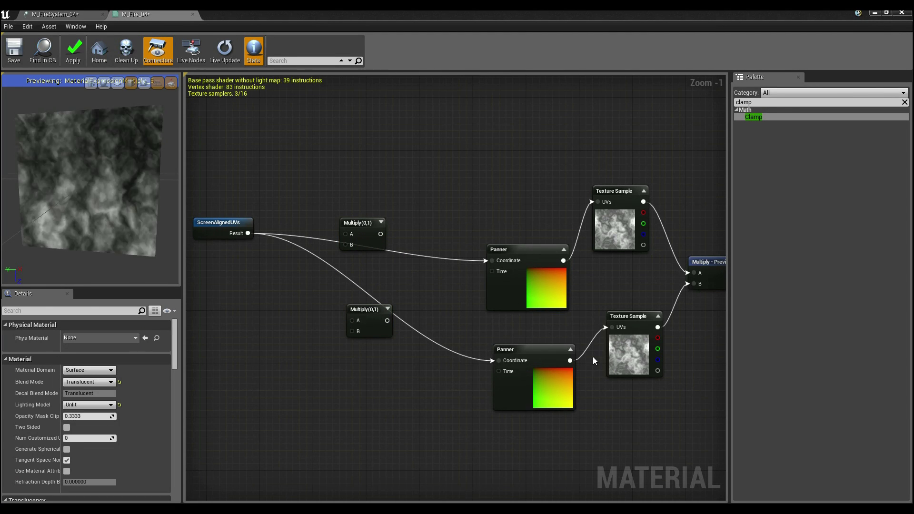
drag(493, 261, 247, 233)
drag(503, 361, 299, 233)
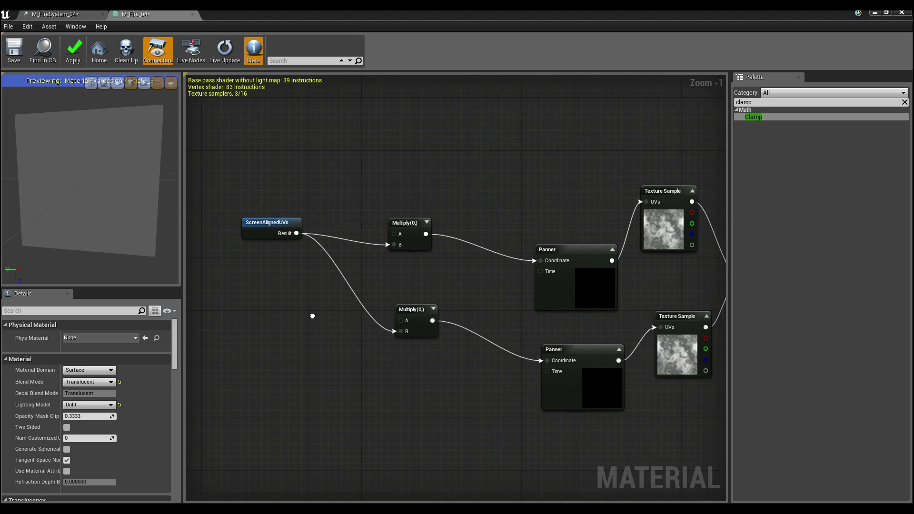
Set Const A of the upper Multiply node after ScreenAlignedUVs to 3.4
right_drag(310, 316, 281, 316)
click(387, 229)
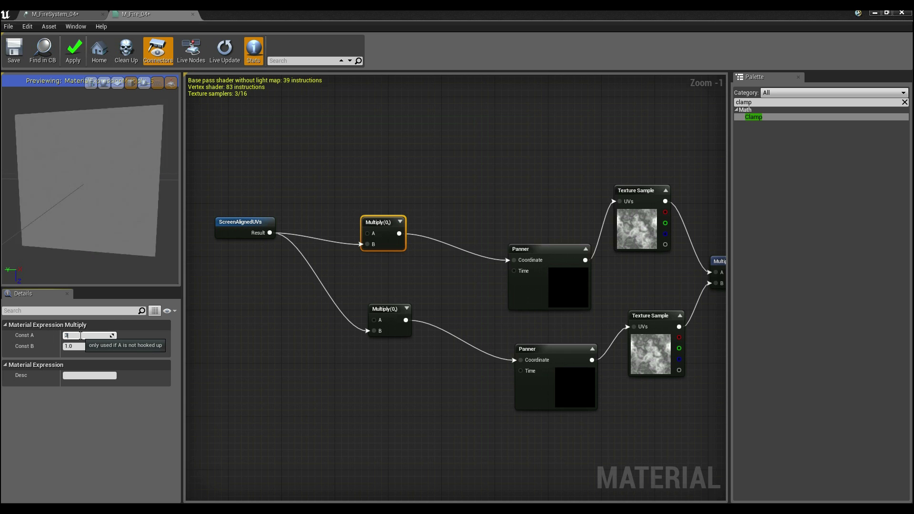
key(Return)
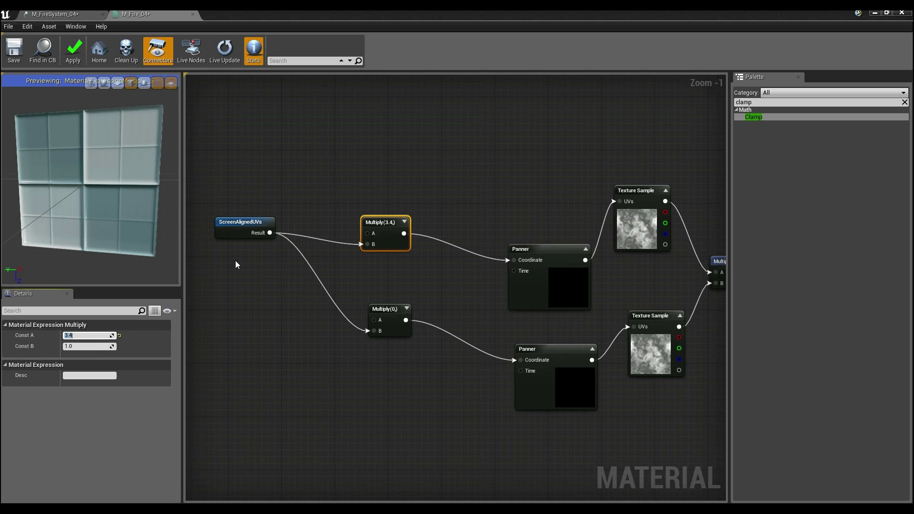
click(287, 390)
Set Const A of the lower Multiply node after ScreenAlignedUVs to 10
click(396, 328)
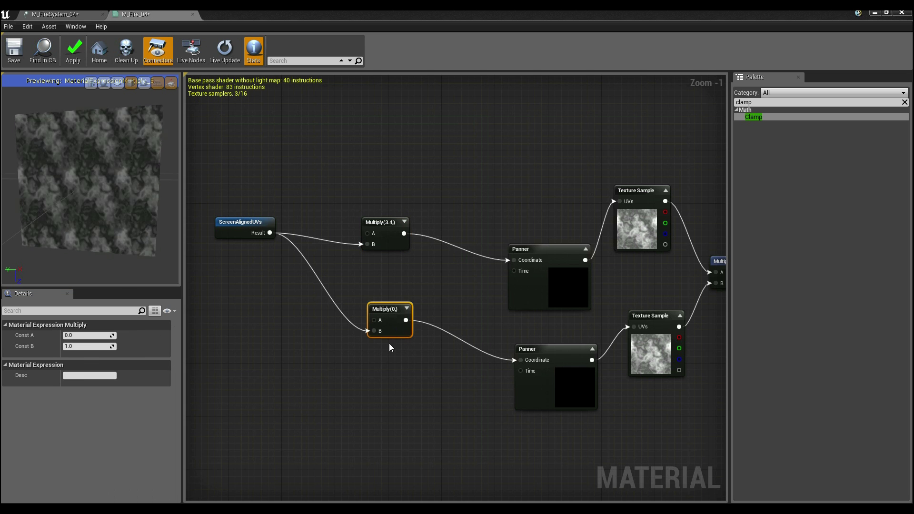
click(69, 336)
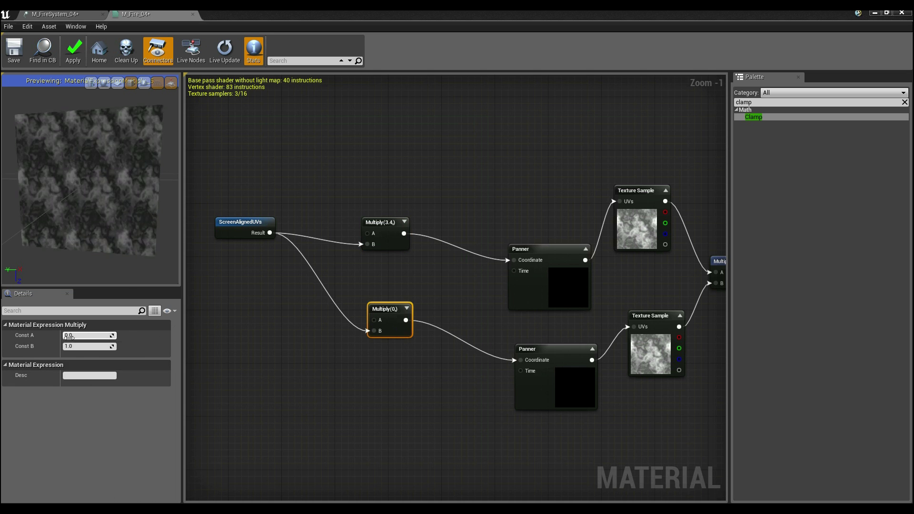
text(10)
key(Return)
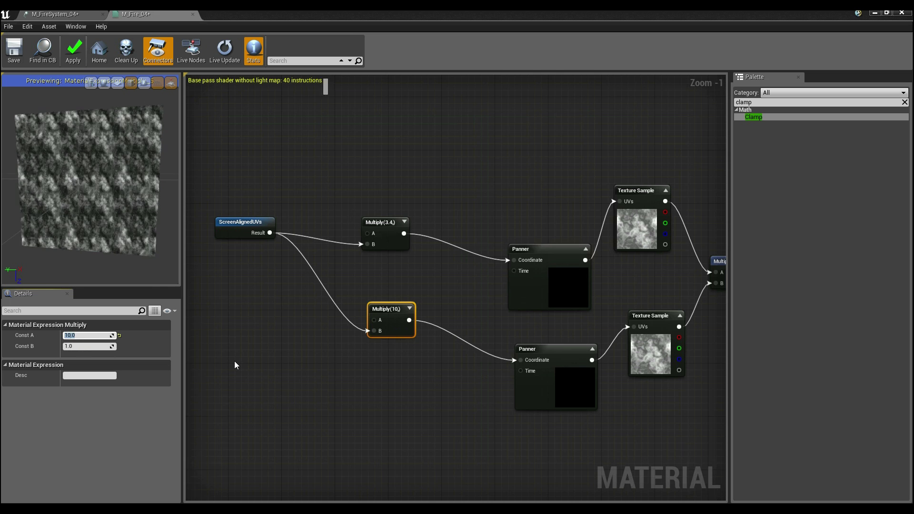
click(291, 387)
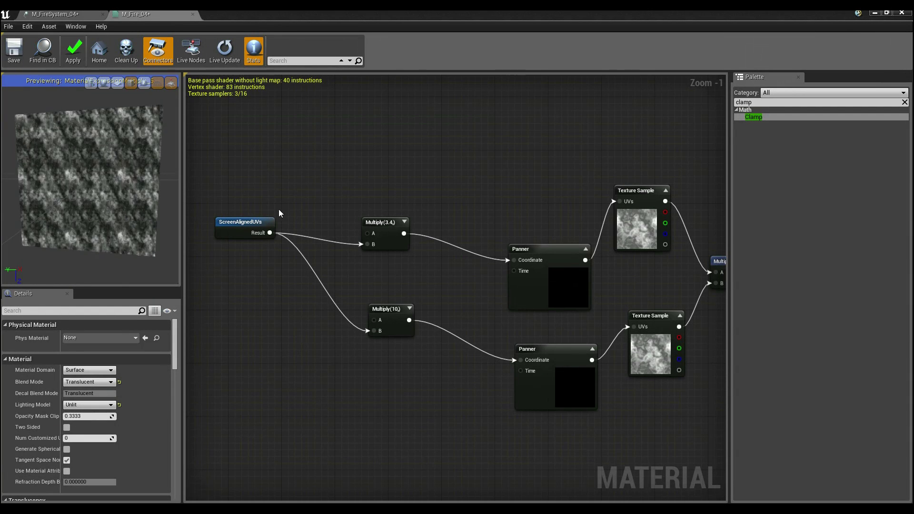
Set the lower Panner's Speed Y to 1.0
click(398, 330)
click(465, 397)
click(543, 396)
click(86, 346)
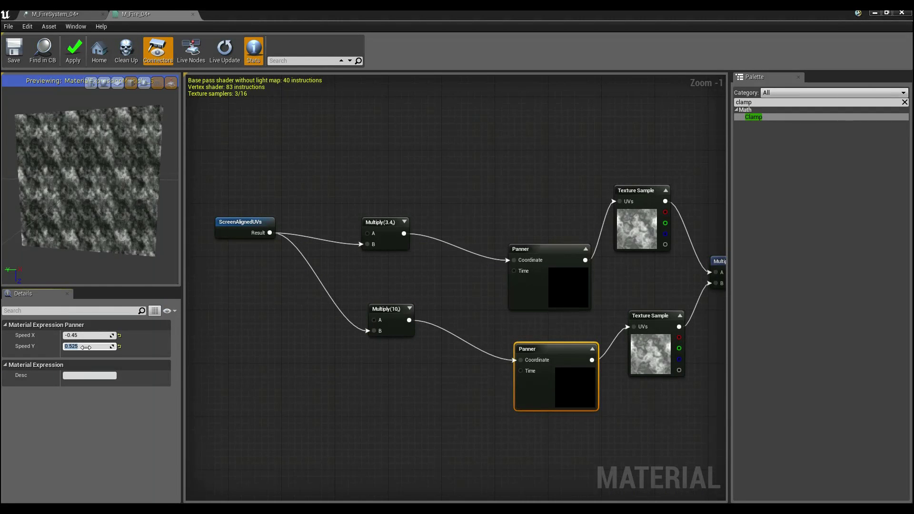
text(1)
key(Return)
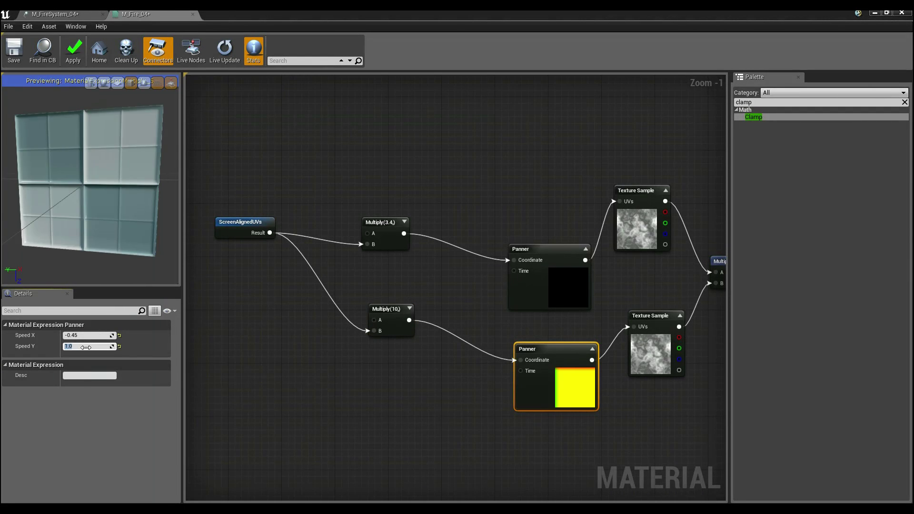
click(284, 360)
Stop previewing the noise Multiply node and examine the full material on the preview plane
right_drag(423, 408, 219, 371)
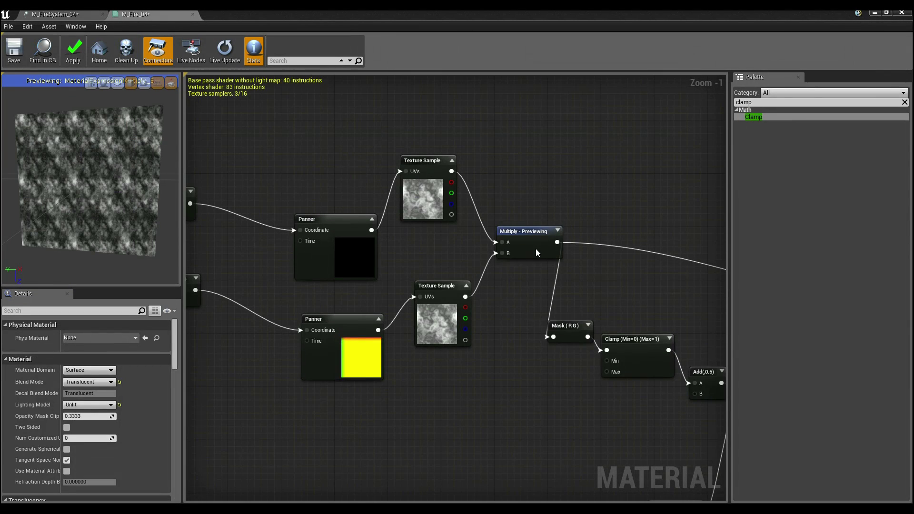
right_click(535, 249)
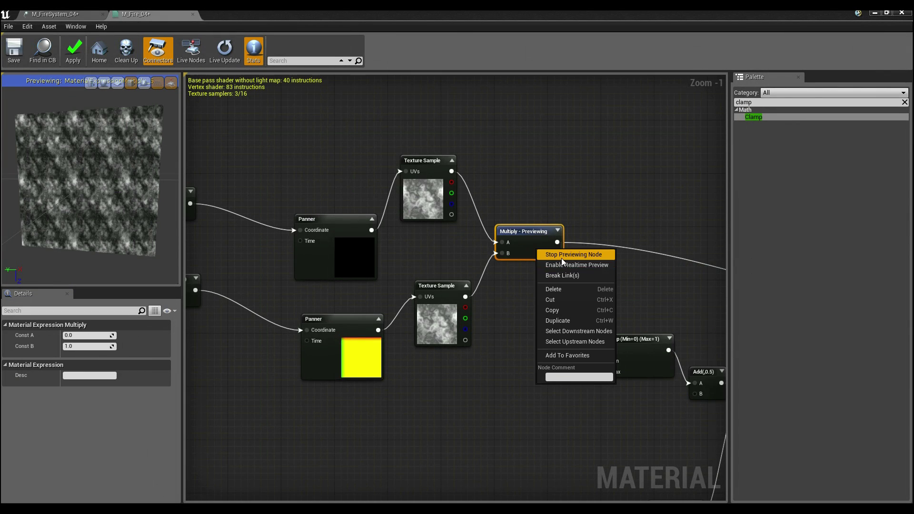
click(561, 255)
right_drag(95, 230, 96, 209)
right_drag(72, 142, 72, 157)
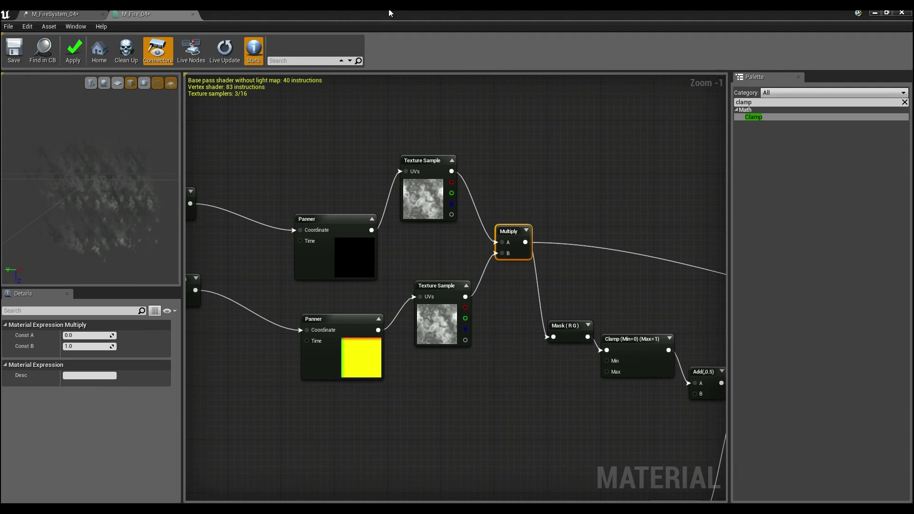
Apply the retiled noise material, check the distorted smoke in the level viewport, and return to the full-size material editor
drag(526, 388, 420, 369)
right_drag(508, 410, 287, 354)
scroll(369, 338, down, 3)
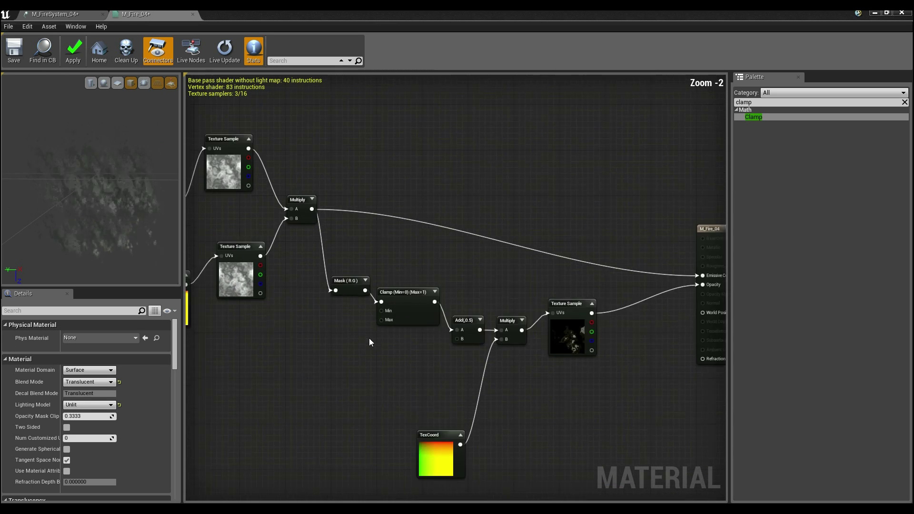
right_drag(539, 365, 467, 373)
scroll(467, 373, up, 2)
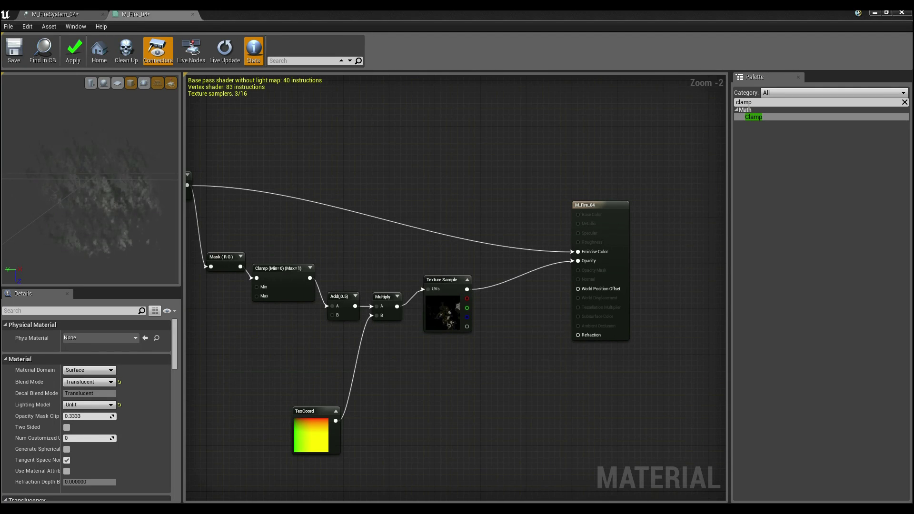
drag(354, 256, 478, 185)
right_drag(429, 349, 481, 363)
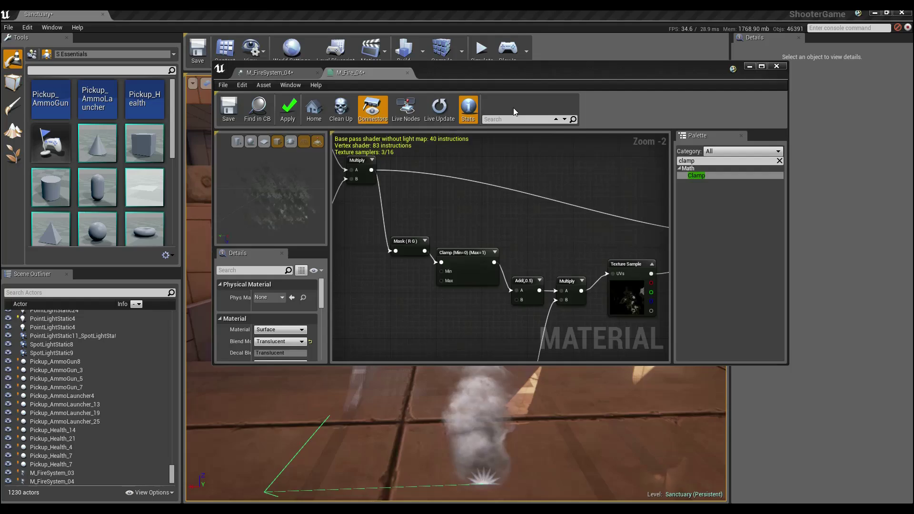
drag(513, 108, 264, 173)
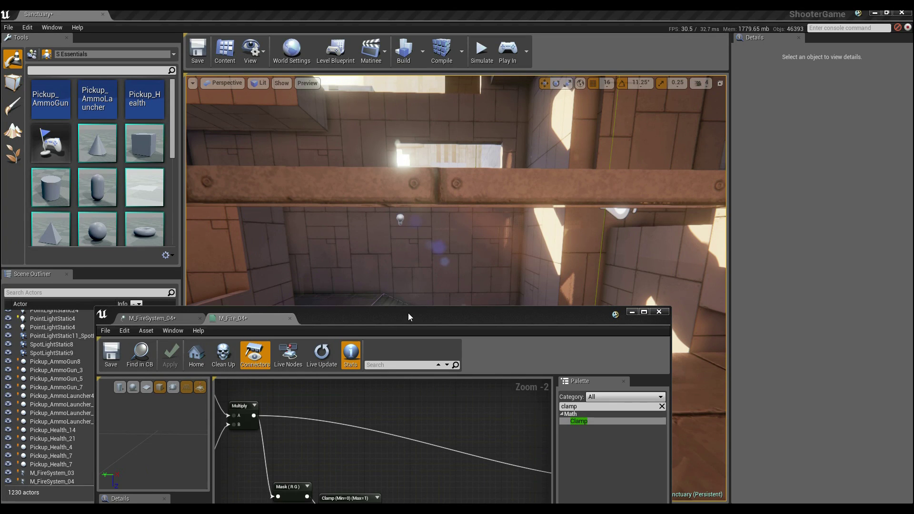
drag(407, 312, 71, 42)
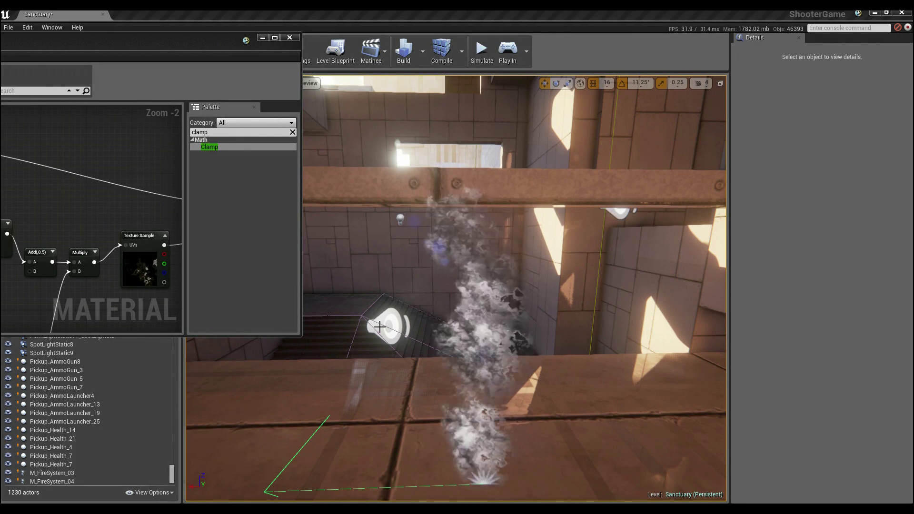
drag(107, 37, 547, 1)
Find ParticleColor among the material expressions and place it above the Emissive Color connection
right_drag(486, 140, 551, 235)
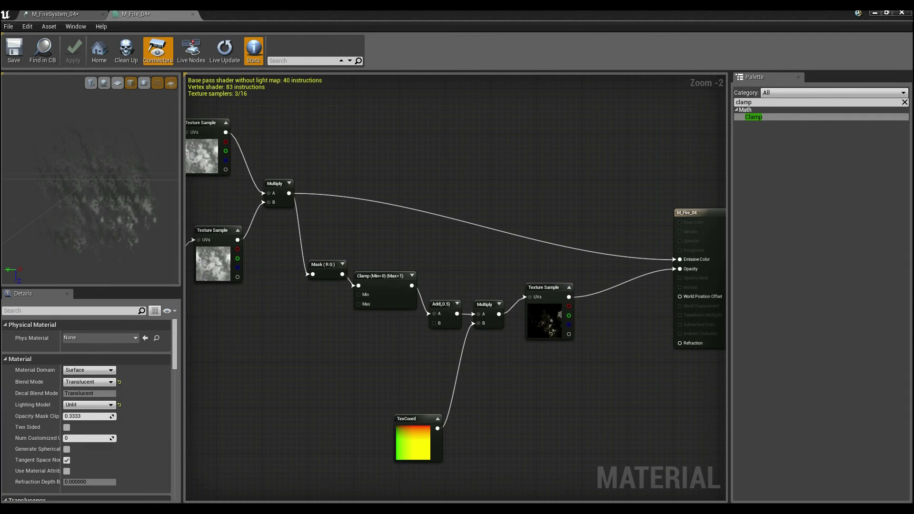
right_drag(425, 199, 397, 222)
click(759, 101)
text(particle)
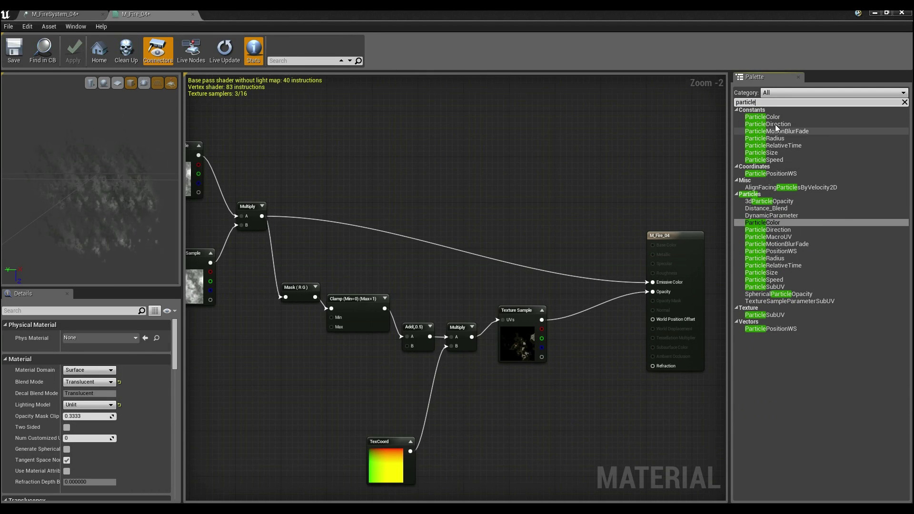
drag(763, 117, 459, 215)
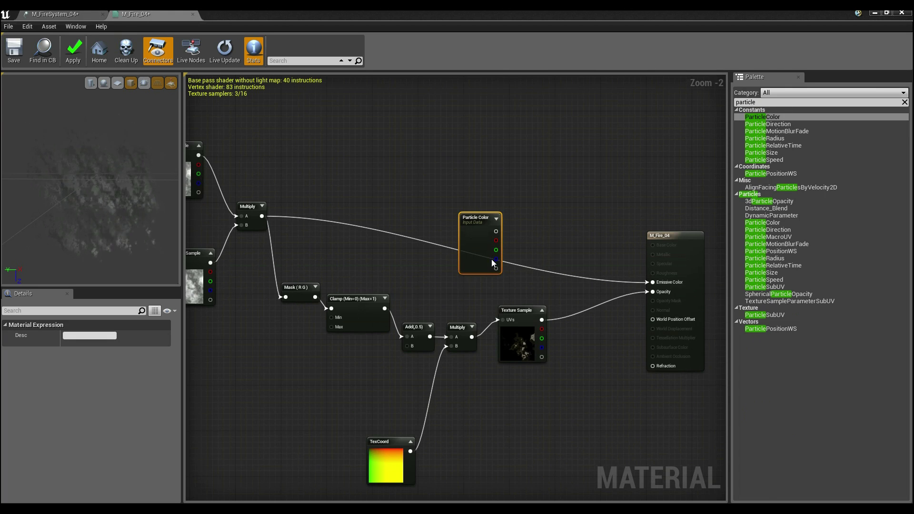
right_drag(412, 188, 422, 178)
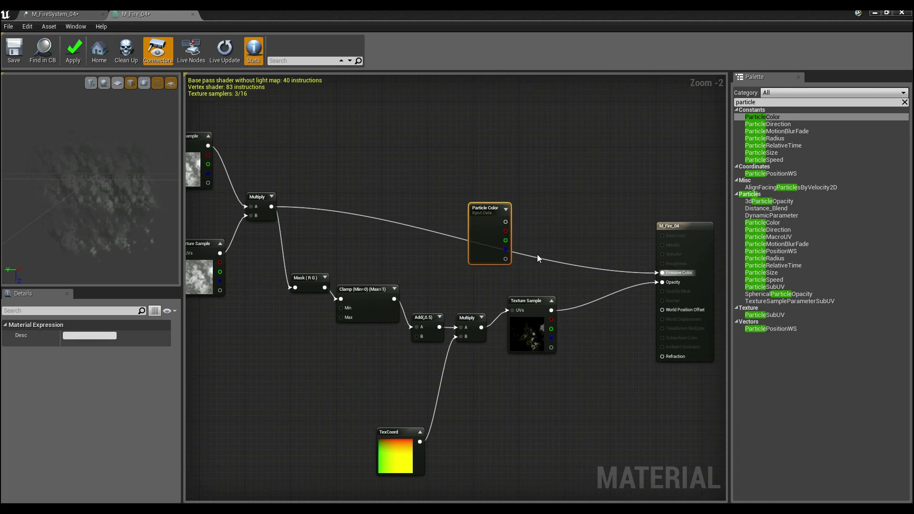
drag(491, 205, 490, 134)
Add a Multiply node below Particle Color, on the path to M_Fire_04's Emissive Color
click(410, 171)
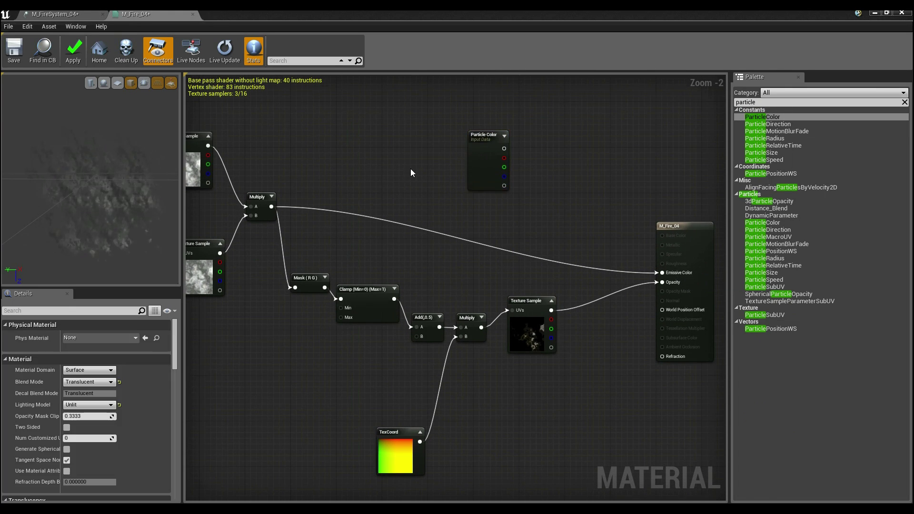
right_drag(432, 178, 425, 163)
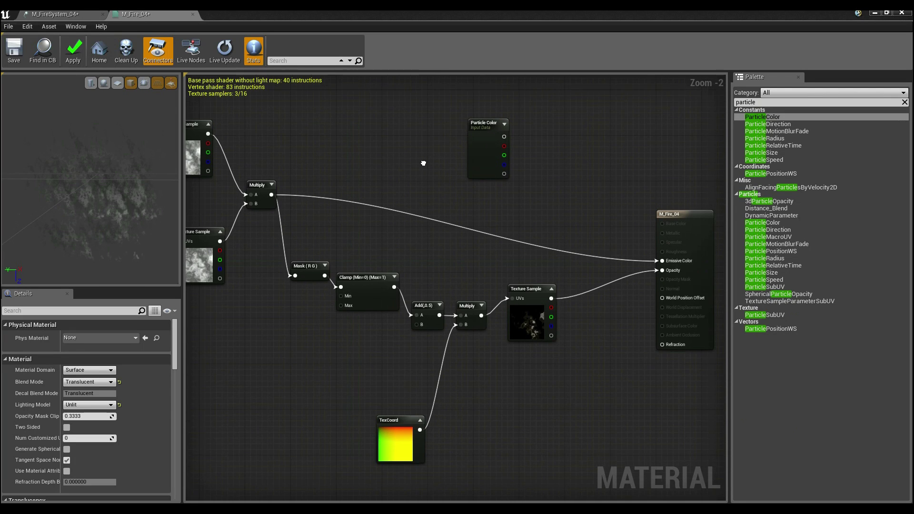
click(418, 201)
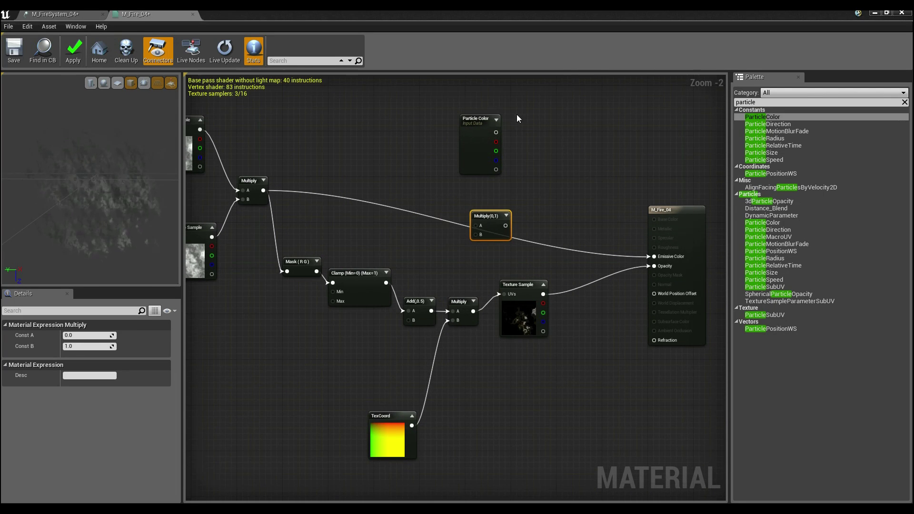
Multiply Particle Color with the combined noise, route the result to M_Fire_04's Emissive Color, and tidy the node positions
drag(495, 133, 478, 227)
drag(477, 129, 382, 118)
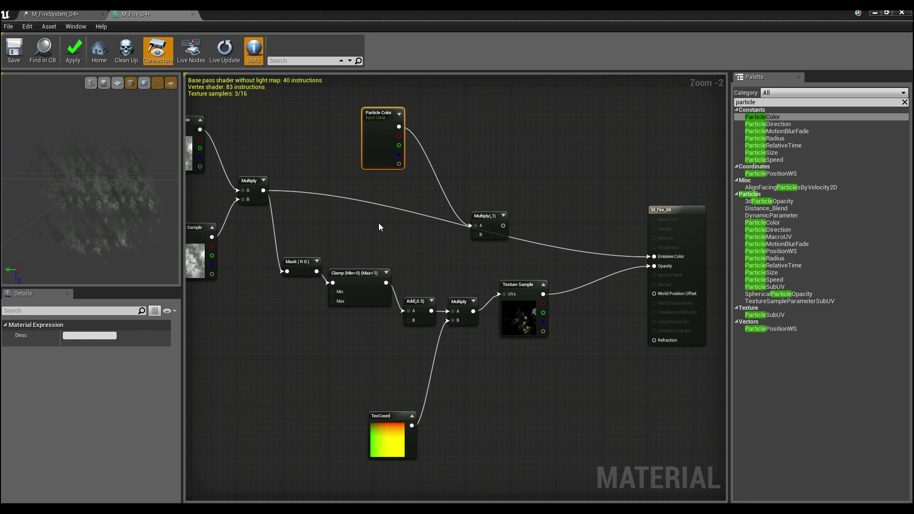
click(415, 120)
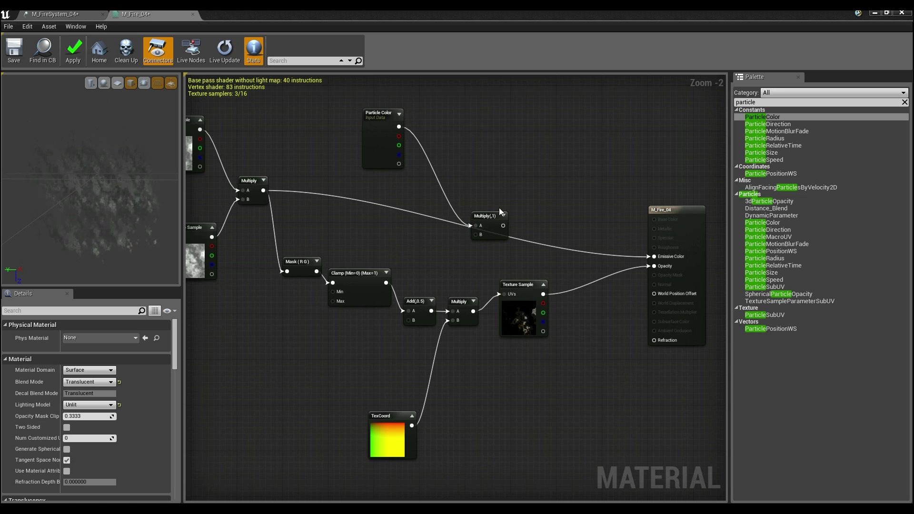
drag(504, 226, 655, 257)
drag(483, 238, 459, 201)
click(269, 190)
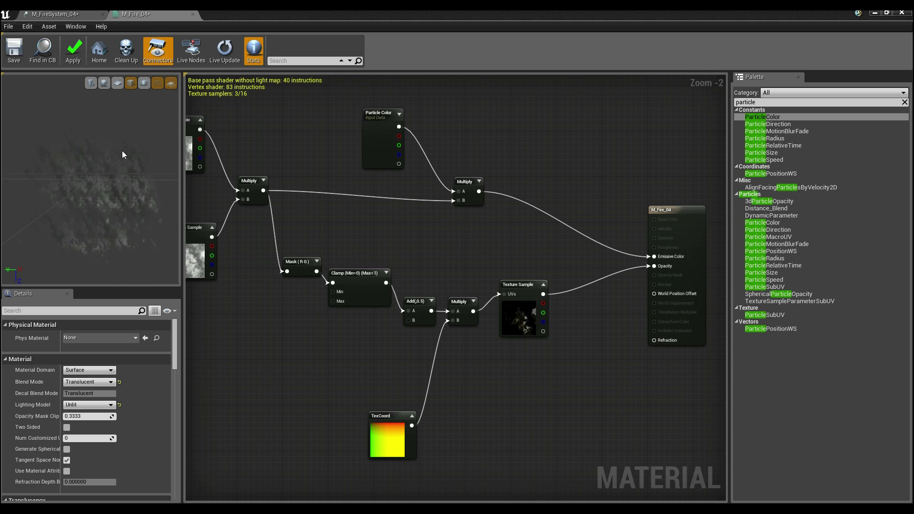
Apply the material changes, check the smoke in the level viewport, and return to the full-size material editor
drag(384, 18, 295, 62)
click(90, 106)
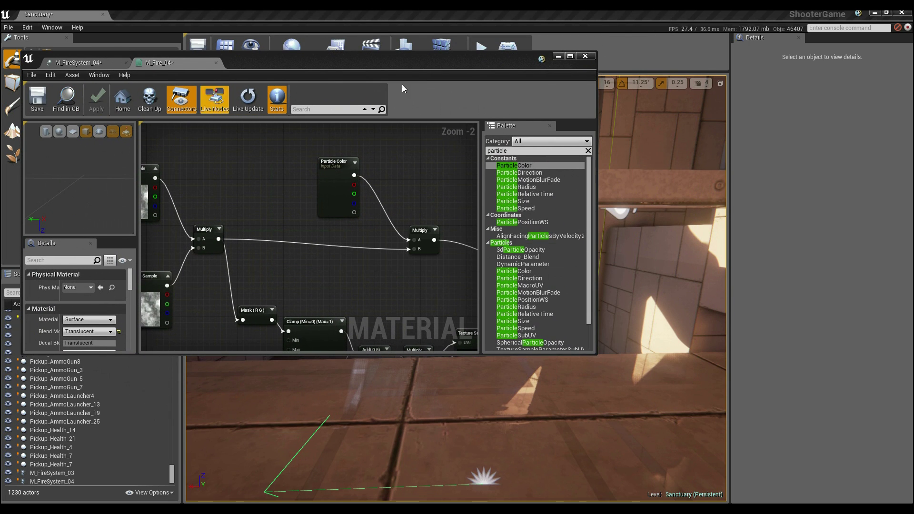
double_click(387, 61)
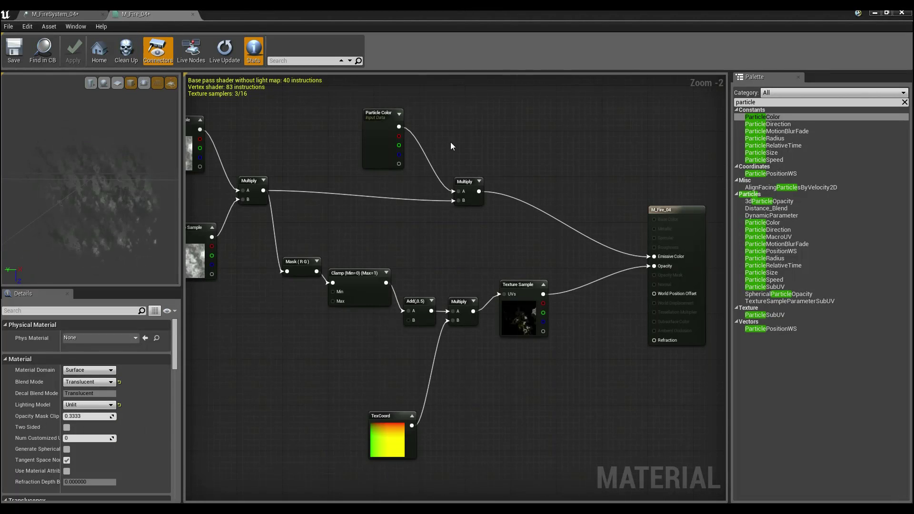
right_drag(446, 248, 465, 266)
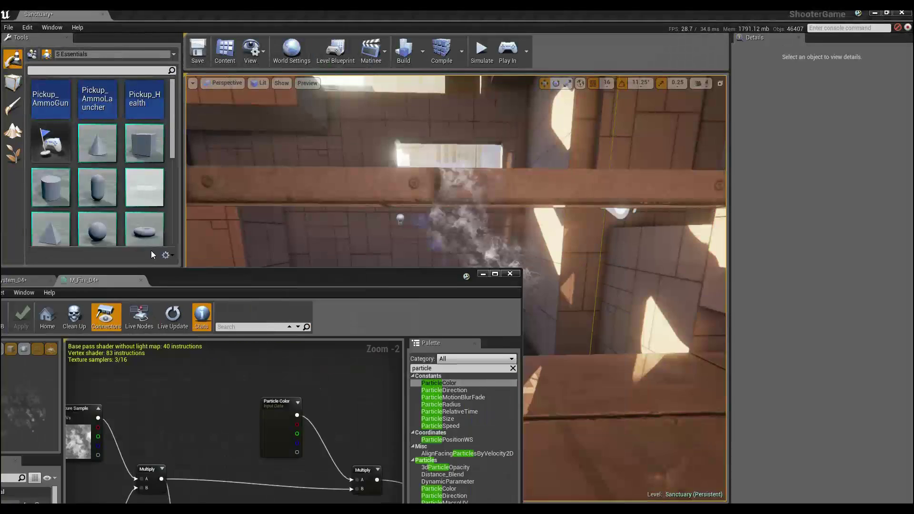
drag(150, 250, 214, 179)
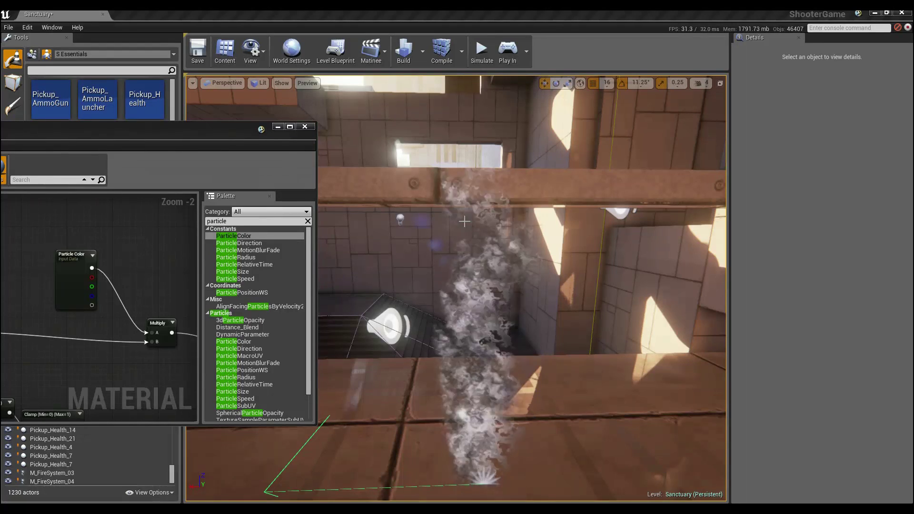
drag(139, 128, 393, 4)
right_drag(481, 260, 412, 285)
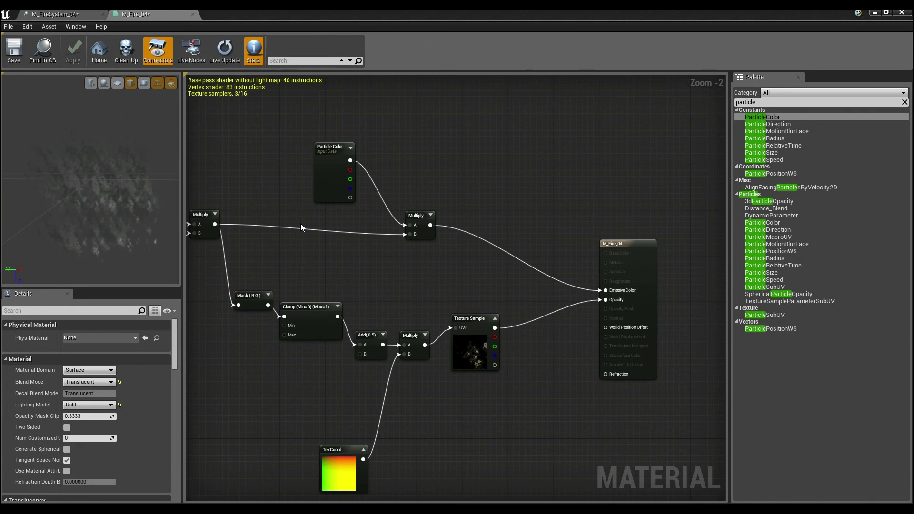
In M_FireSystem_04, set Color Over Life point 0's Out Val to 10 on X, Y and Z
click(75, 14)
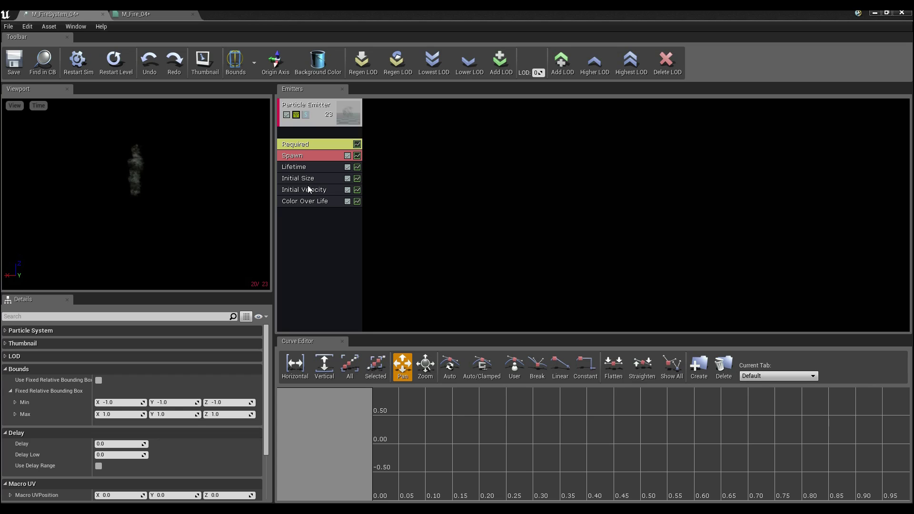
click(308, 201)
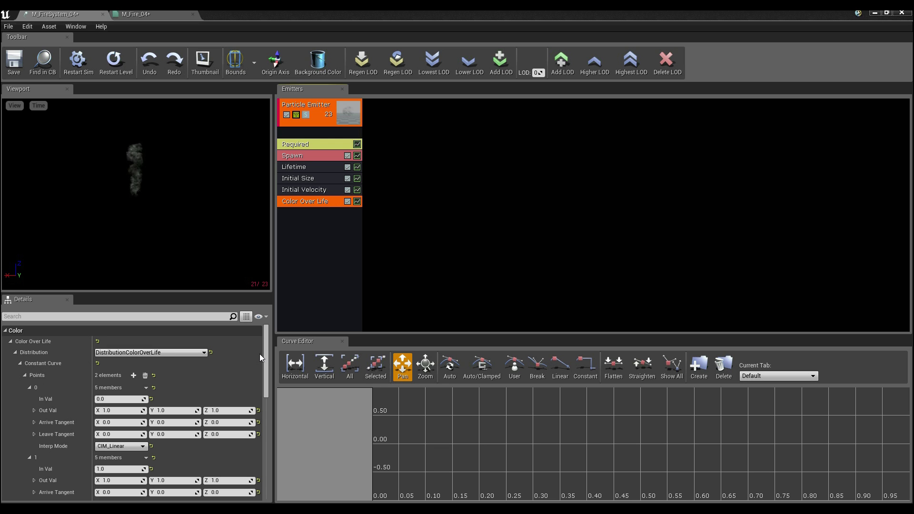
click(268, 364)
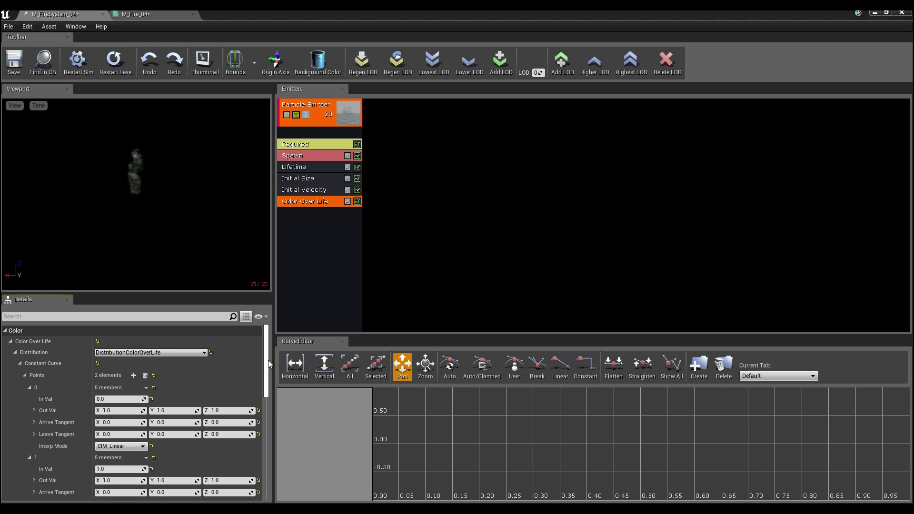
scroll(268, 363, down, 2)
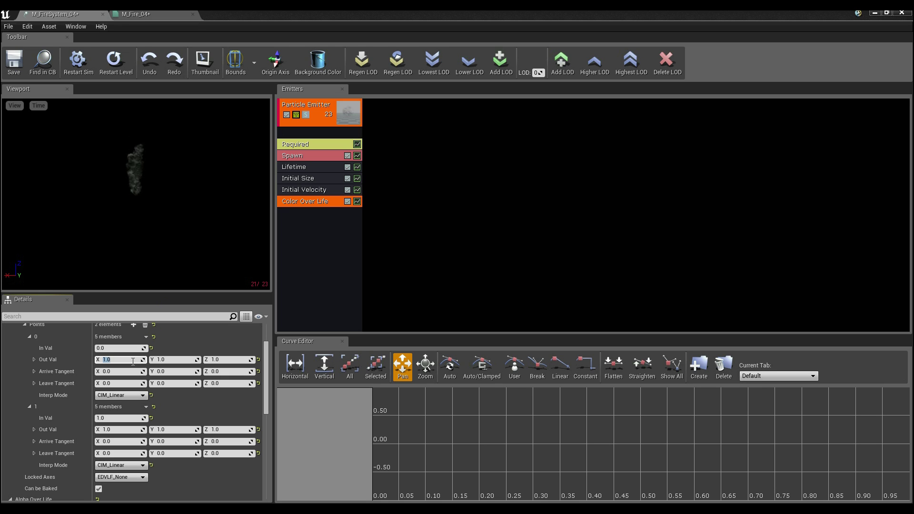
click(174, 359)
click(219, 359)
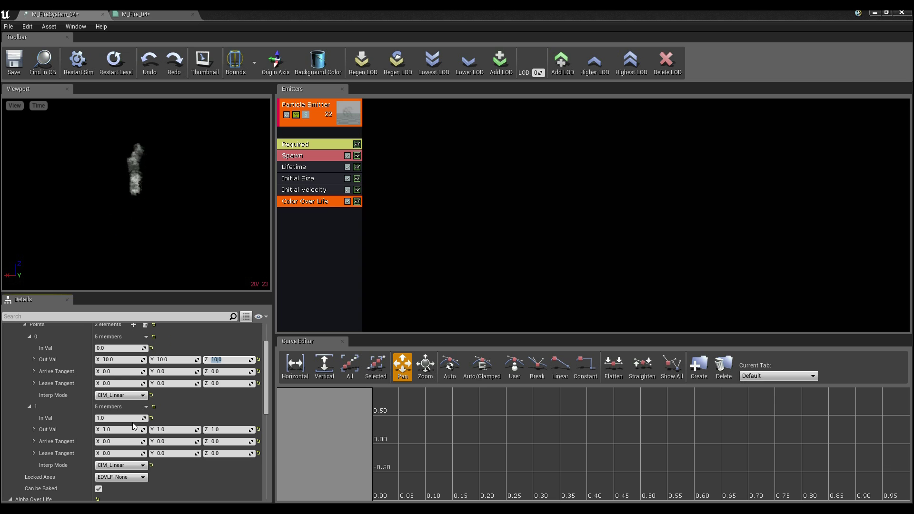
Set color point 1's In Val to 0.2 and its Out Val to X 10, Y 10, Z 50
click(114, 418)
scroll(114, 420, down, 2)
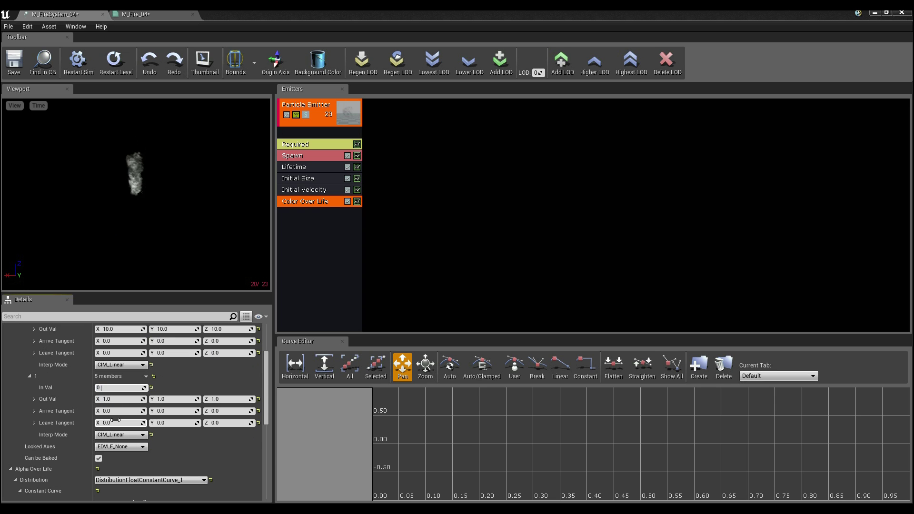
click(217, 398)
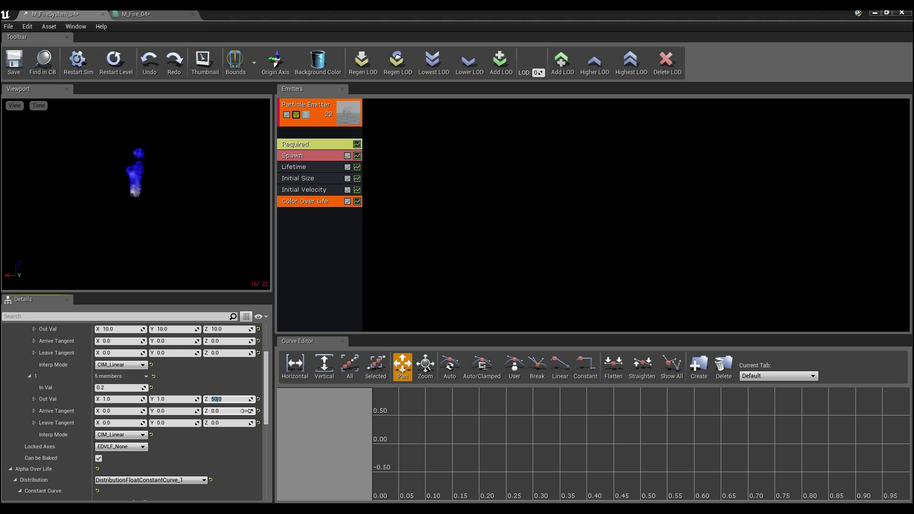
click(182, 399)
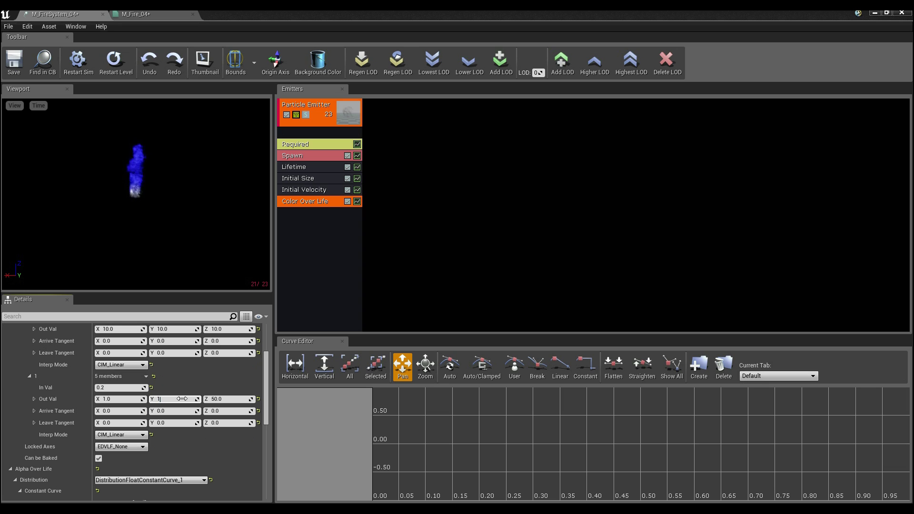
click(119, 399)
click(62, 148)
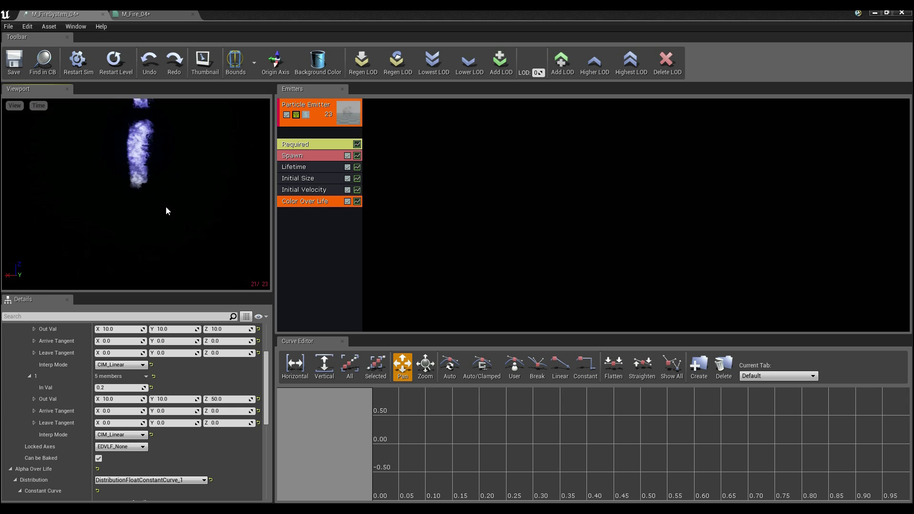
Lower color point 1's Out Val to 5 on both Y and X for a stronger blue
click(165, 399)
text(5)
key(Return)
click(119, 399)
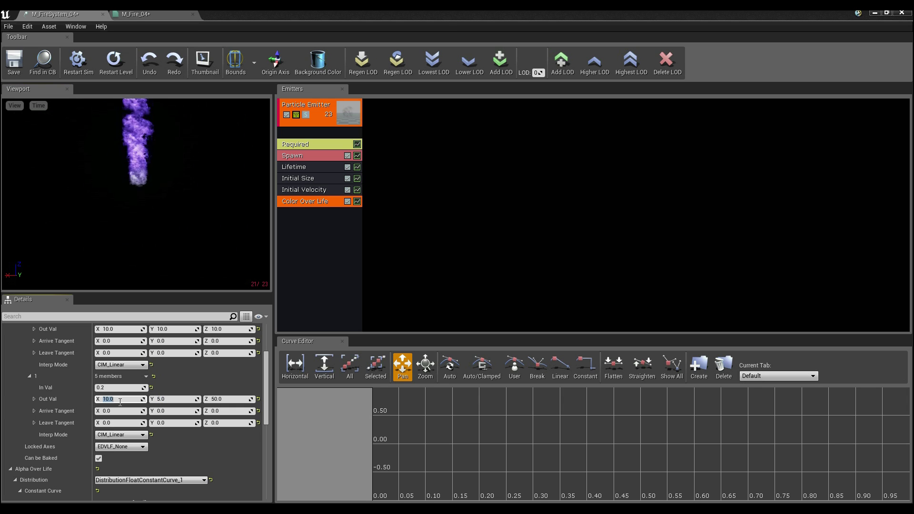
text(5)
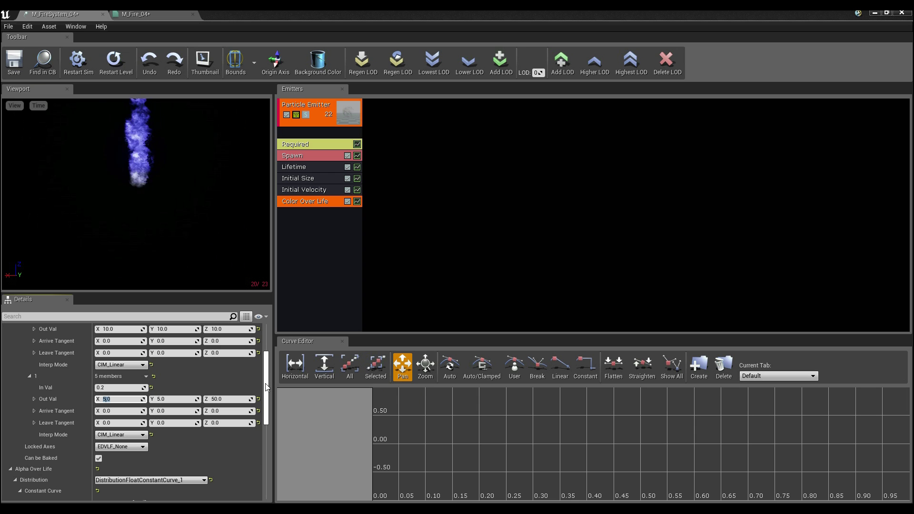
Duplicate color point 1 and set the new point's In Val to 0.5
mouse_move(269, 390)
mouse_down()
mouse_move(269, 403)
mouse_move(269, 384)
mouse_move(268, 392)
mouse_up()
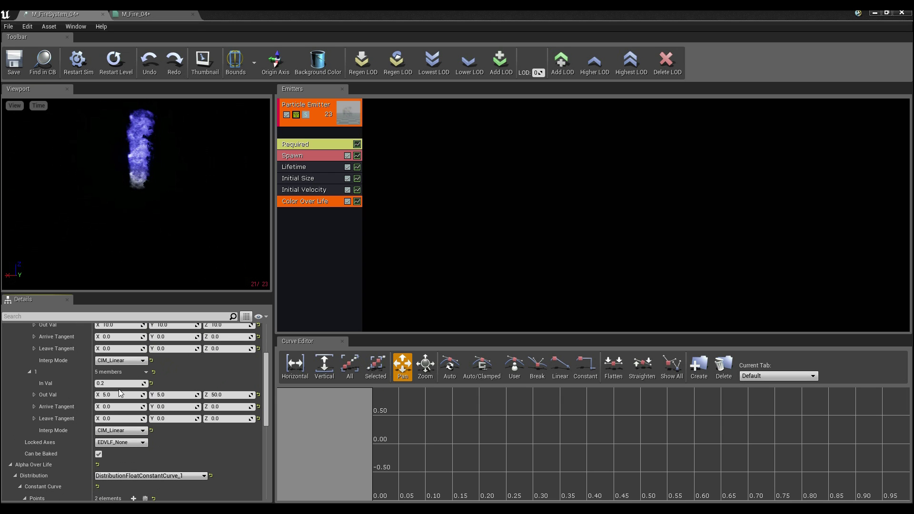
click(146, 372)
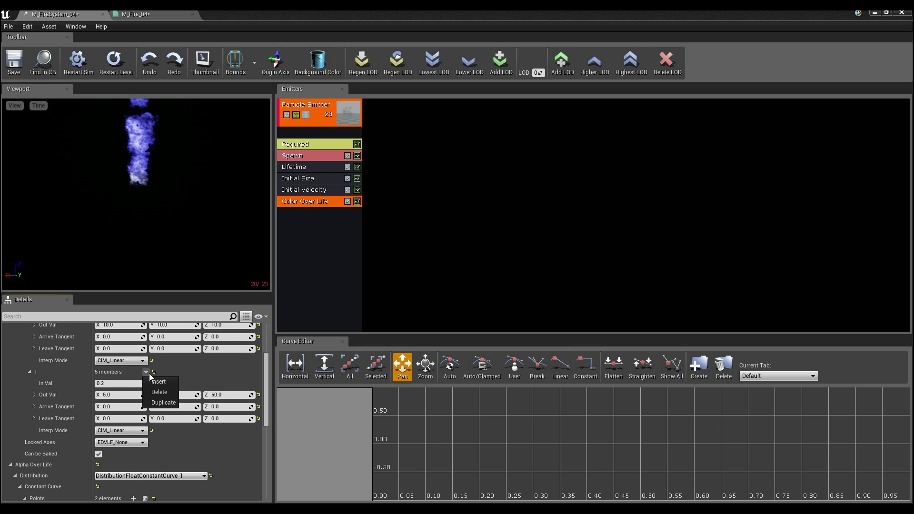
click(164, 403)
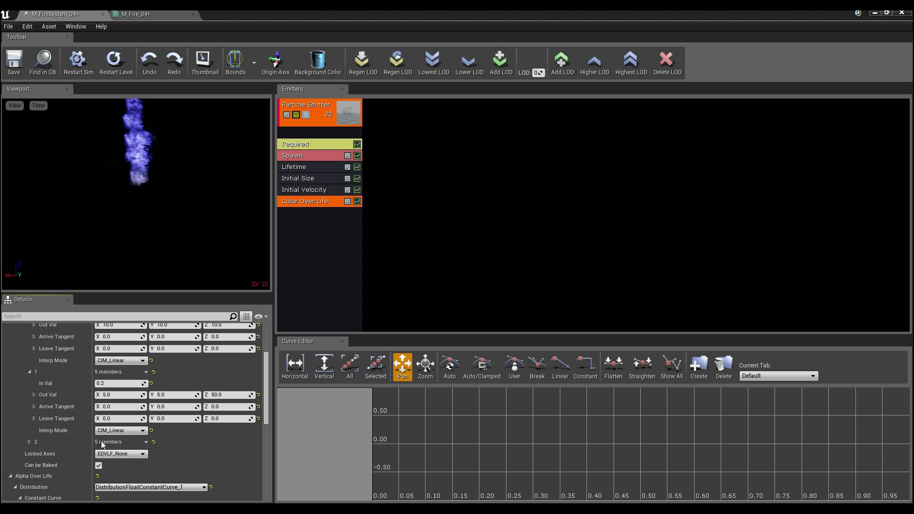
click(30, 443)
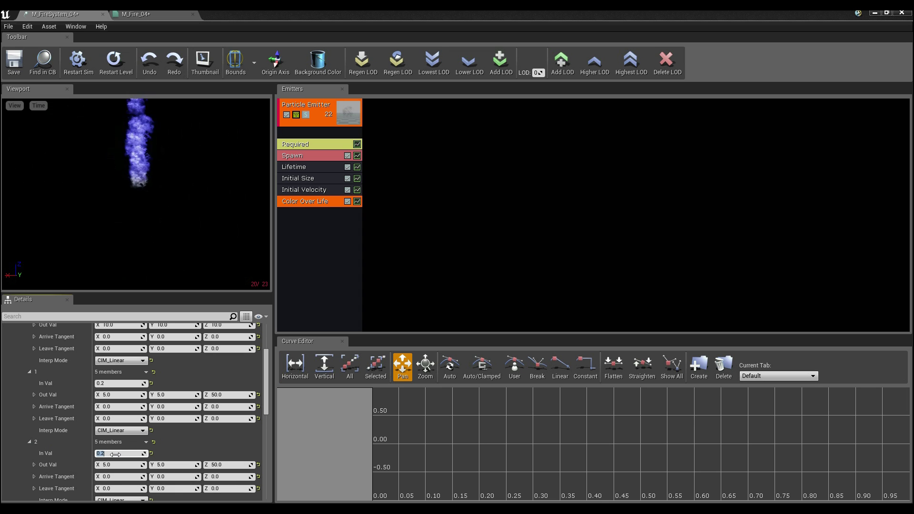
scroll(223, 424, down, 3)
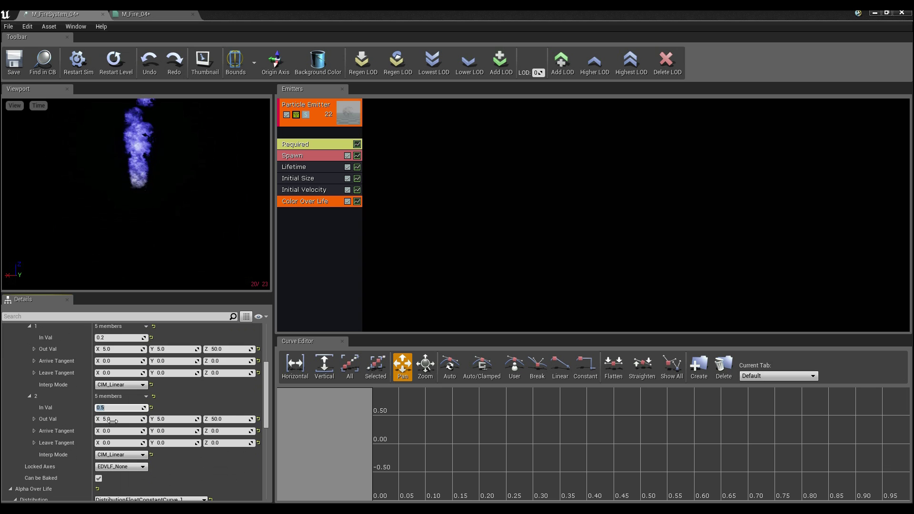
Set color point 2's Out Val to X 50, Y 20, Z 1 for a yellow flame
click(223, 419)
text(5.0)
key(Return)
click(132, 419)
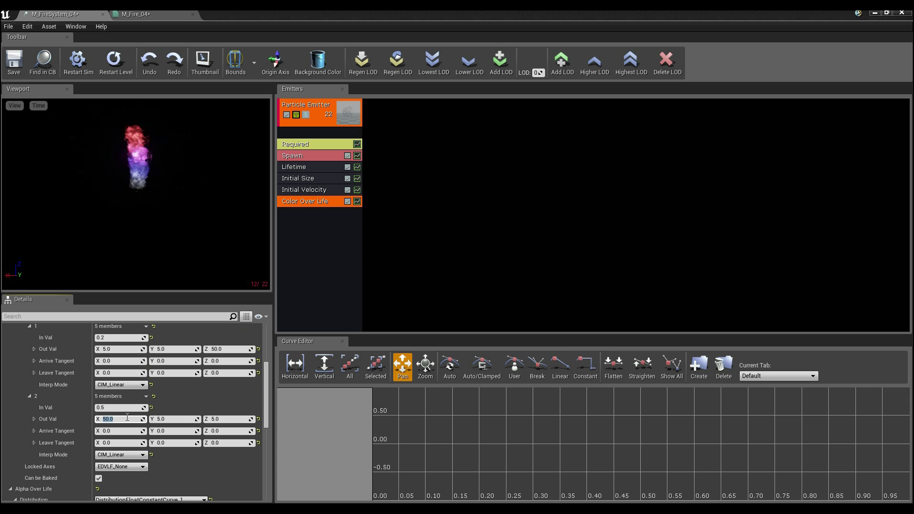
click(174, 419)
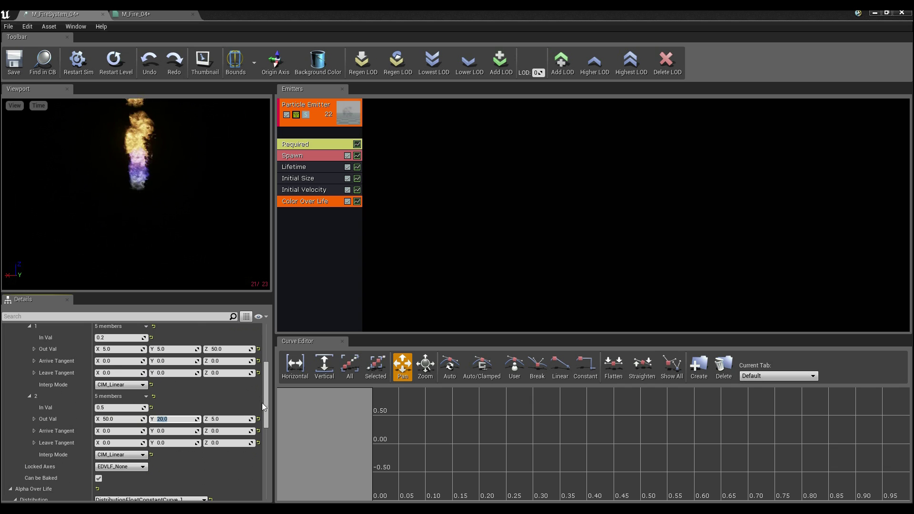
click(231, 420)
text(1.0)
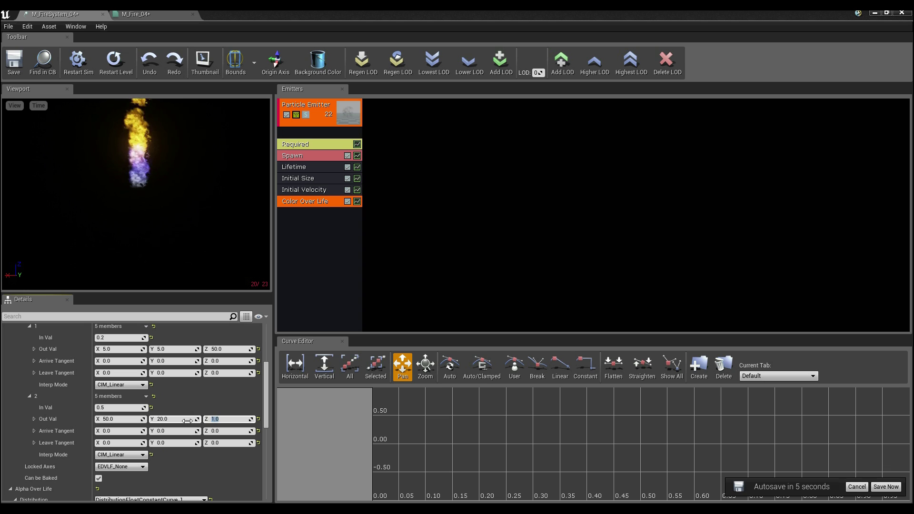
Postpone the autosave, set color point 2's Out Val Y to 10, and check the flame in the preview
click(861, 486)
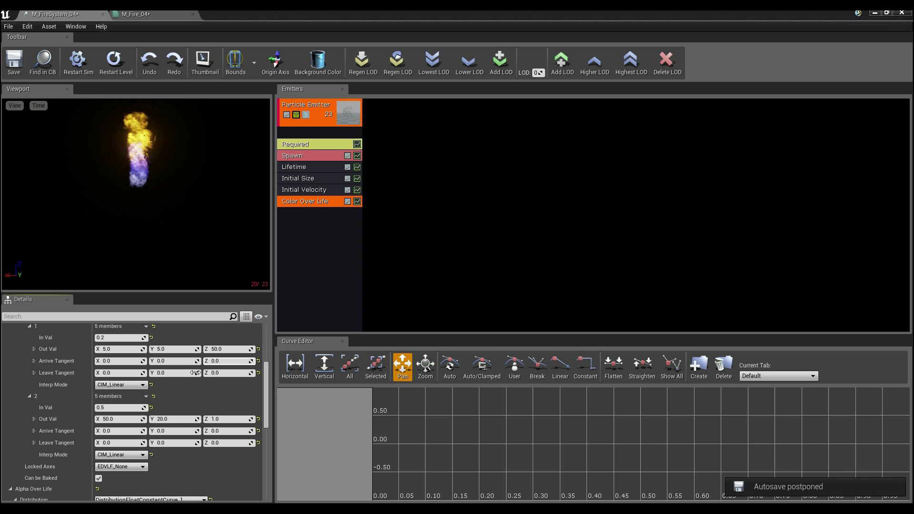
click(169, 419)
text(10)
key(Return)
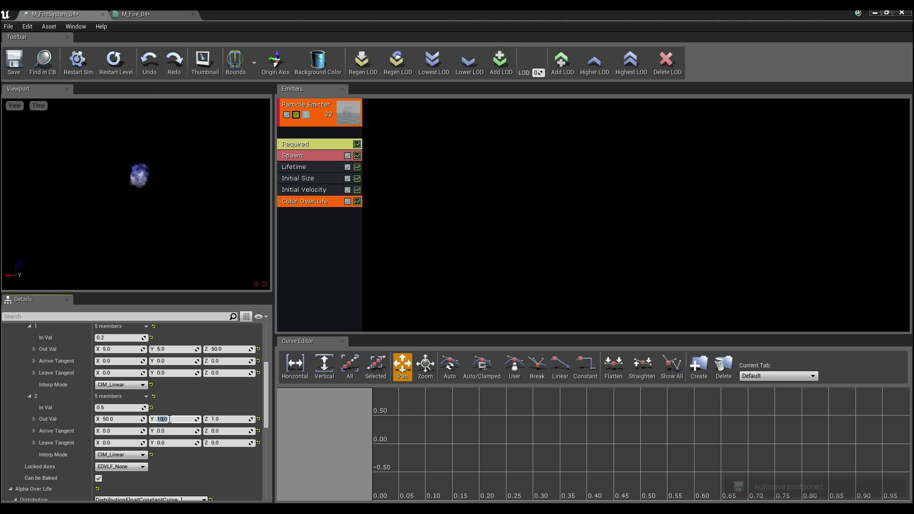
click(138, 146)
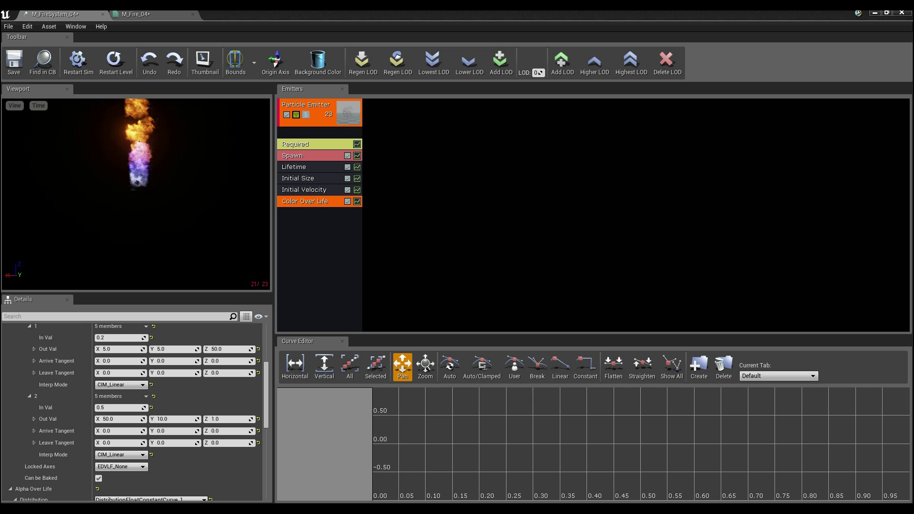
click(608, 215)
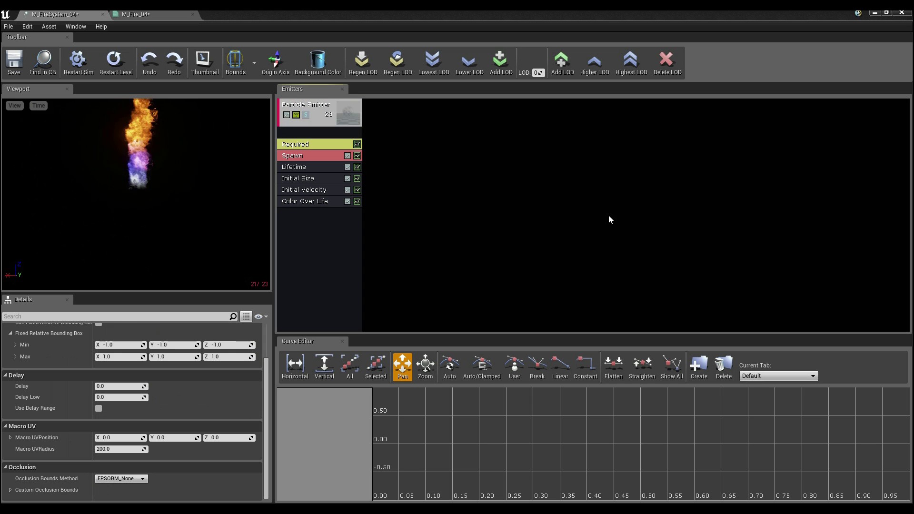
In Color Over Life, set point 0's Out Val to X 0.5, Y 0.5, Z 5 and point 1's In Val to 0.1
click(327, 200)
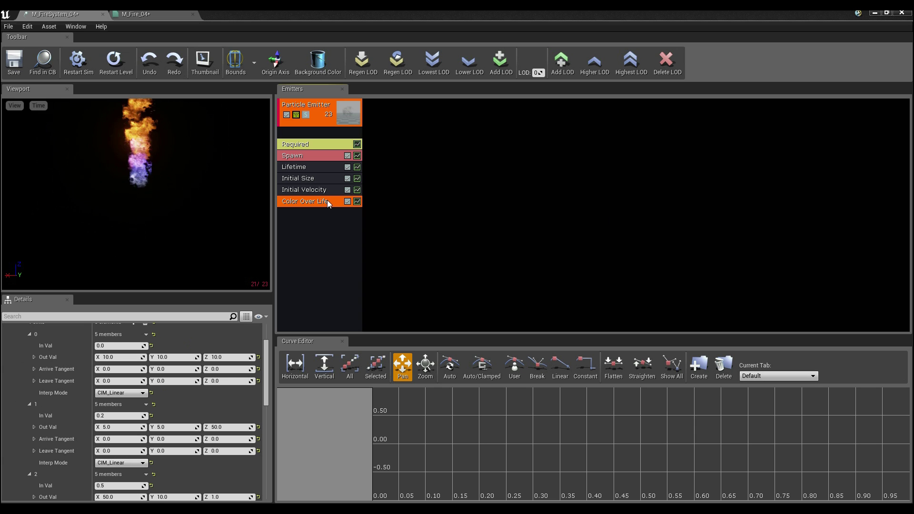
click(108, 357)
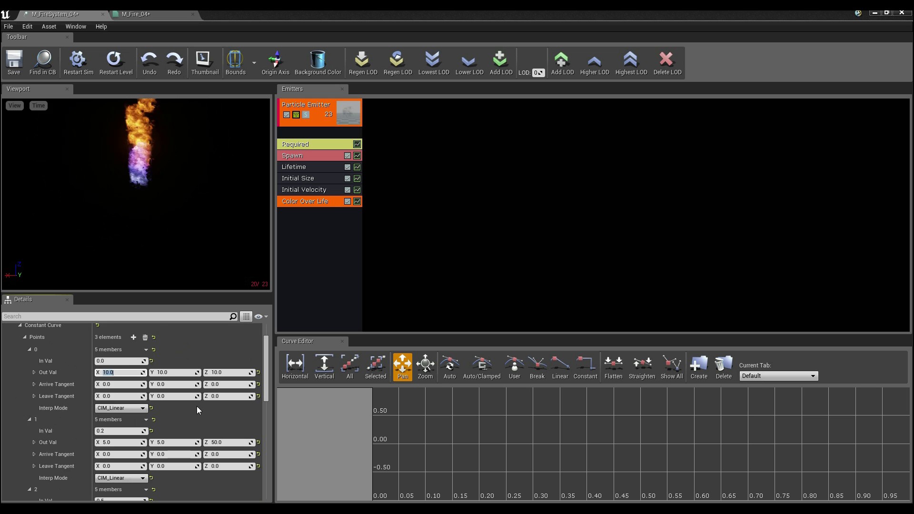
scroll(196, 406, up, 2)
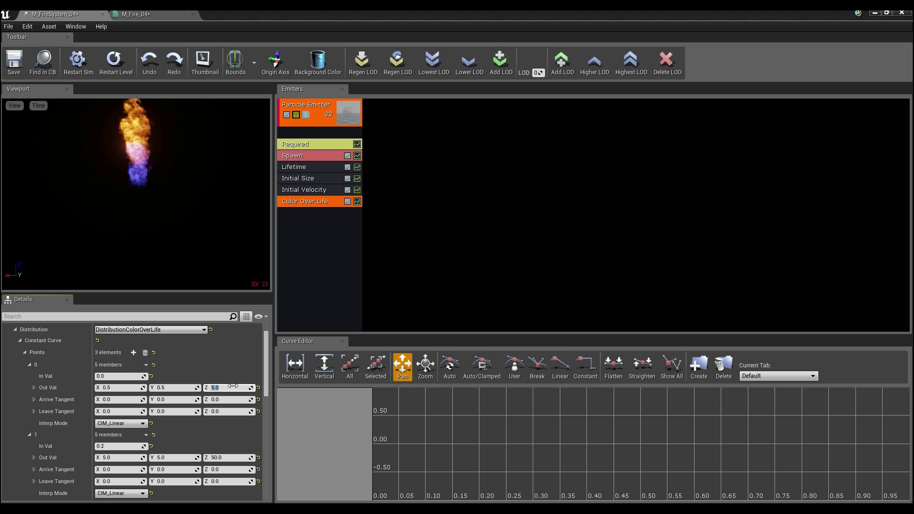
scroll(171, 405, down, 1)
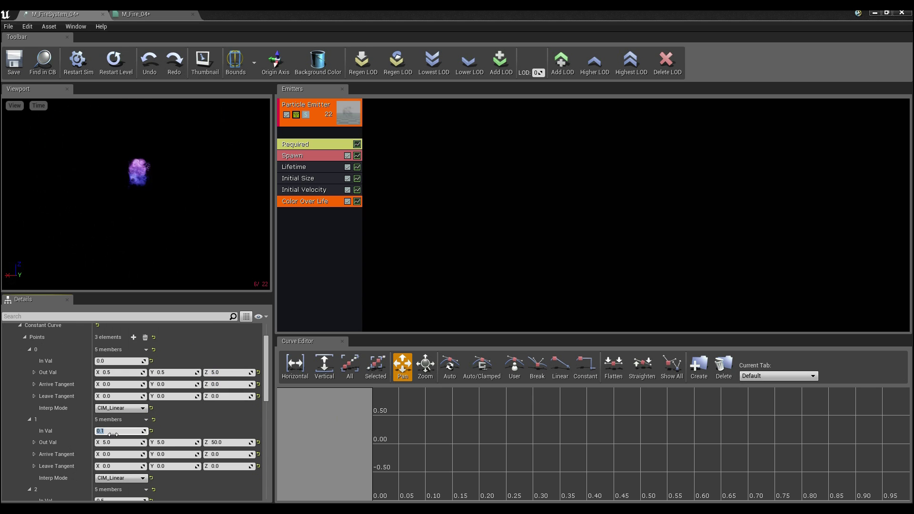
Set color point 1's Out Val in Color Over Life to X 0.5, Y 0.5, Z 5
scroll(114, 426, down, 3)
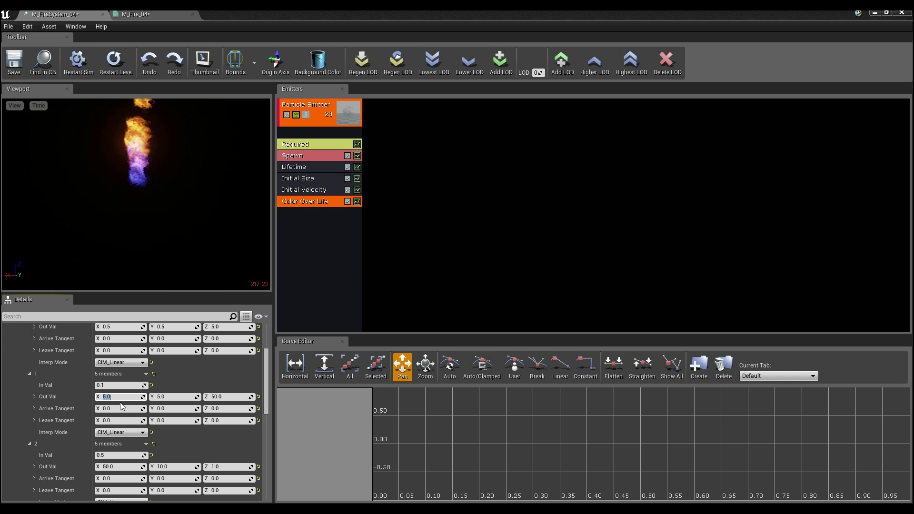
text(5)
key(Return)
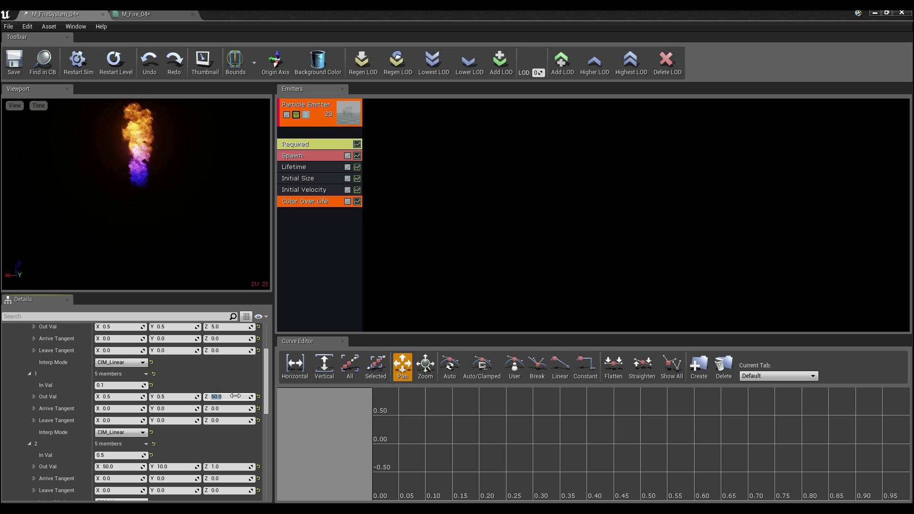
scroll(235, 396, down, 2)
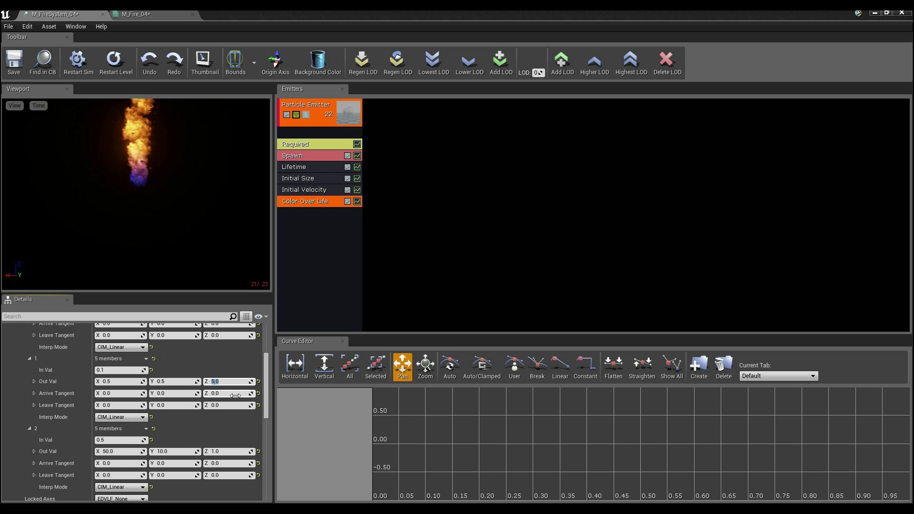
Set color point 2's Out Val in Color Over Life to X 25 and Y 5
scroll(235, 396, down, 1)
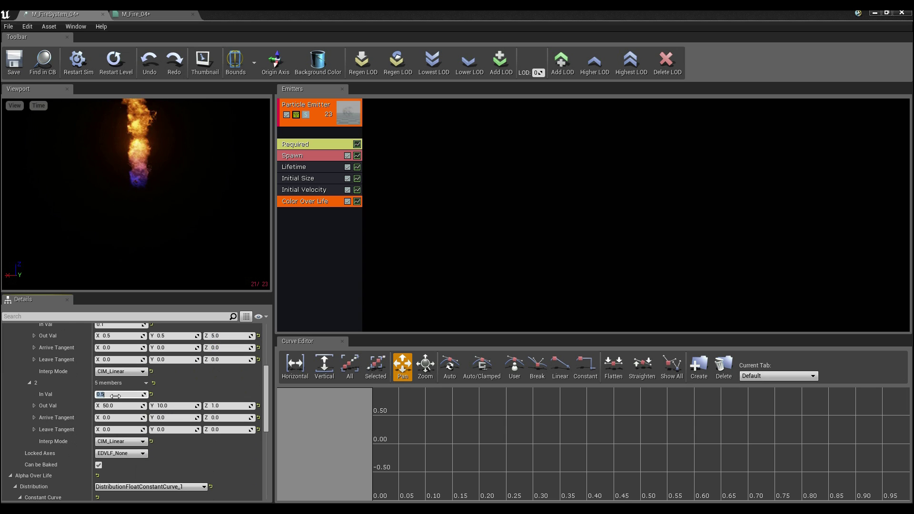
key(Return)
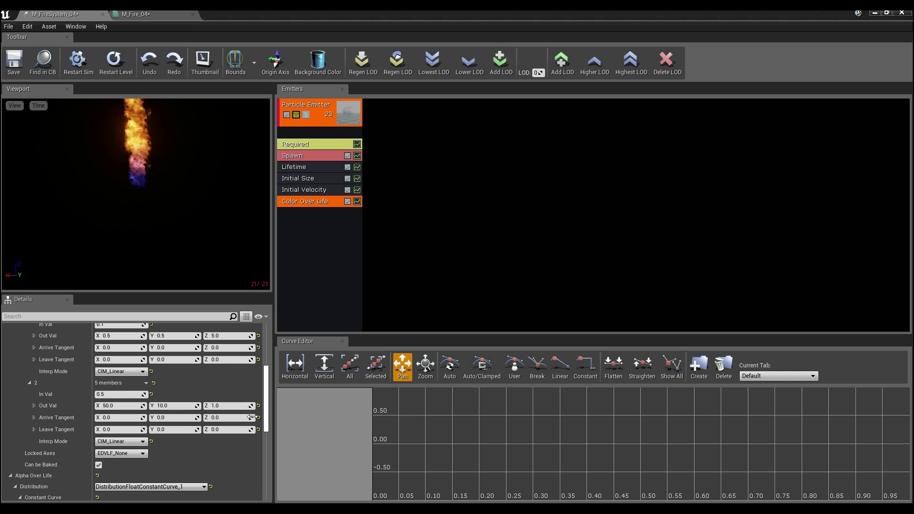
click(120, 406)
text(25)
key(Return)
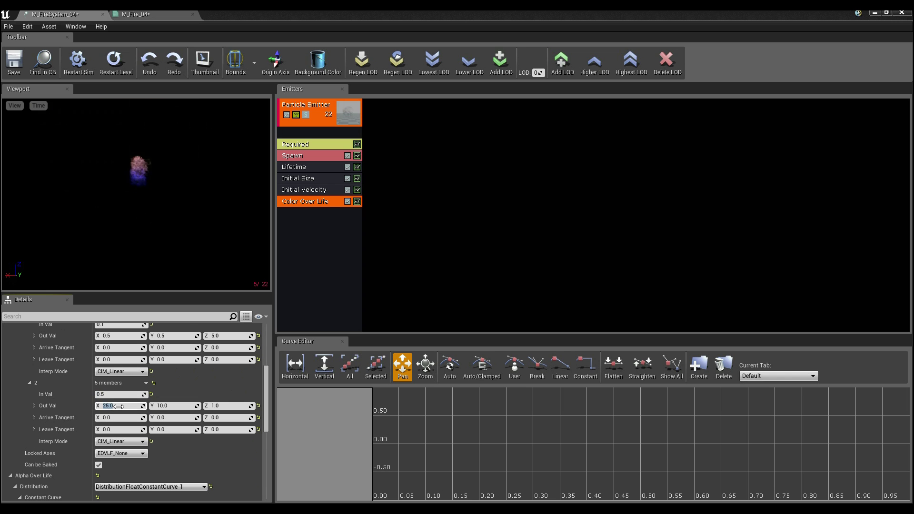
click(185, 406)
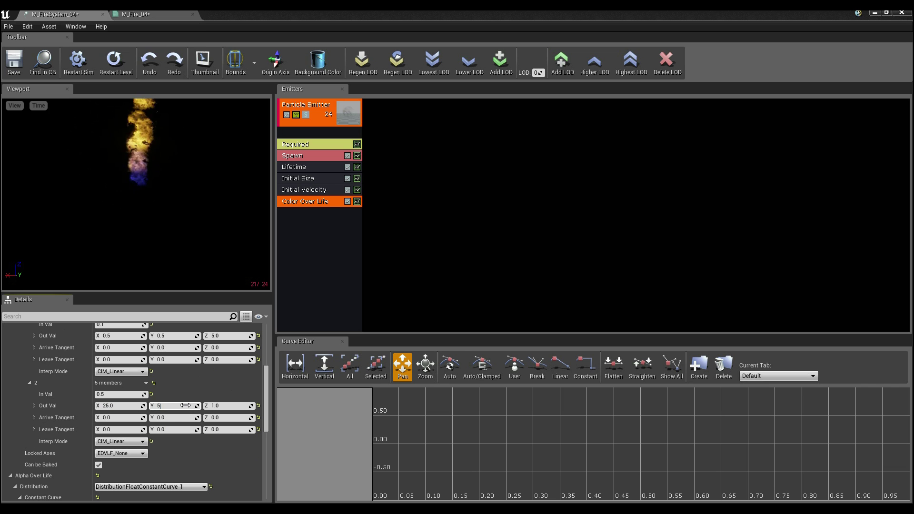
key(Return)
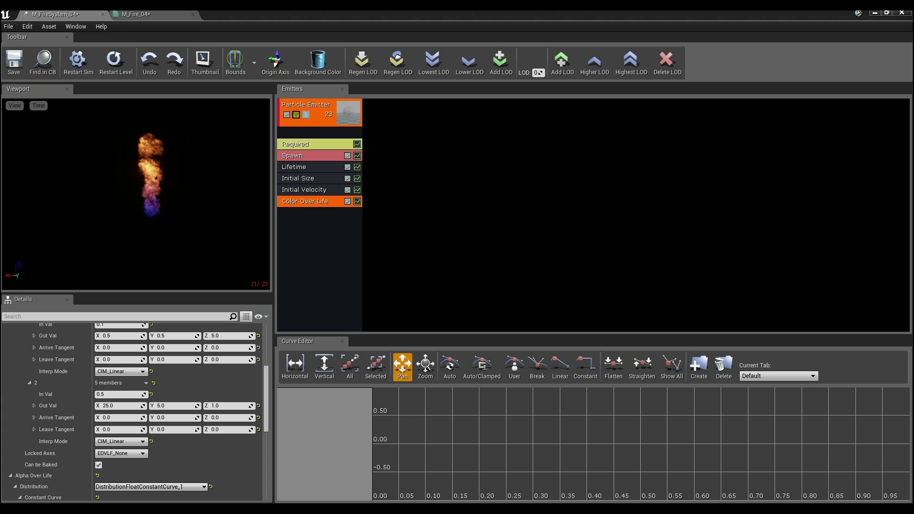
Duplicate color point 2 and give the new point 3 an In Val of 1 and an Out Val of 0, 0, 0
click(146, 383)
click(169, 412)
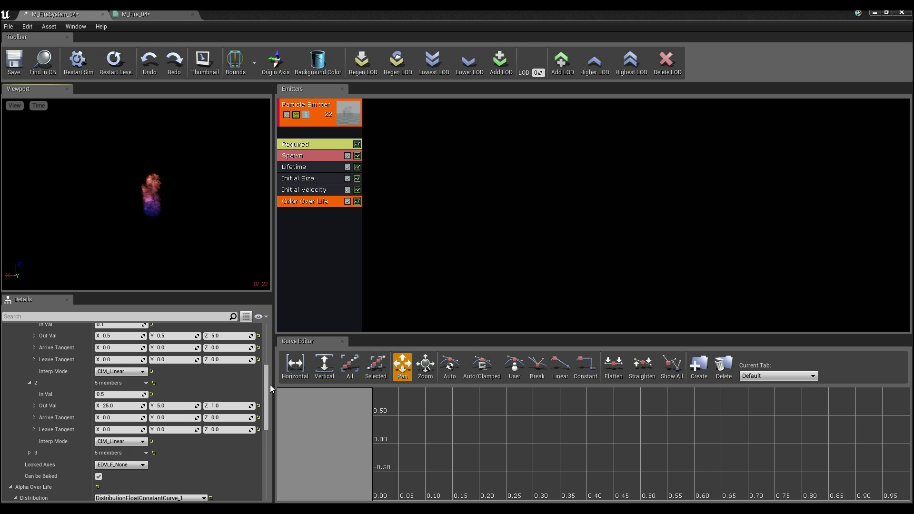
drag(267, 388, 268, 413)
click(29, 362)
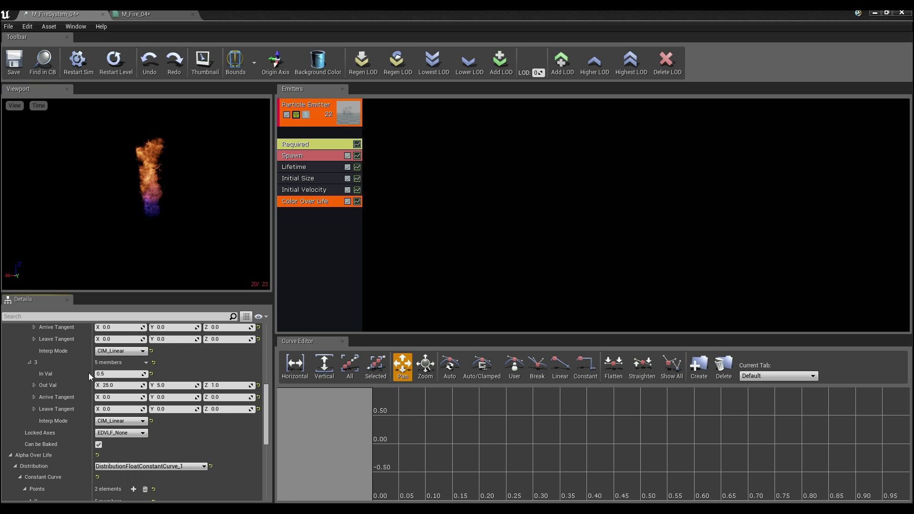
click(110, 375)
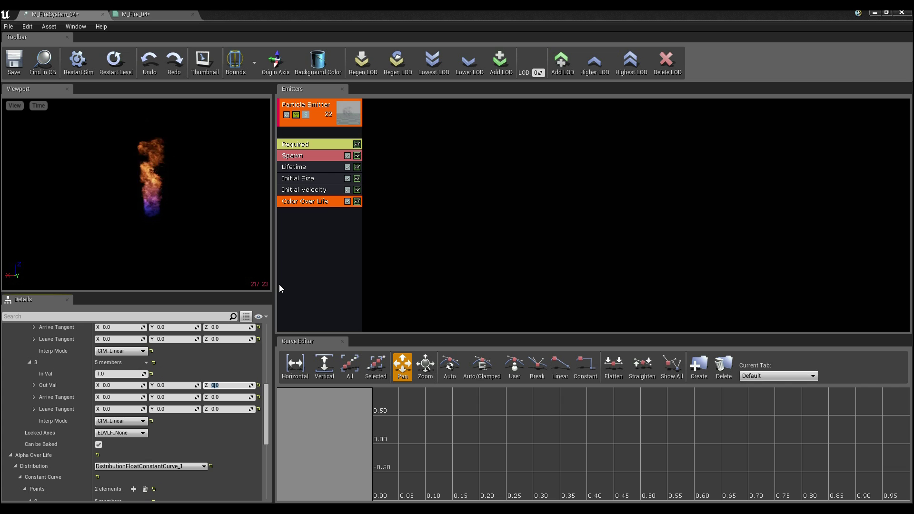
Add a Scale Color/Life module to the particle emitter
click(346, 238)
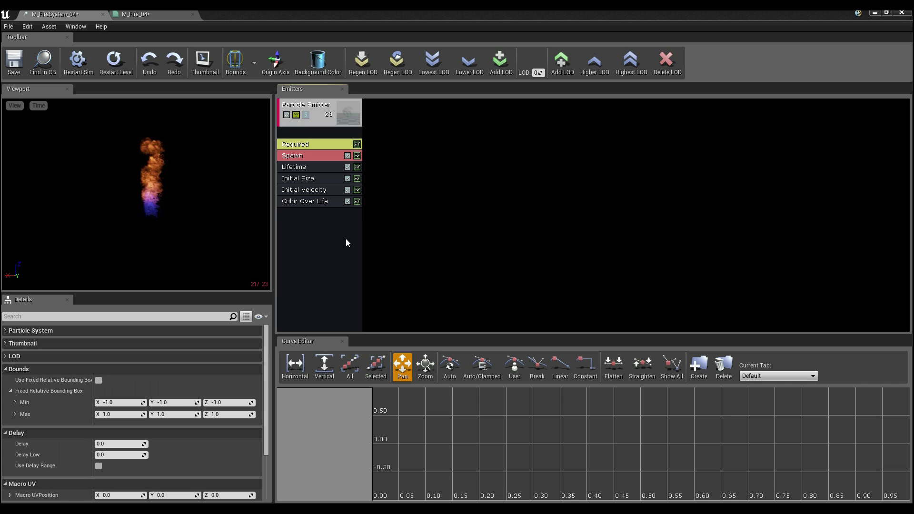
right_click(337, 235)
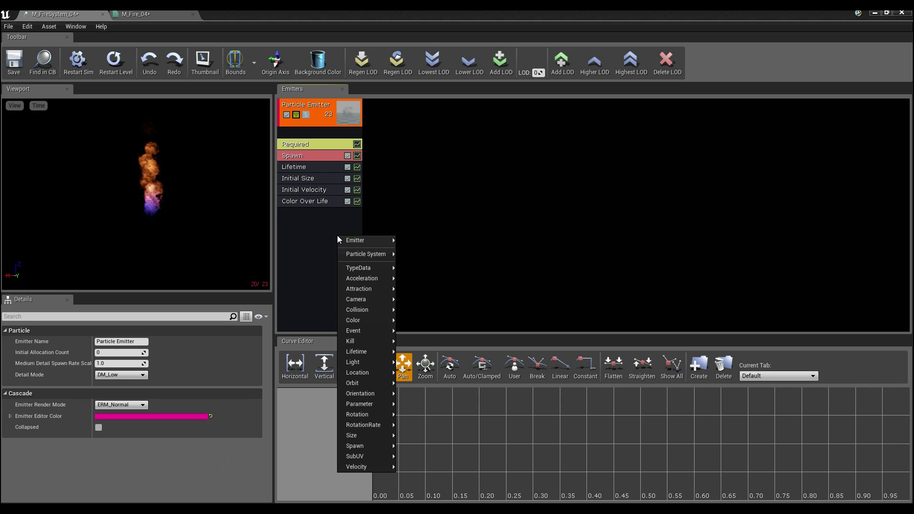
mouse_move(373, 352)
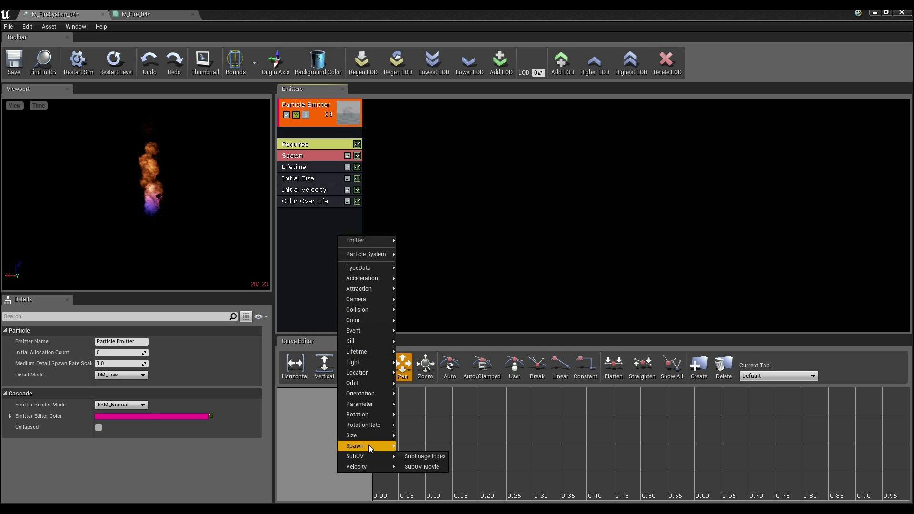
mouse_move(370, 438)
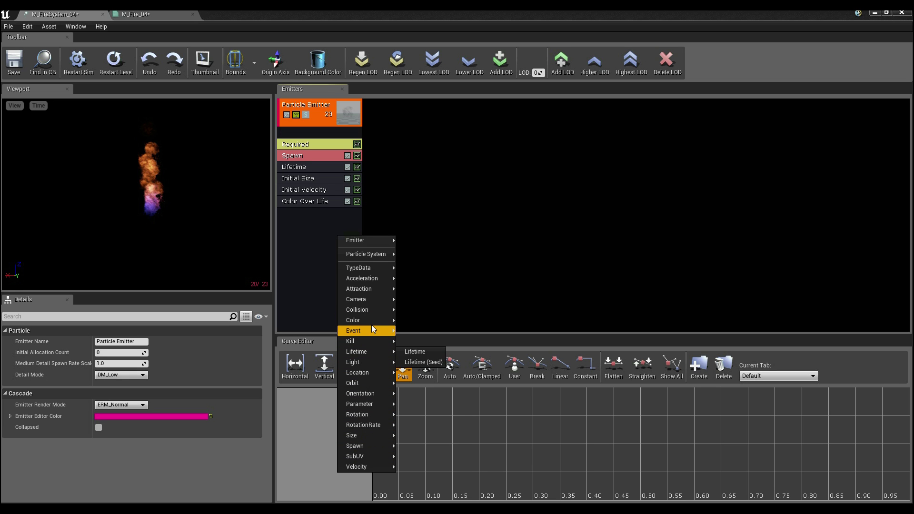
mouse_move(372, 324)
click(425, 352)
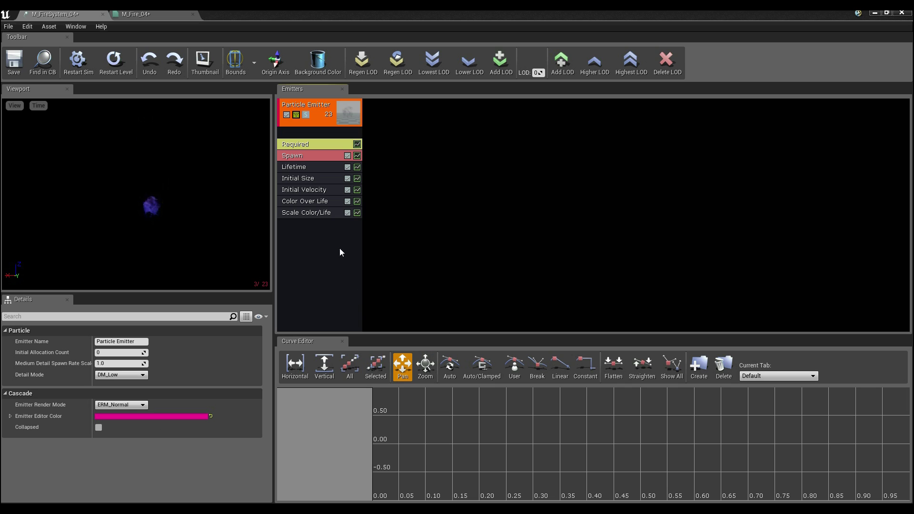
Switch Color Scale Over Life to DistributionVectorConstant and set its constant to X 5, Y 5, Z 5
click(301, 213)
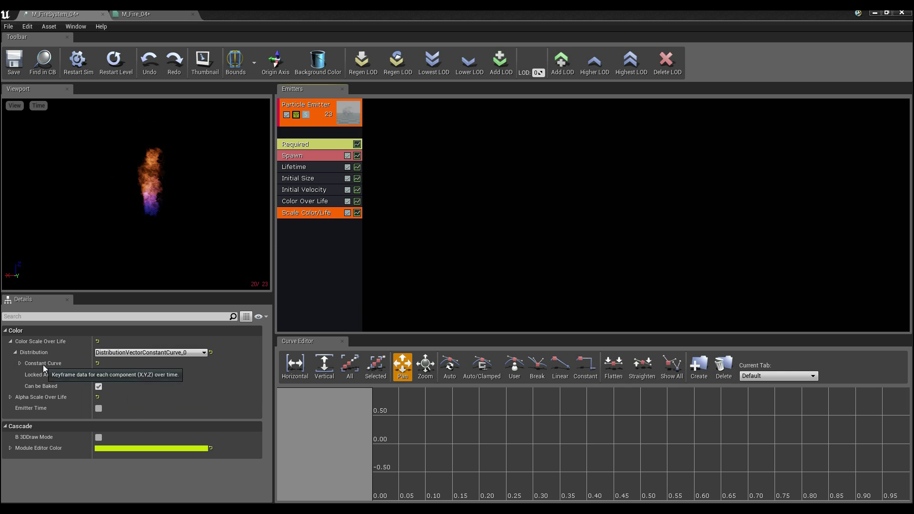
click(186, 352)
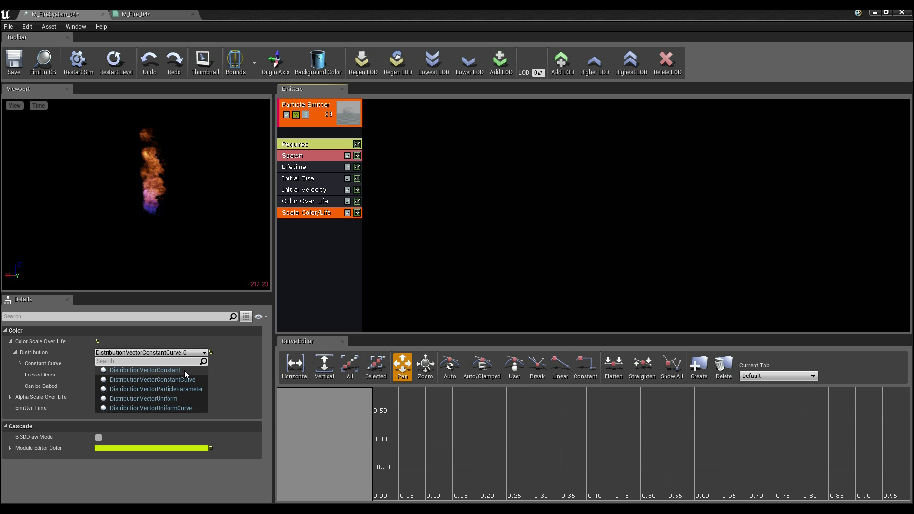
click(184, 370)
click(128, 364)
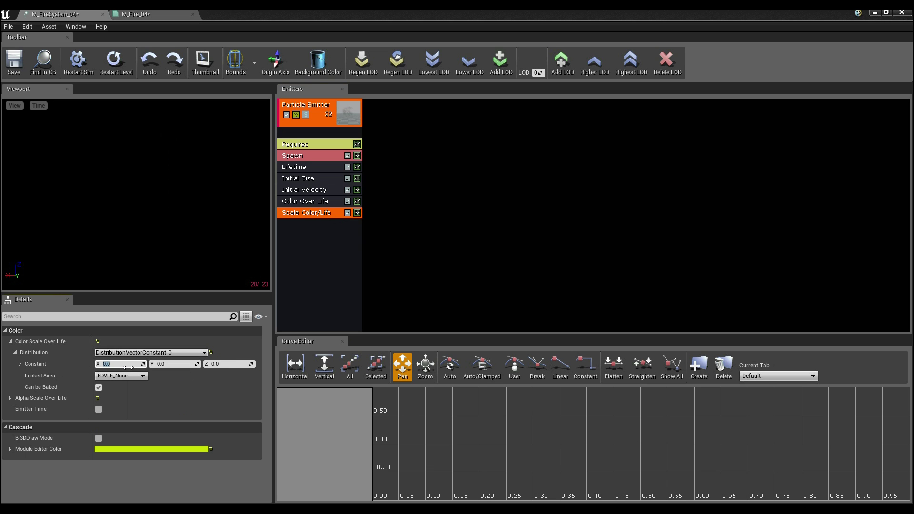
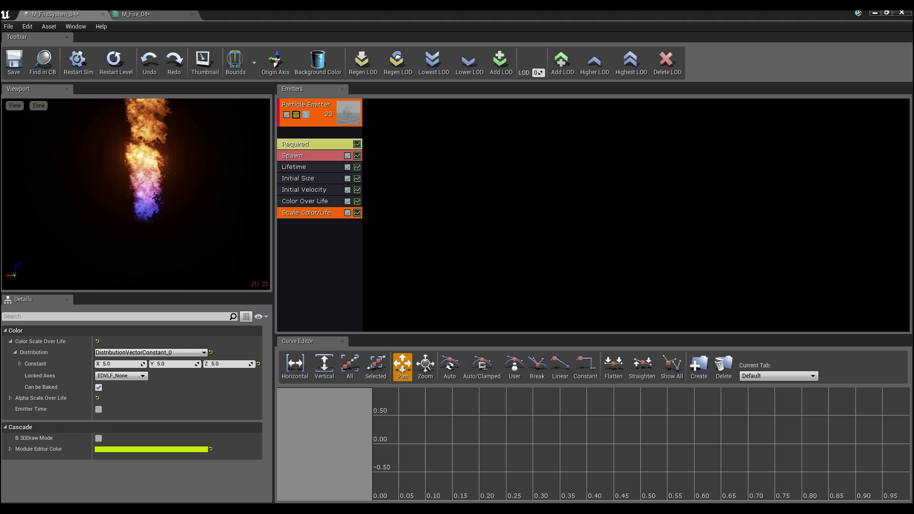
Set the Lifetime module's Max to 0.4 and check the flame in the preview
click(325, 163)
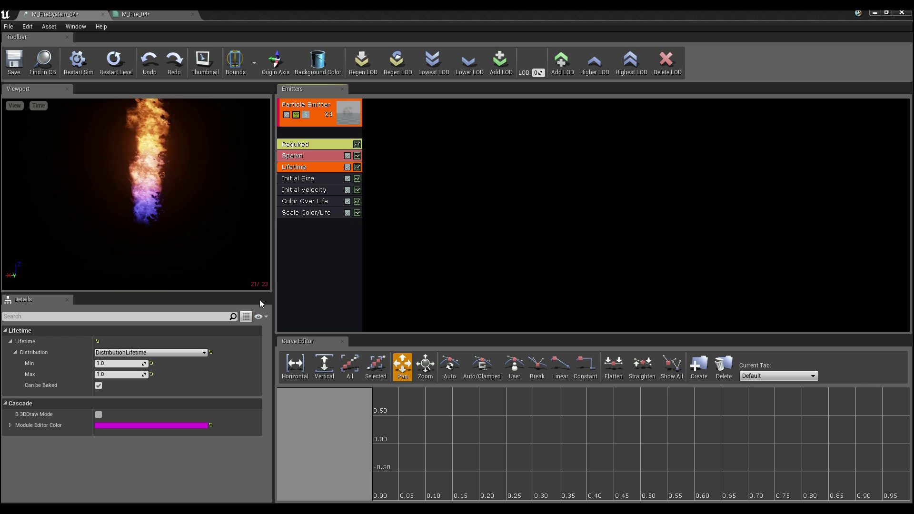
click(129, 375)
text(0.4)
key(Return)
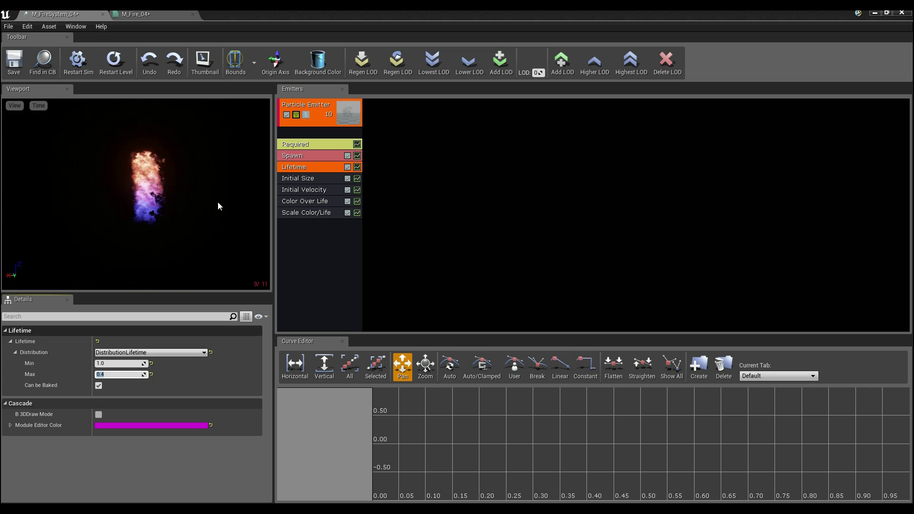
click(196, 215)
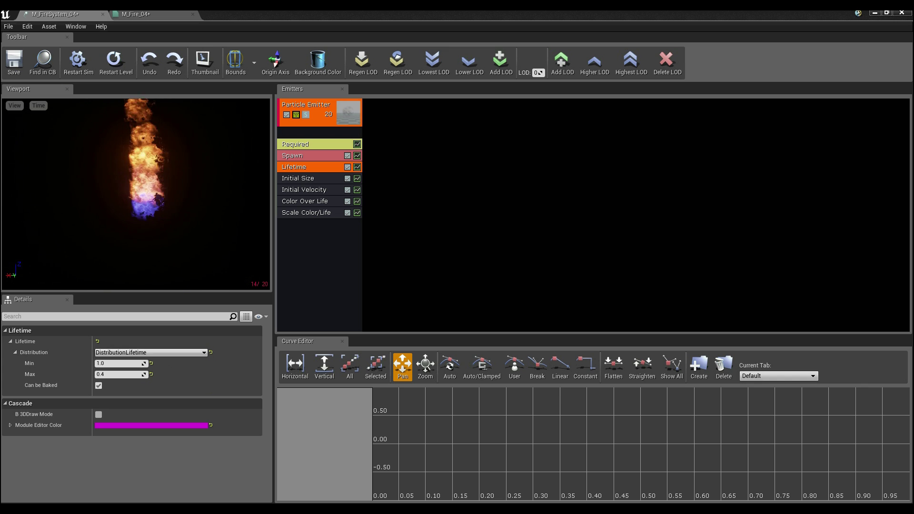
Set the Initial Size module's Start Size Max X to 5
click(315, 180)
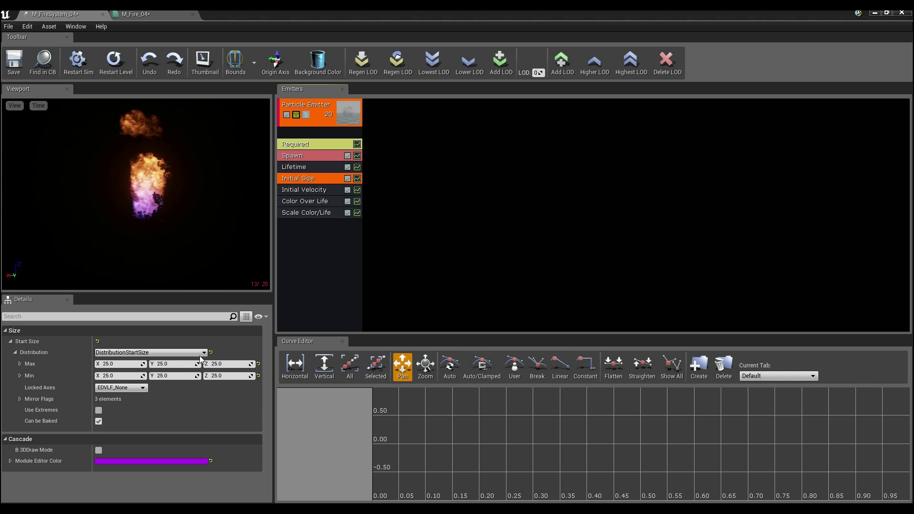
click(126, 363)
text(5)
key(Return)
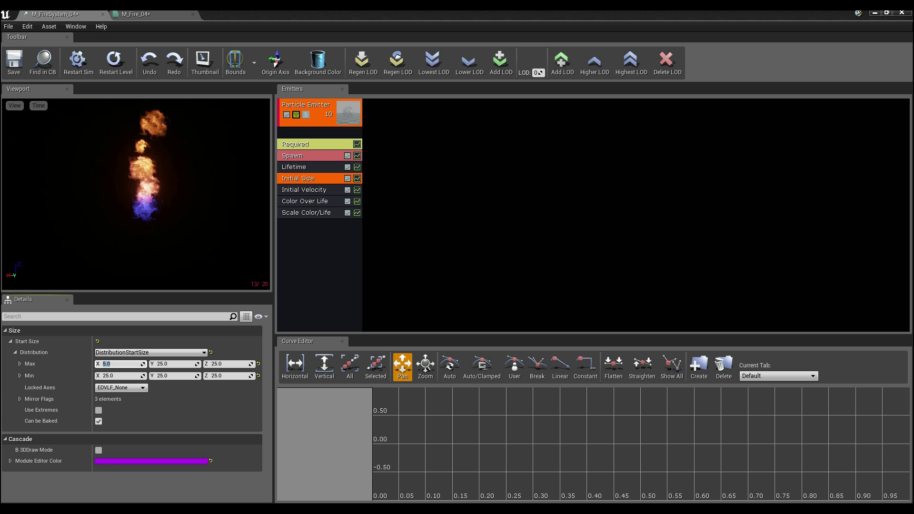
Add a Size By Life module to the particle emitter
right_click(302, 226)
mouse_move(328, 231)
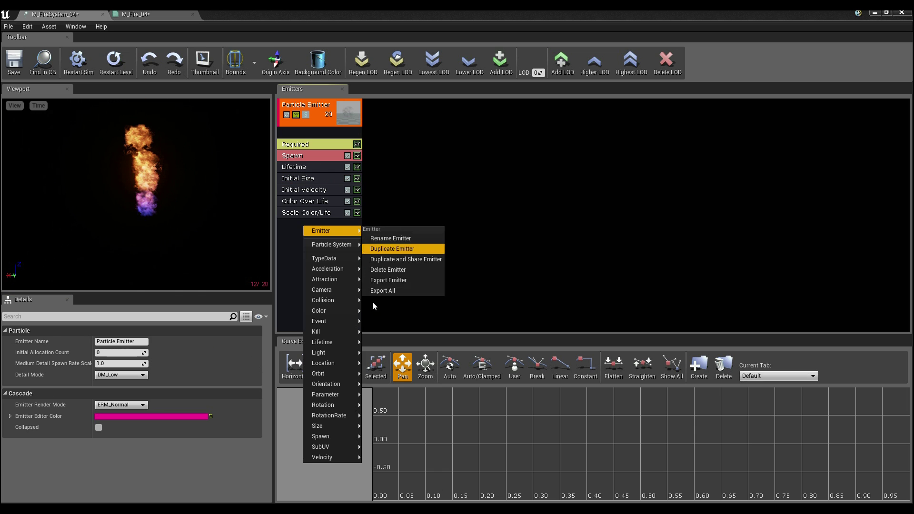
mouse_move(354, 424)
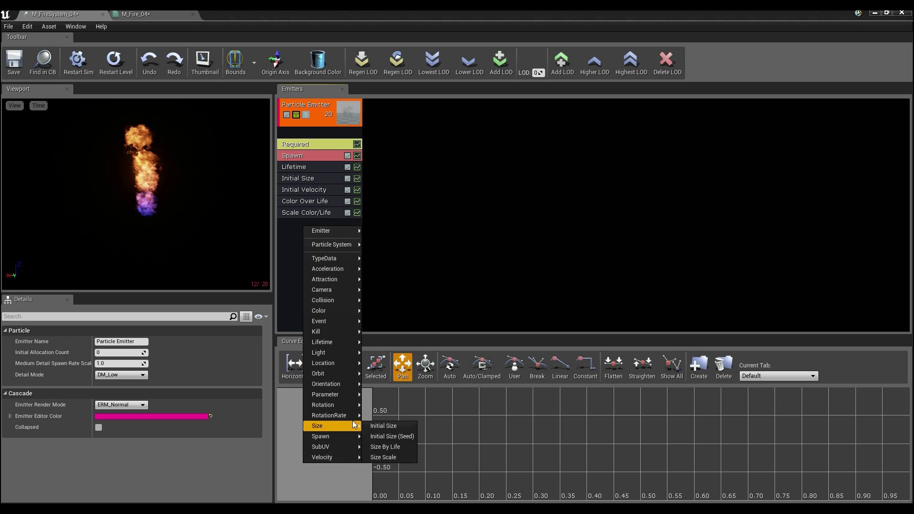
click(386, 450)
In Size By Life, set Life Multiplier point 0's Out Val to X 0, Y 0, Z 0
click(319, 224)
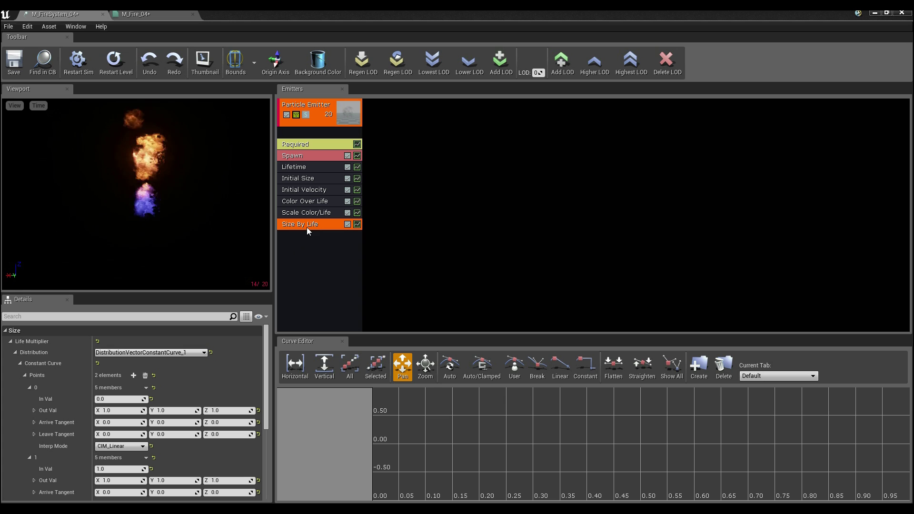
click(100, 411)
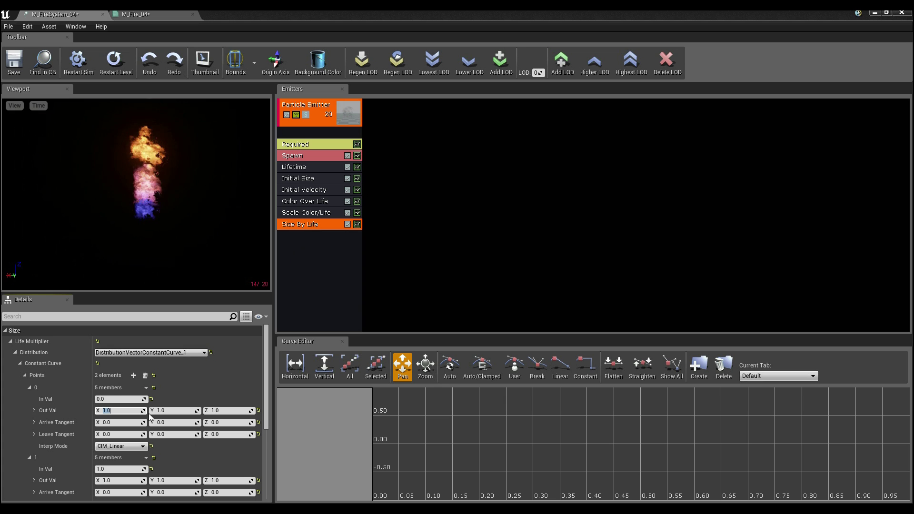
scroll(124, 418, down, 2)
text(0)
key(Return)
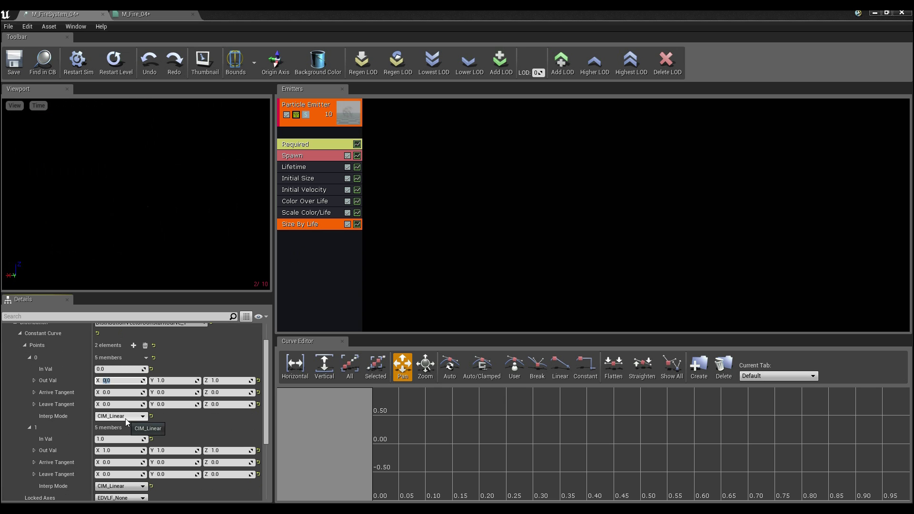
click(176, 381)
text(0)
key(Return)
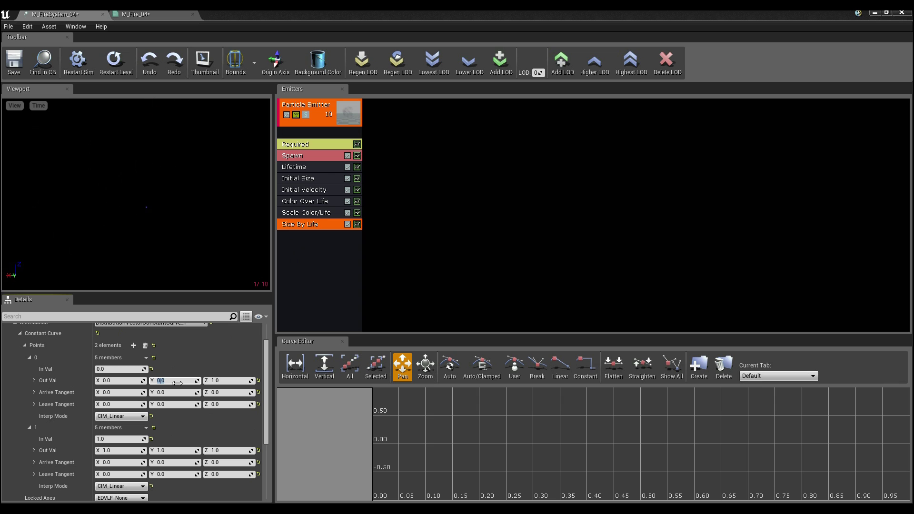
click(223, 380)
text(0)
key(Return)
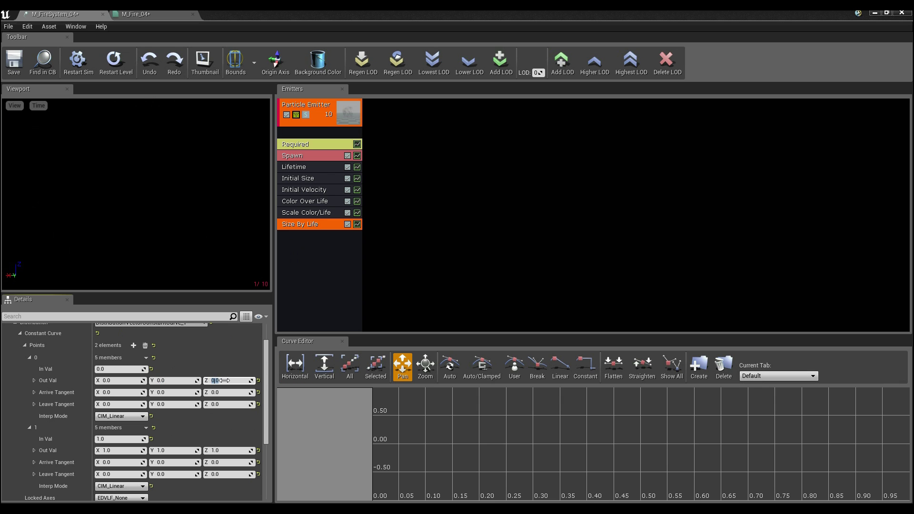
Set Life Multiplier point 1's In Val to 0.5 in Size By Life
click(122, 438)
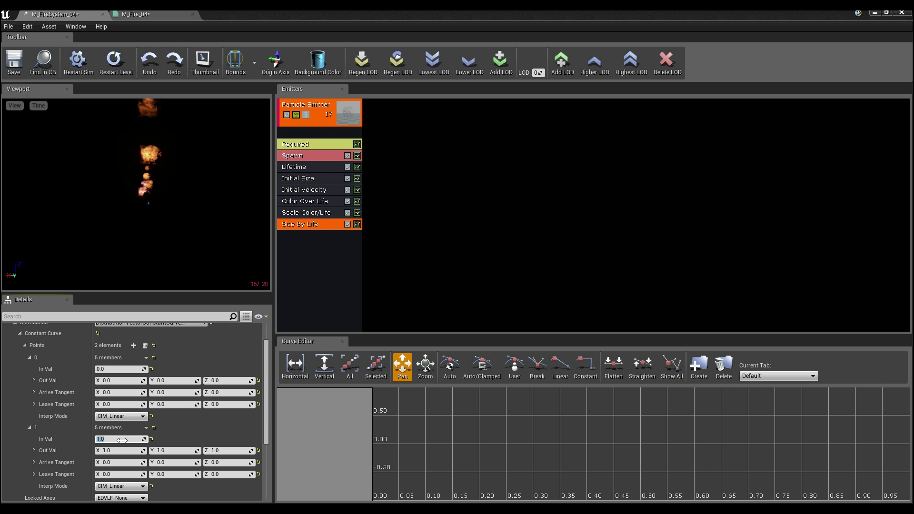
text(0.)
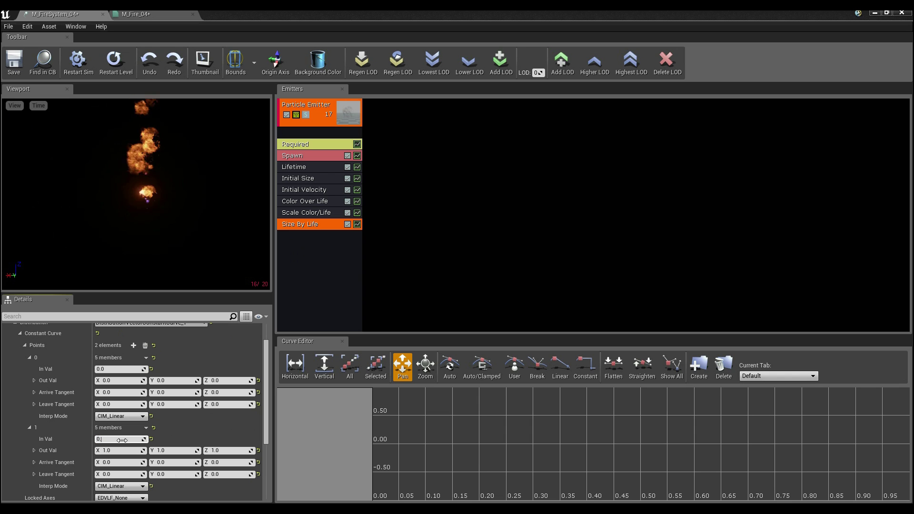
text(5)
key(Return)
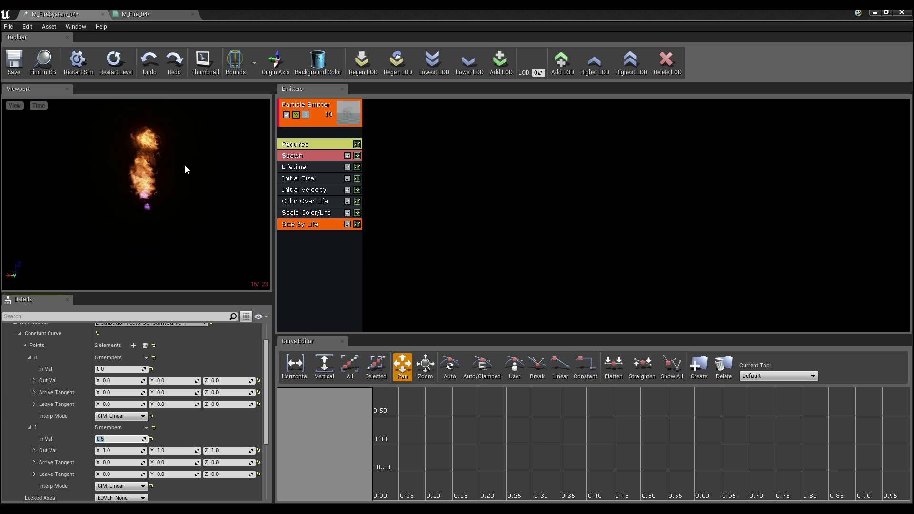
Convert the particle emitter to GPU sprites by adding GPU Sprites type data
click(361, 298)
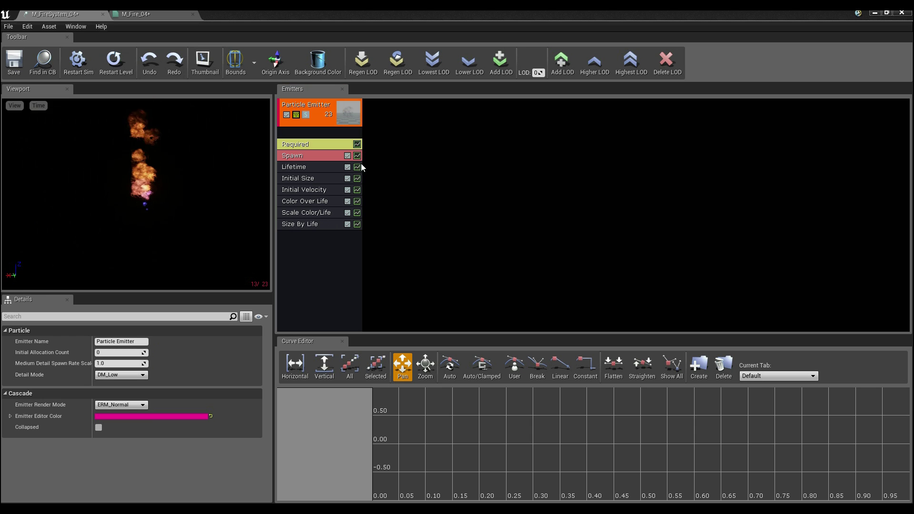
right_click(315, 258)
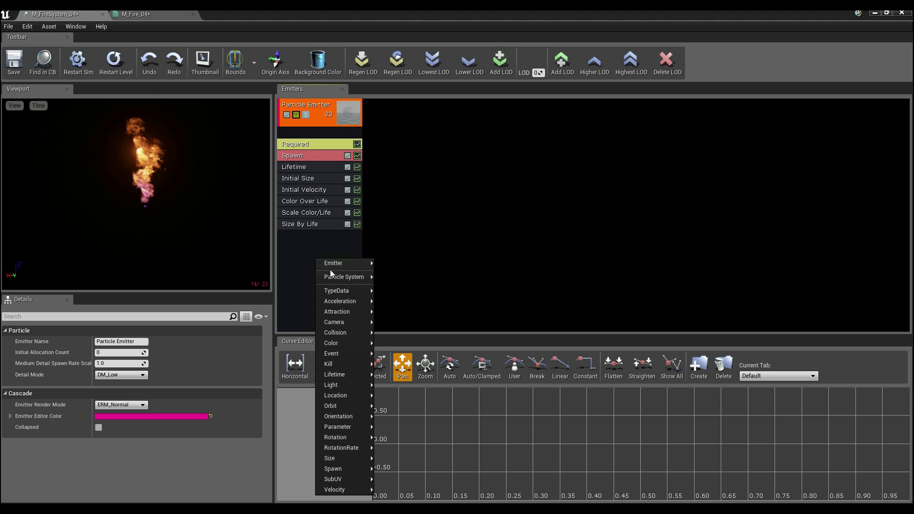
mouse_move(356, 458)
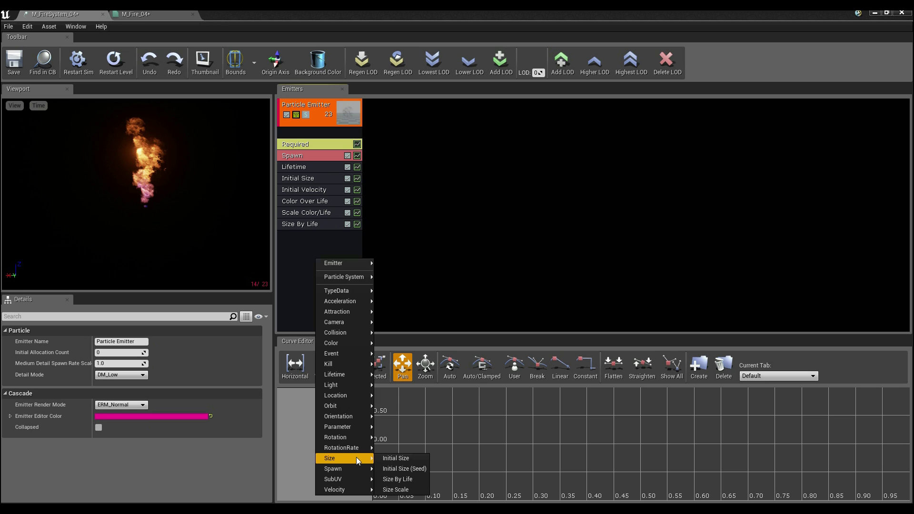
mouse_move(359, 291)
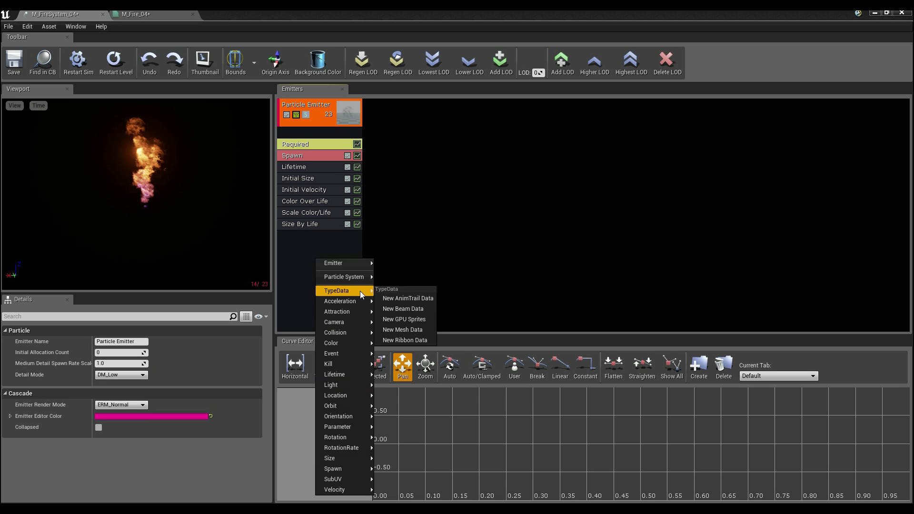
click(403, 319)
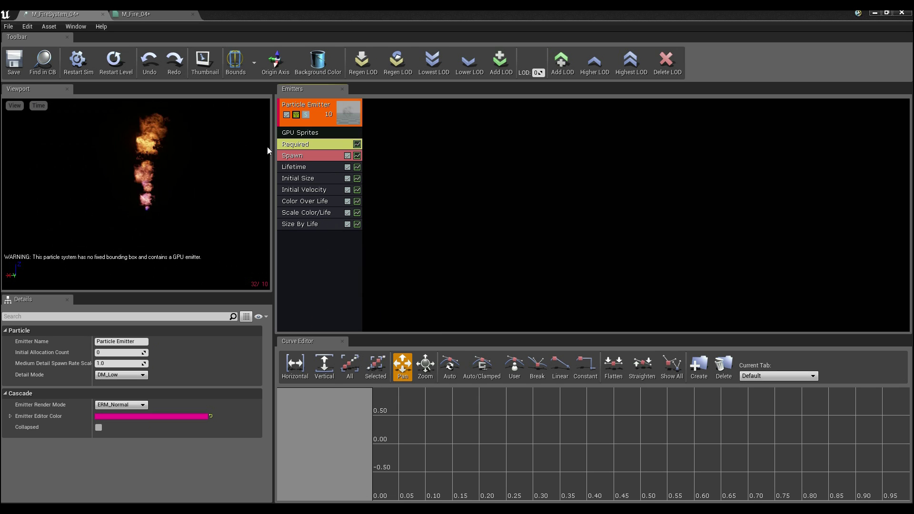
Set the Spawn module's constant rate to 300
click(299, 159)
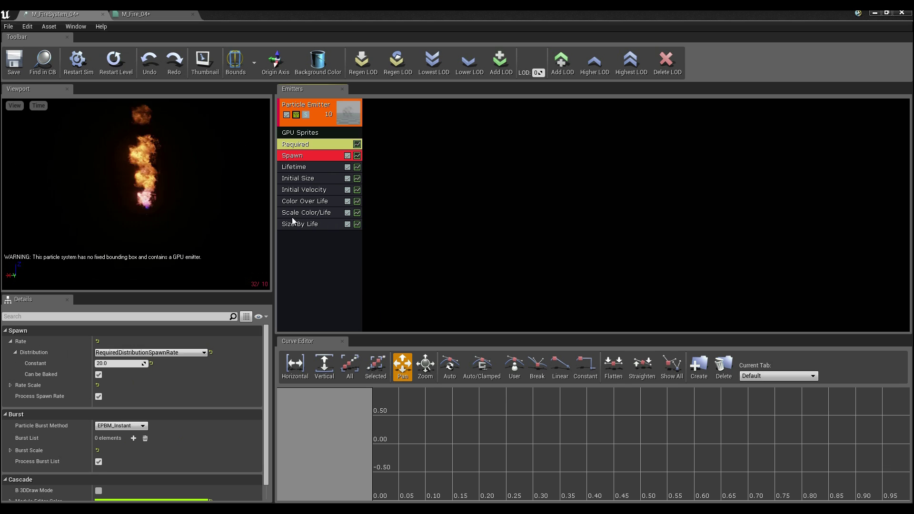
click(125, 364)
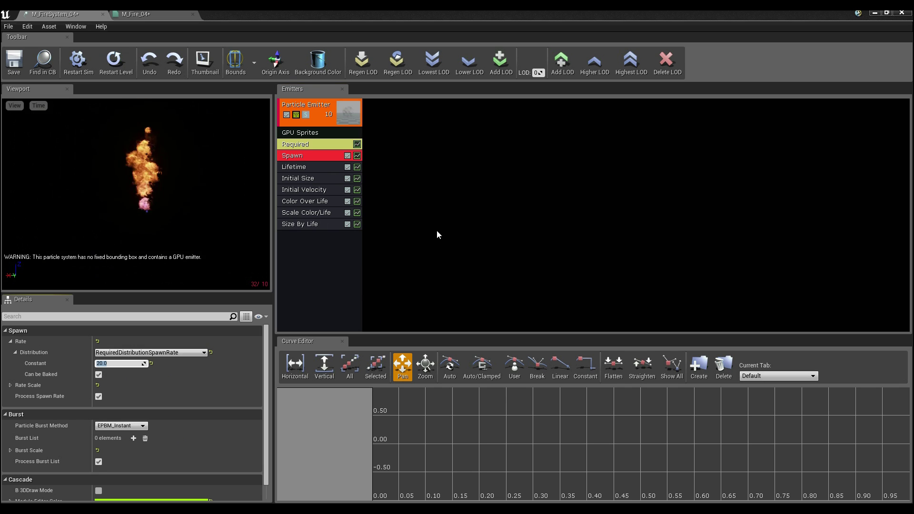
text(300)
key(Return)
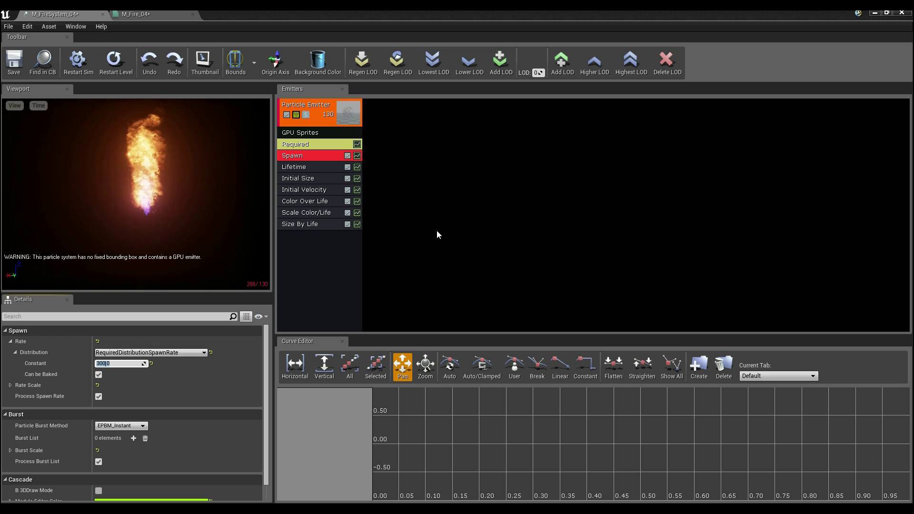
Inspect the fire in the Sanctuary level with the Content Browser closed, and move the M_FireSystem_04 emitter to test the flame
drag(172, 221, 209, 223)
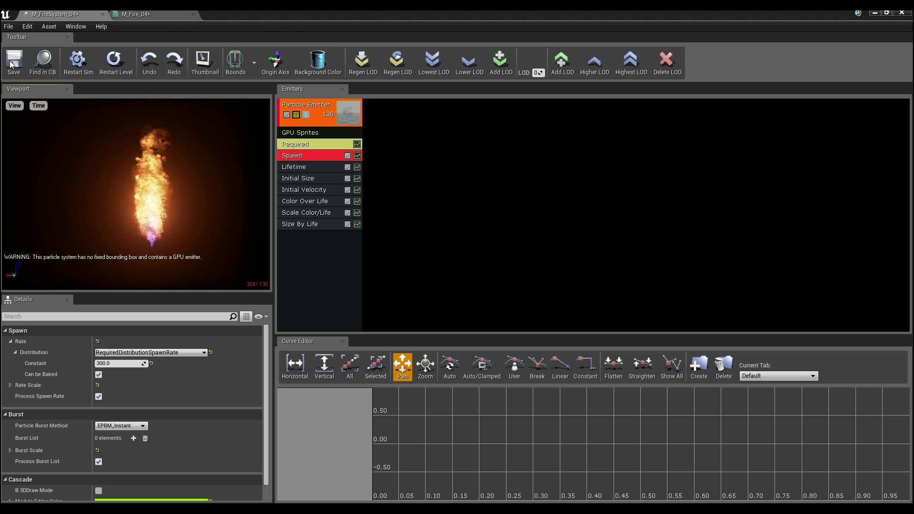
drag(418, 12, 4, 189)
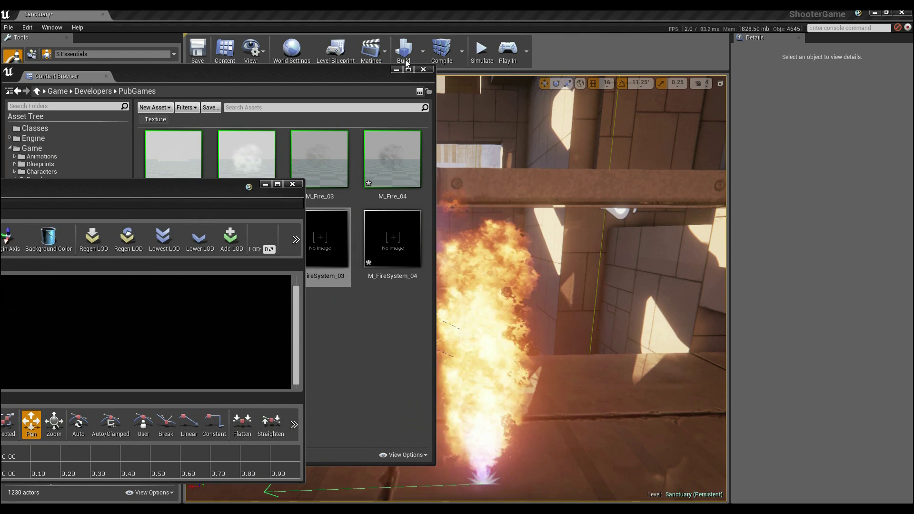
click(423, 70)
right_drag(483, 293, 515, 301)
key(g)
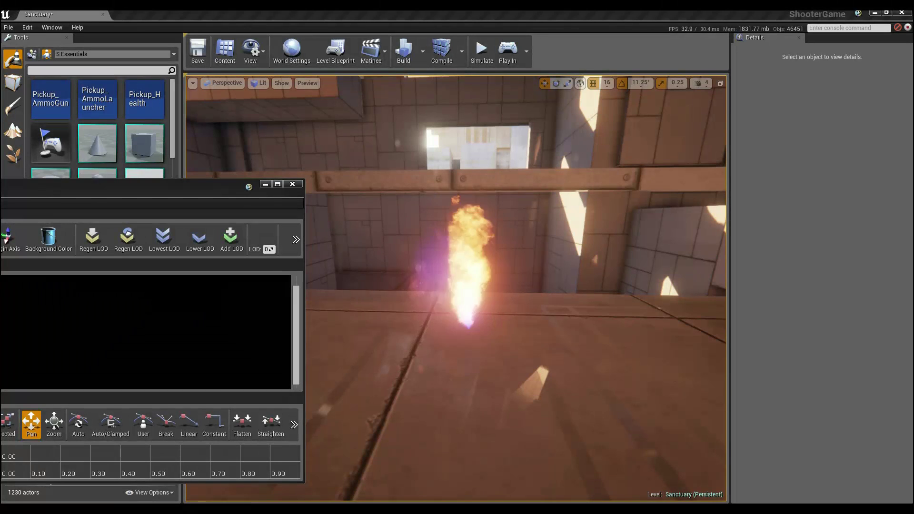
mouse_move(468, 291)
right_down()
mouse_move(488, 295)
mouse_move(476, 306)
right_up()
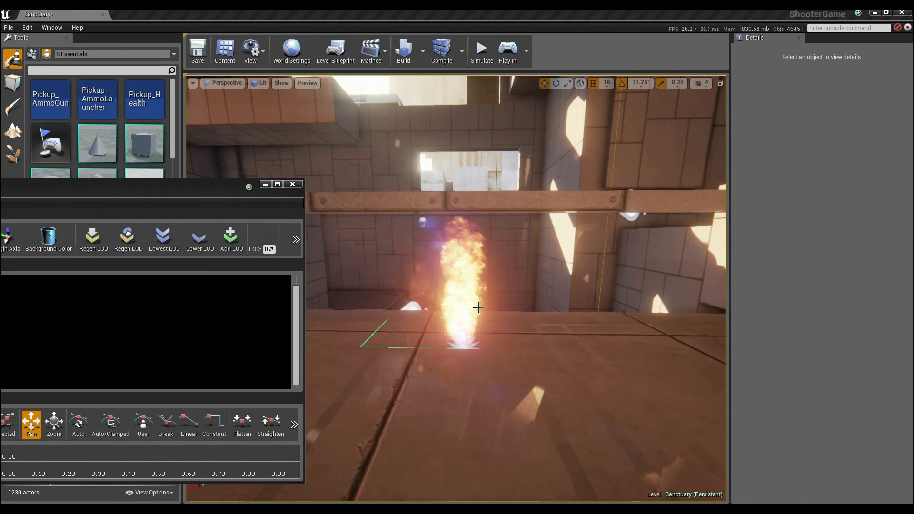
click(468, 342)
drag(471, 342, 503, 327)
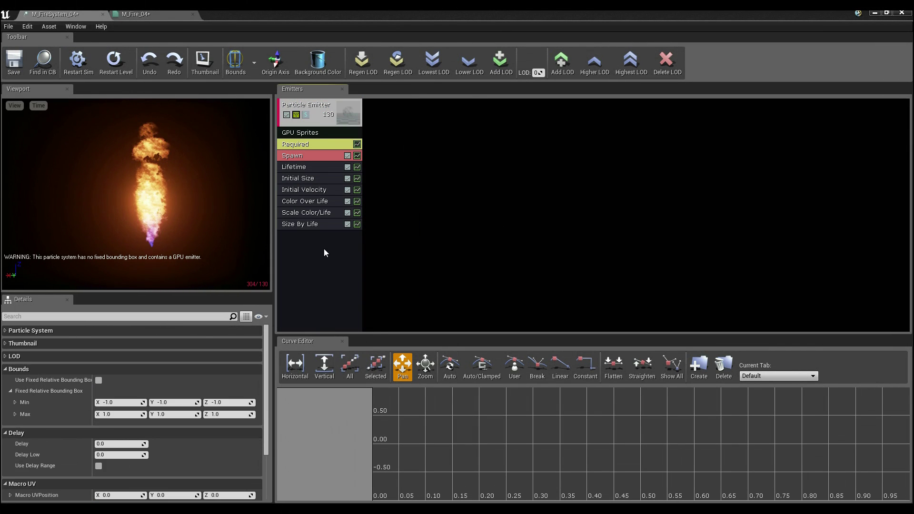
Add a Spawn PerUnit module to the particle emitter and show its settings
right_click(324, 248)
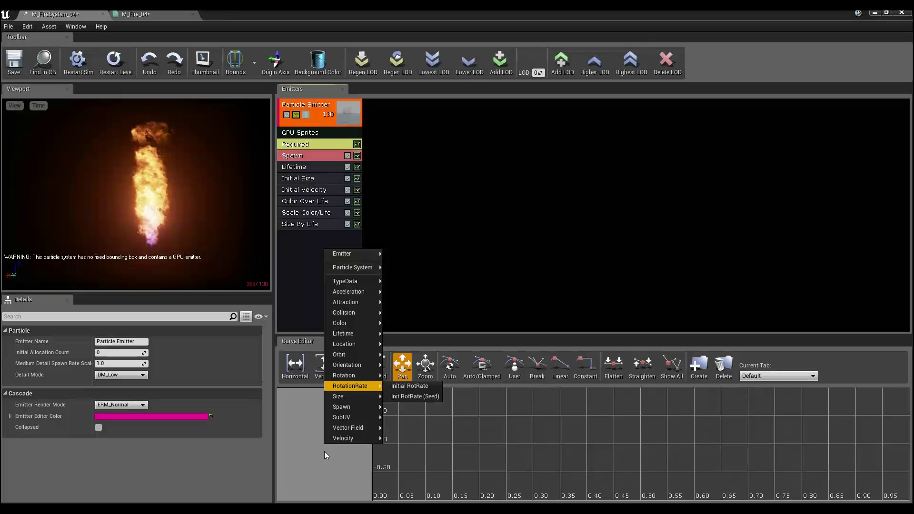
mouse_move(336, 408)
click(414, 411)
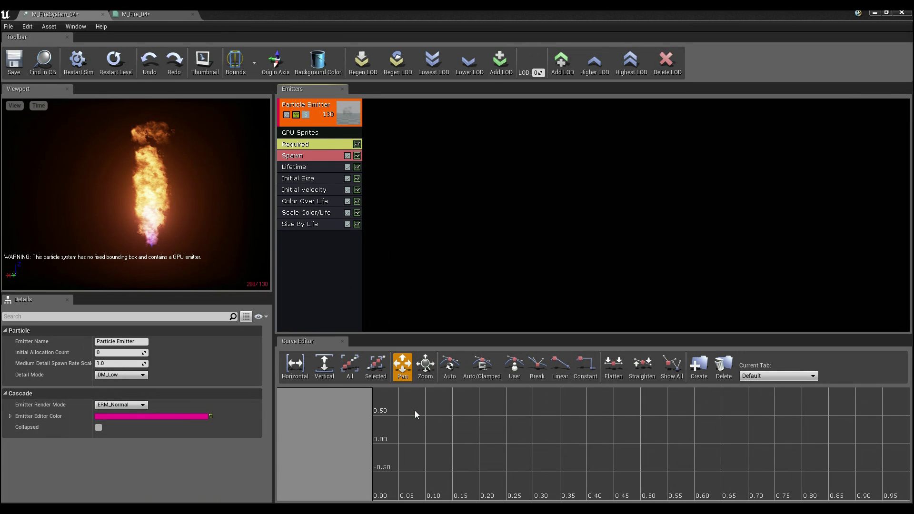
click(304, 235)
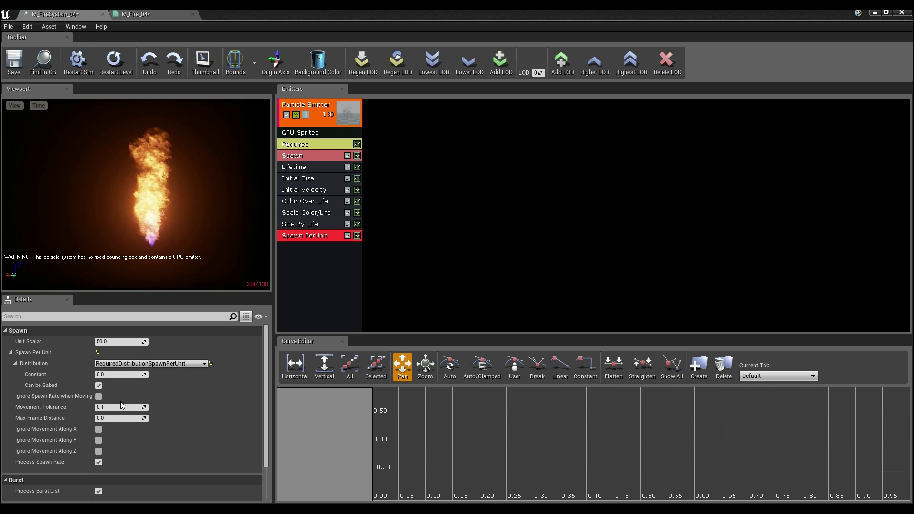
Set the Spawn Per Unit constant to 50 and test the flame's trail by moving the emitter around the level
click(108, 375)
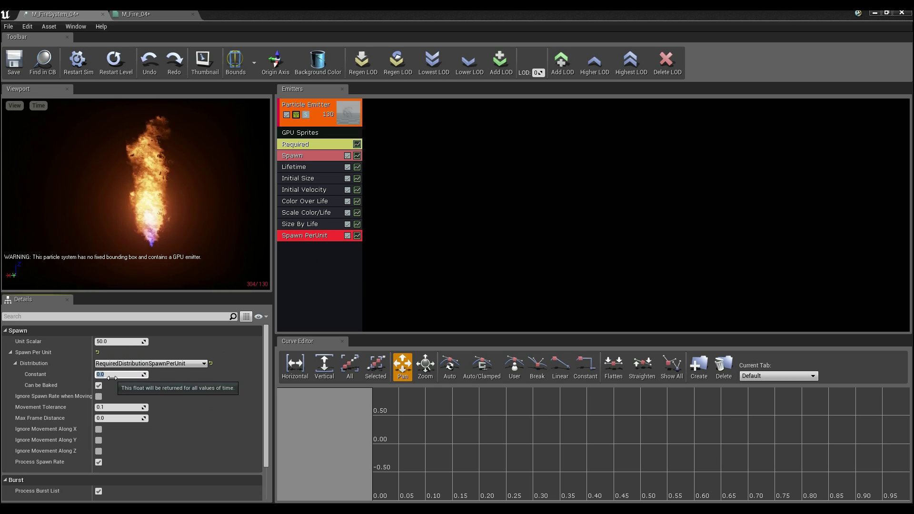
text(50)
key(Return)
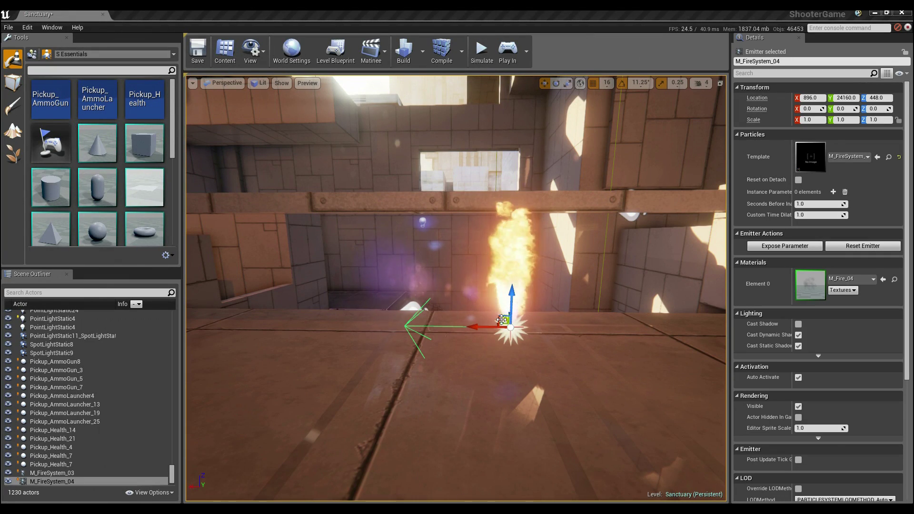
drag(503, 320, 459, 289)
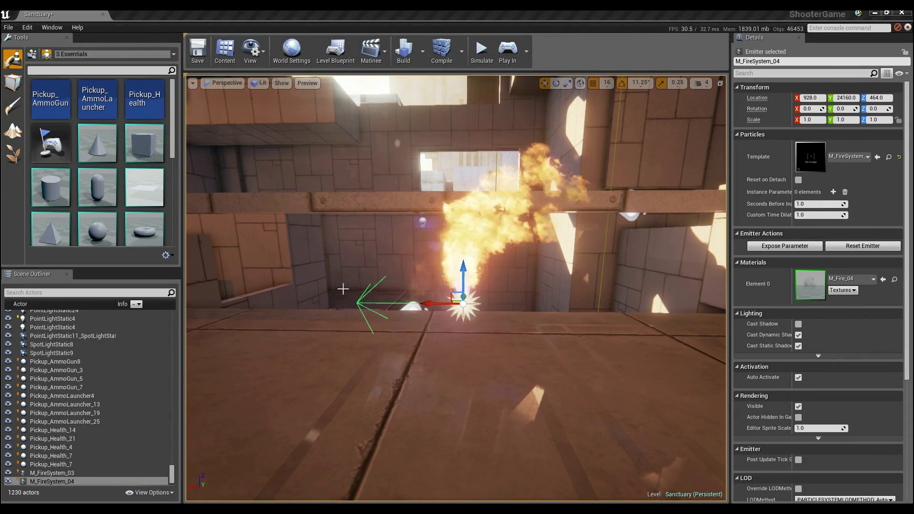
In the M_Fire_04 material, place a Depth Fade node between the final Texture Sample and the material output node
drag(0, 181, 477, 12)
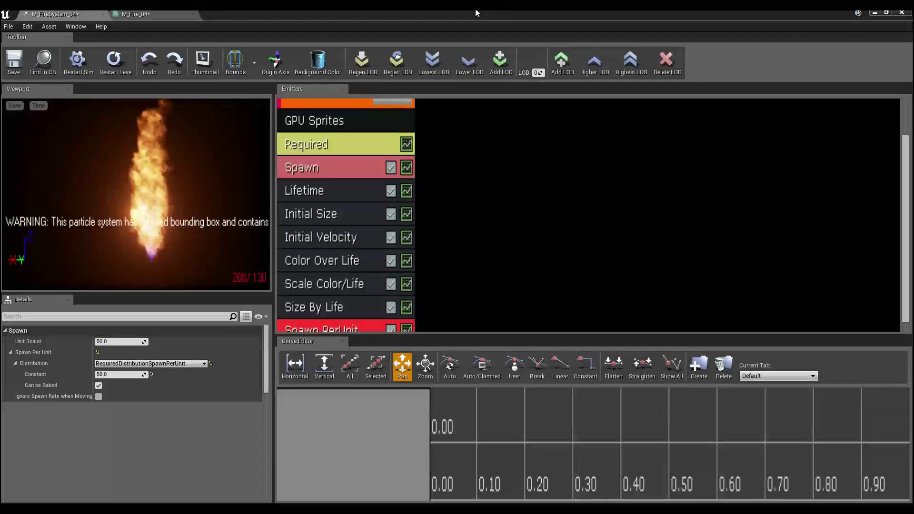
click(136, 13)
right_drag(451, 227, 534, 178)
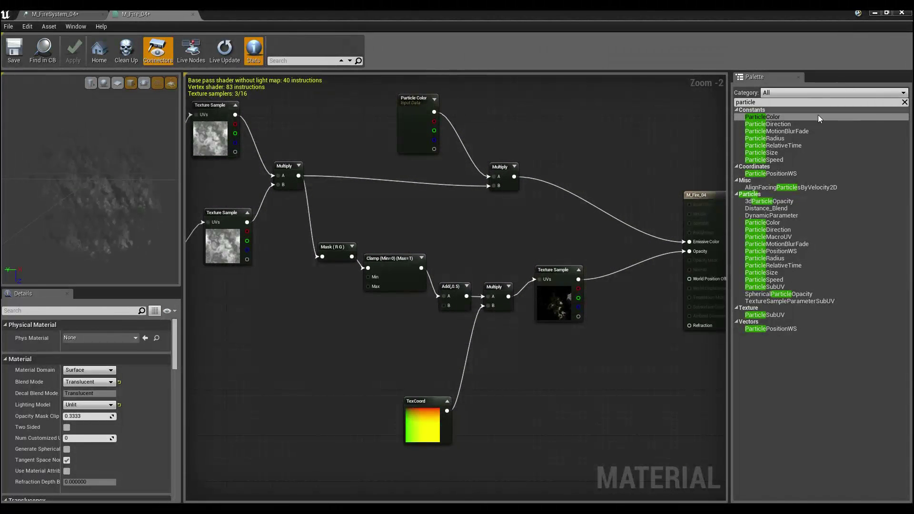
text(depth)
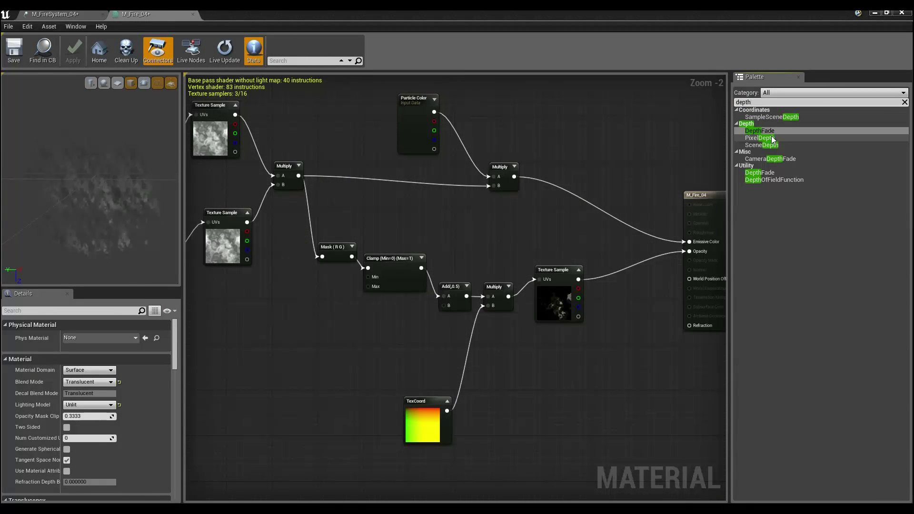
drag(626, 256, 625, 256)
scroll(509, 284, up, 2)
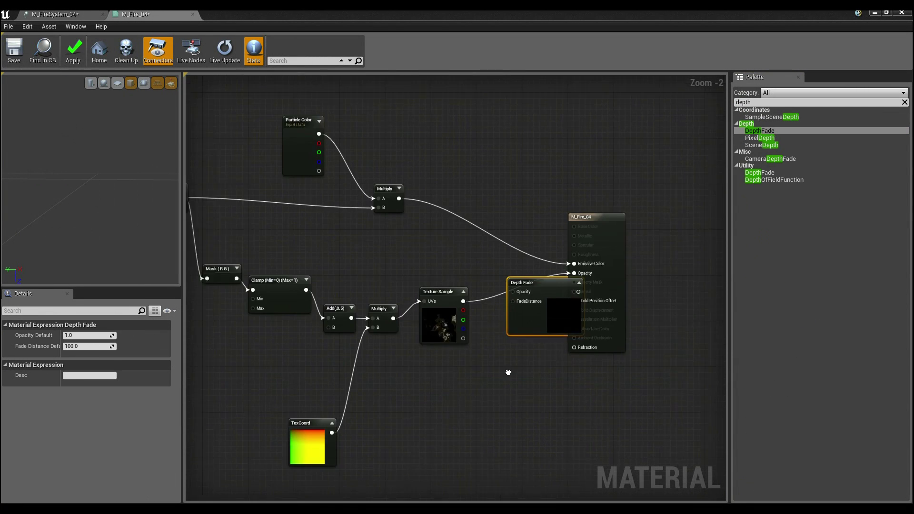
drag(592, 191, 664, 204)
click(495, 291)
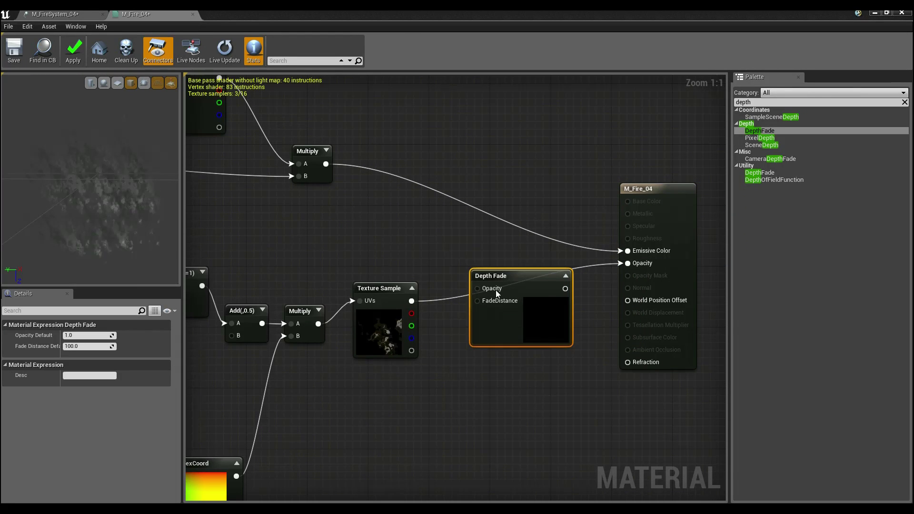
Connect the Texture Sample to Depth Fade's Opacity input and the Depth Fade output to the material's Opacity
click(453, 365)
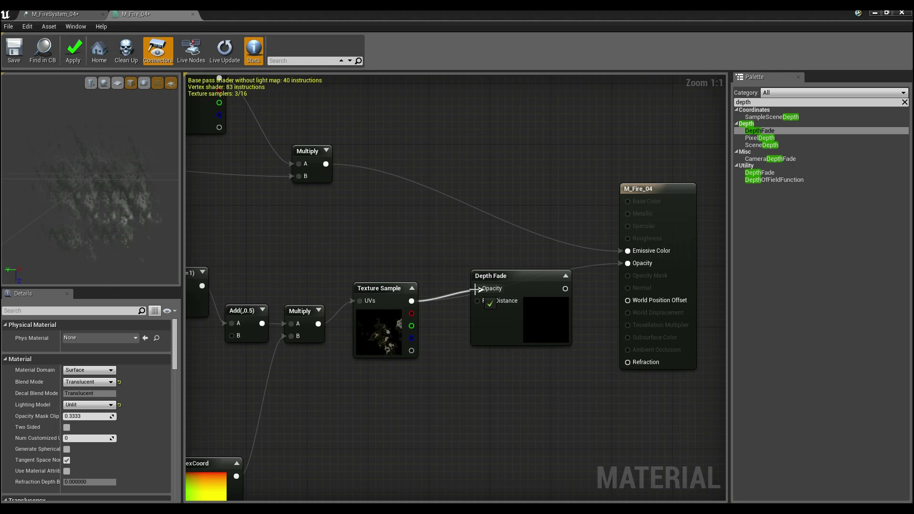
drag(475, 288, 476, 289)
drag(563, 292, 627, 263)
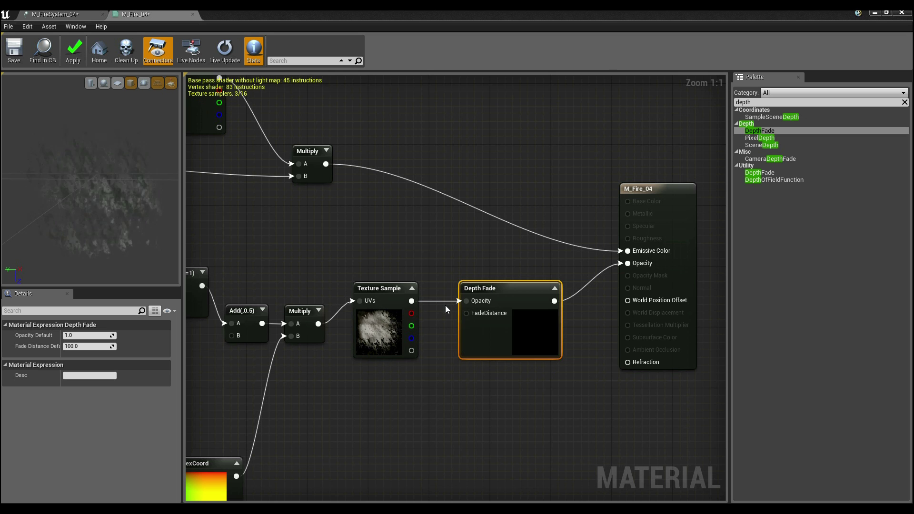
click(445, 418)
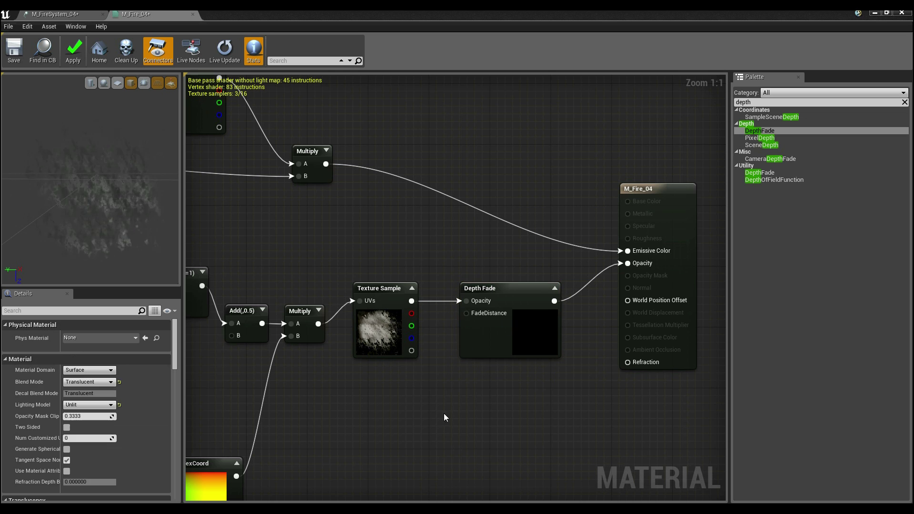
Raise the fire emitter to Z 480 in the level and apply the M_Fire_04 material changes
drag(331, 12, 2, 115)
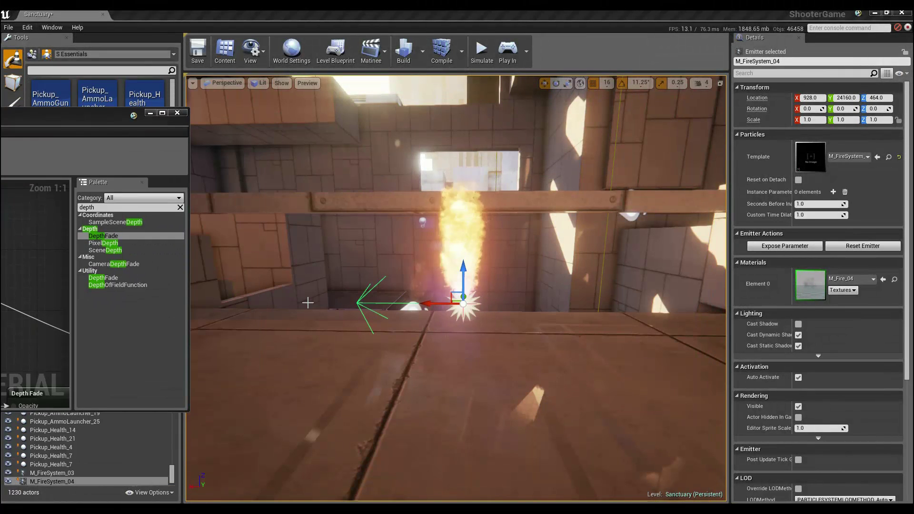
drag(462, 274, 461, 253)
drag(72, 114, 635, 150)
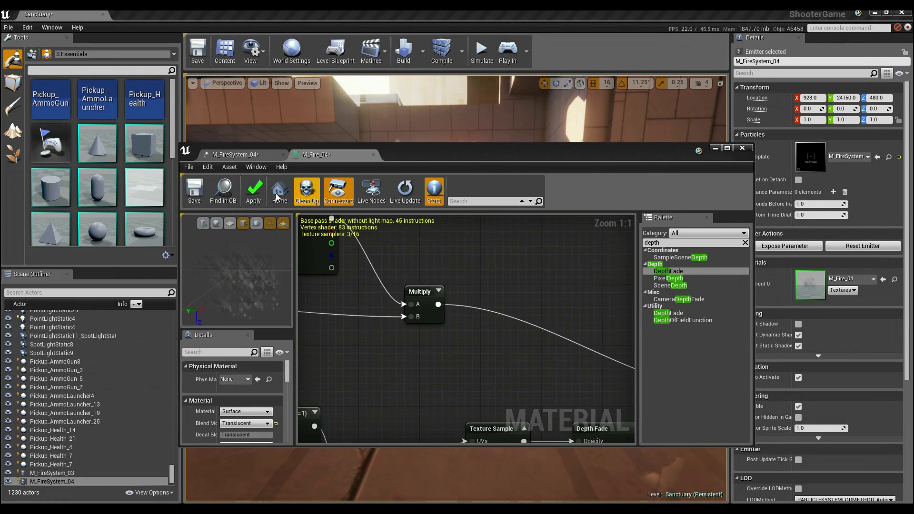
click(257, 192)
drag(461, 155, 0, 141)
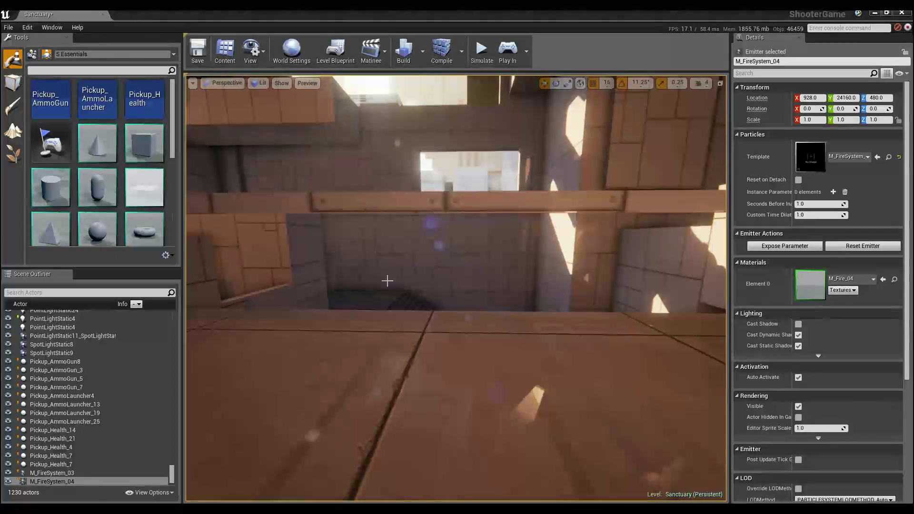
Lower the M_FireSystem_04 emitter into the floor to check the depth fade, and bring it back up to Z 448
right_drag(402, 292, 408, 296)
mouse_move(461, 231)
right_down()
mouse_move(461, 205)
mouse_move(436, 226)
mouse_move(461, 230)
right_up()
key(g)
key(g)
drag(461, 231, 453, 363)
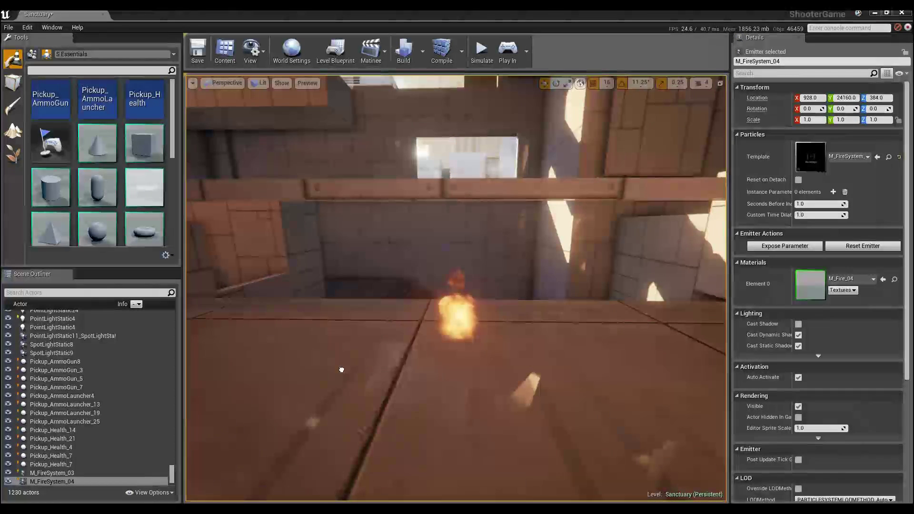
drag(543, 271, 458, 275)
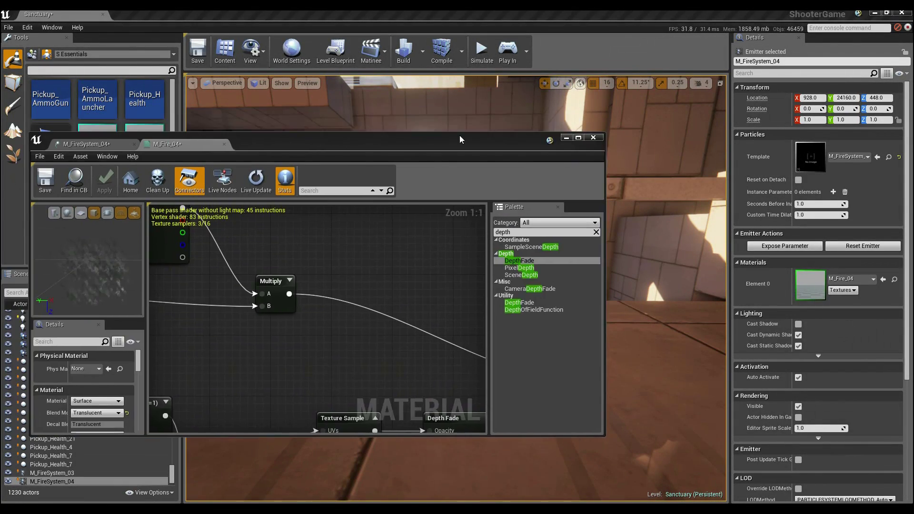
In the M_Fire_04 material, make room between the Texture Sample and Depth Fade nodes and place a Multiply node there
double_click(458, 135)
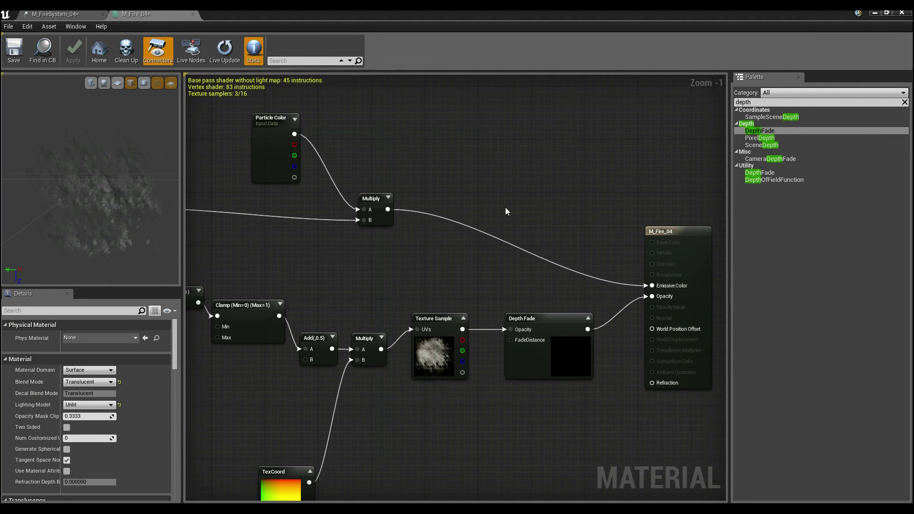
right_drag(482, 219, 464, 199)
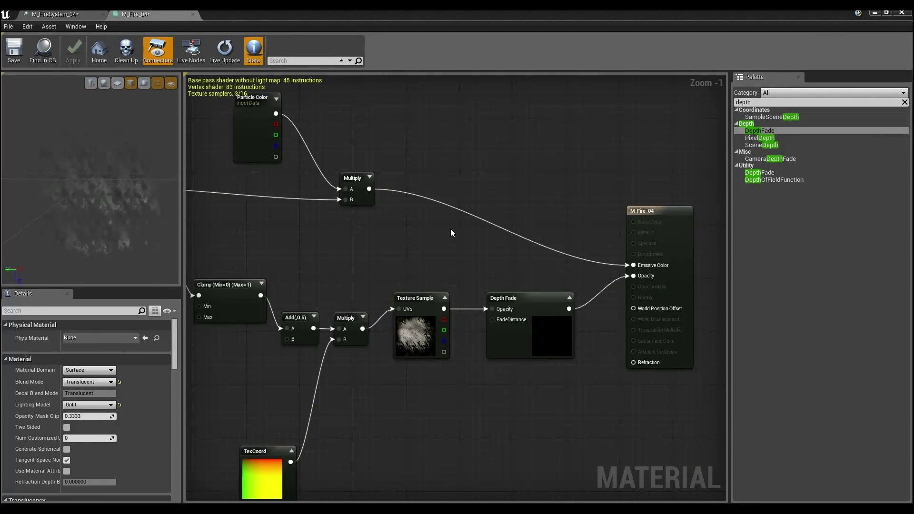
drag(427, 297, 421, 305)
click(543, 296)
drag(550, 309, 584, 301)
click(425, 261)
click(453, 289)
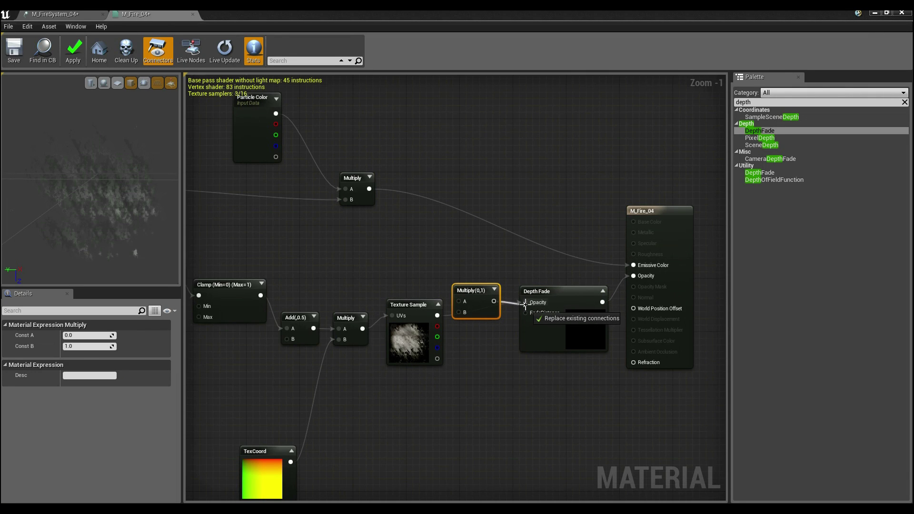
Multiply the Texture Sample output by Particle Color's alpha, feed the result into Depth Fade's Opacity, and apply the material changes
drag(525, 303, 525, 303)
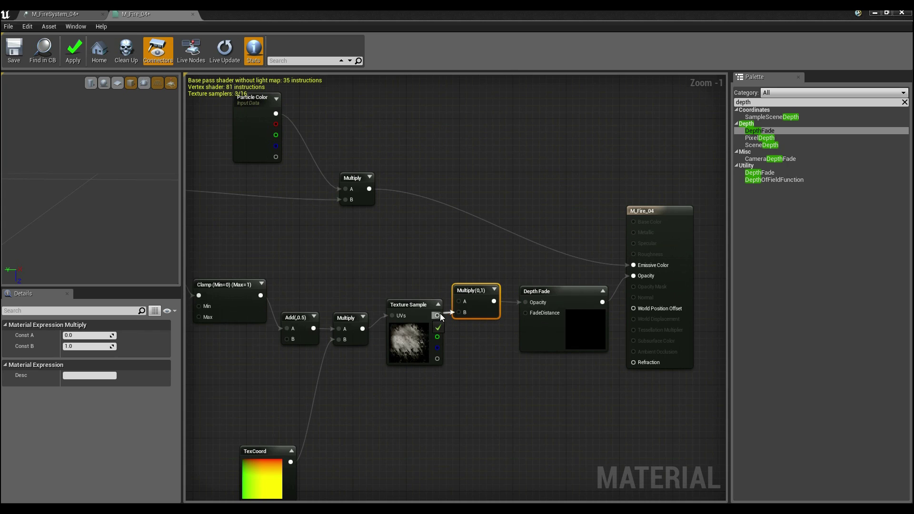
drag(441, 318, 437, 316)
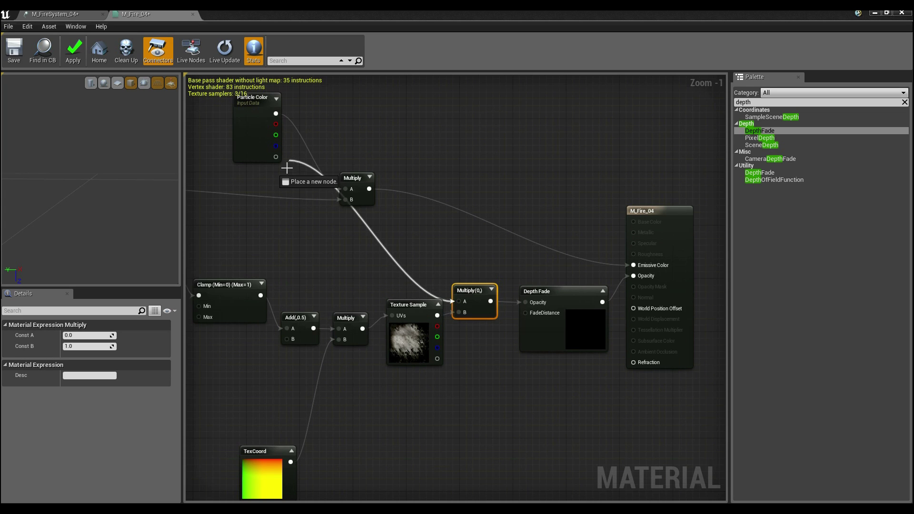
drag(276, 161, 275, 157)
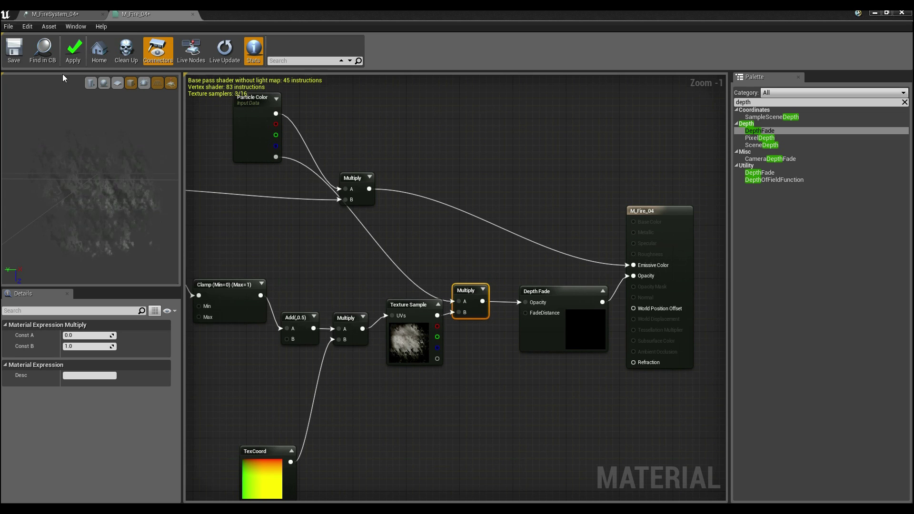
click(78, 61)
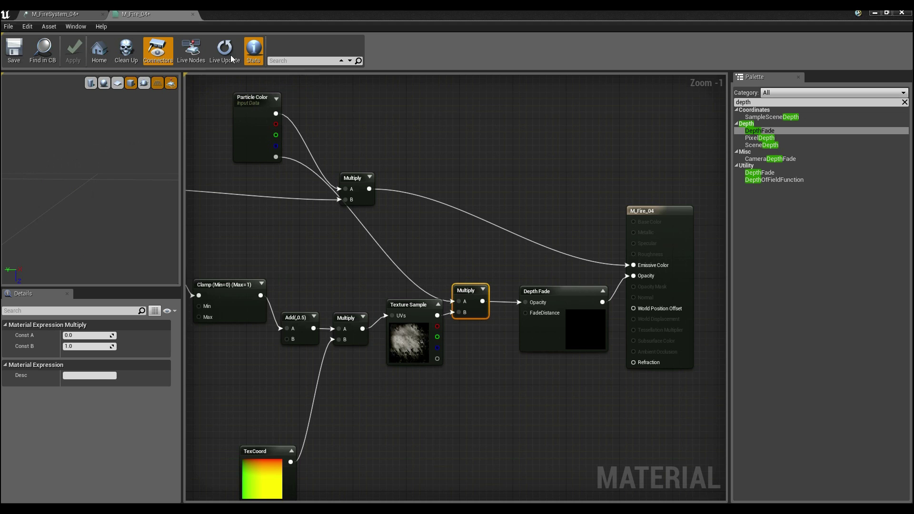
In M_FireSystem_04, examine the alpha scale of Scale Color/Life and the alpha curve points of Color Over Life
click(34, 13)
drag(414, 13, 363, 10)
click(312, 212)
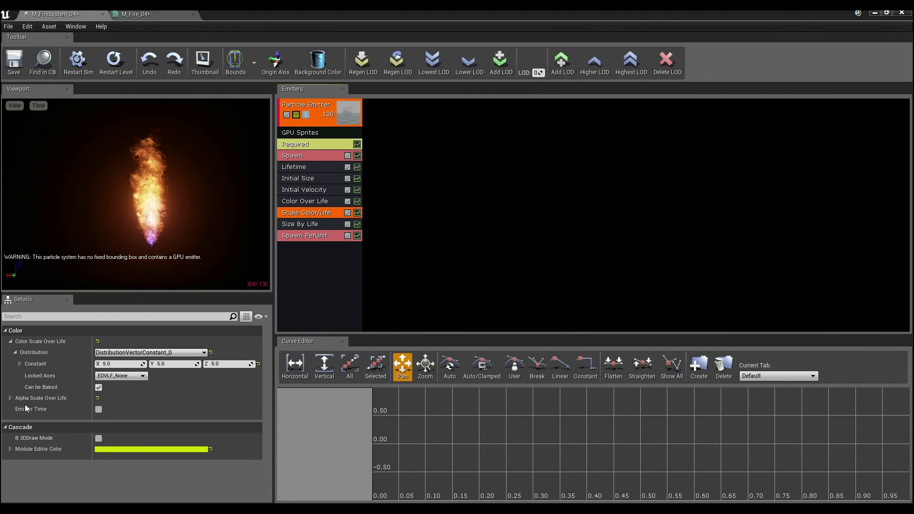
click(10, 399)
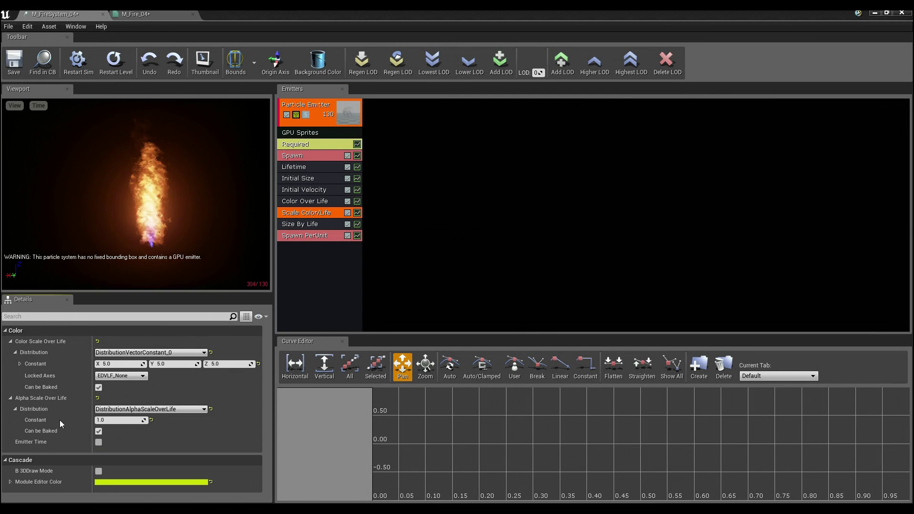
click(312, 201)
click(15, 352)
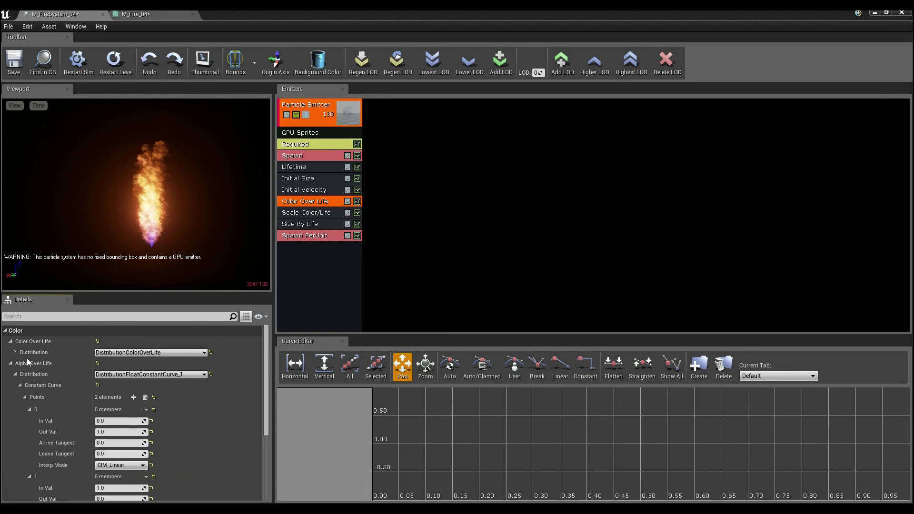
click(122, 421)
scroll(122, 424, down, 3)
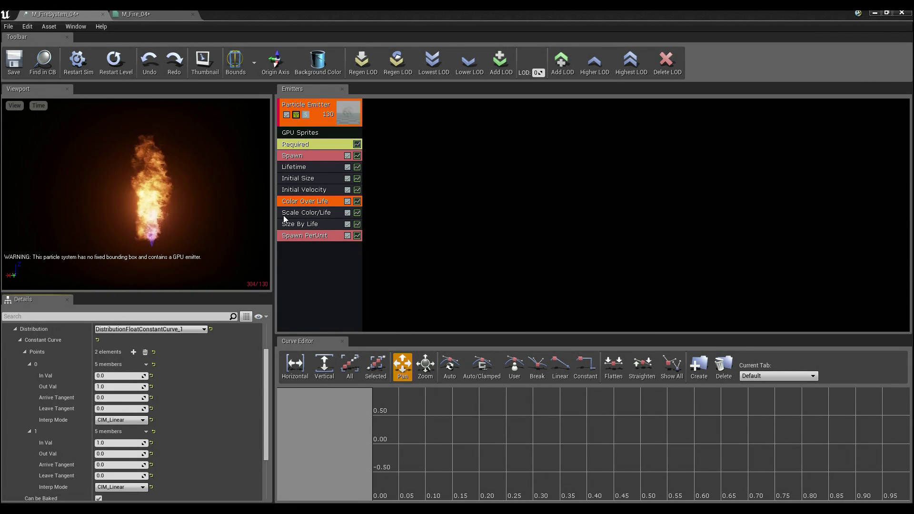
Search the whole Game content folder for "flare" and select the m_flare_03 material
drag(350, 15, 464, 148)
click(219, 52)
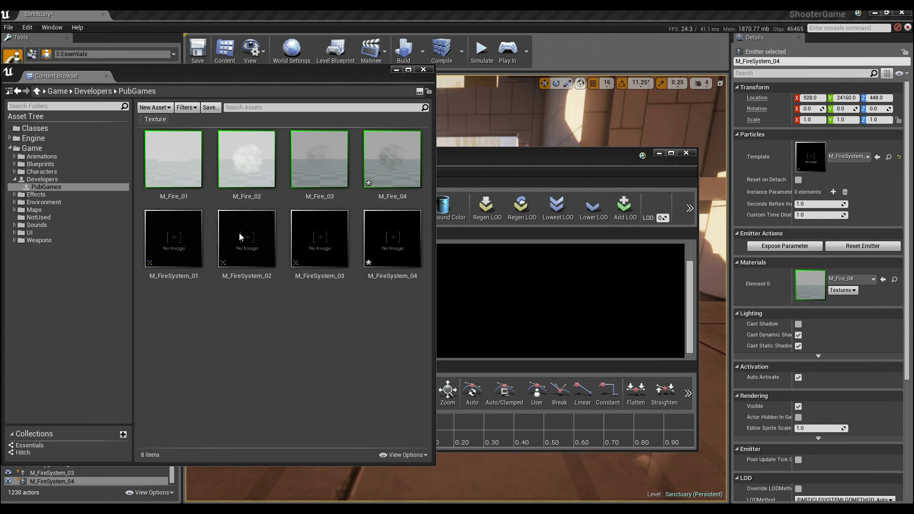
click(317, 108)
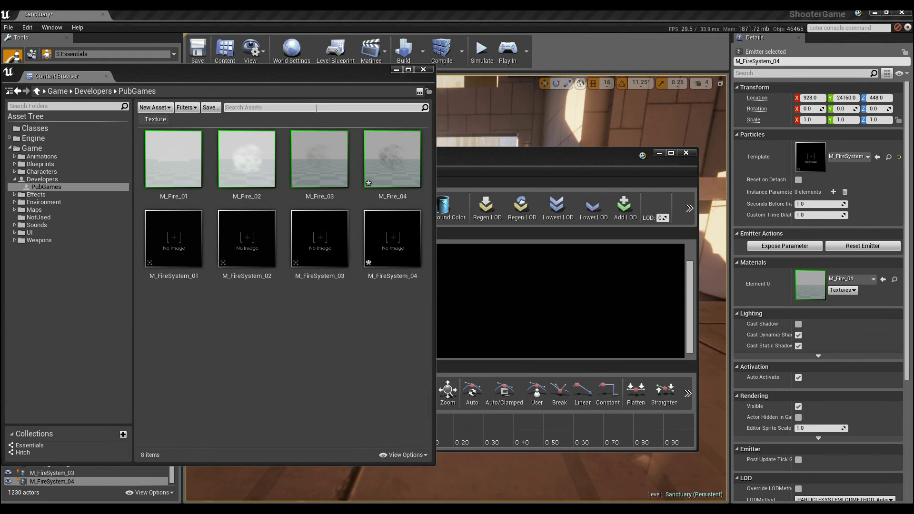
text(flare)
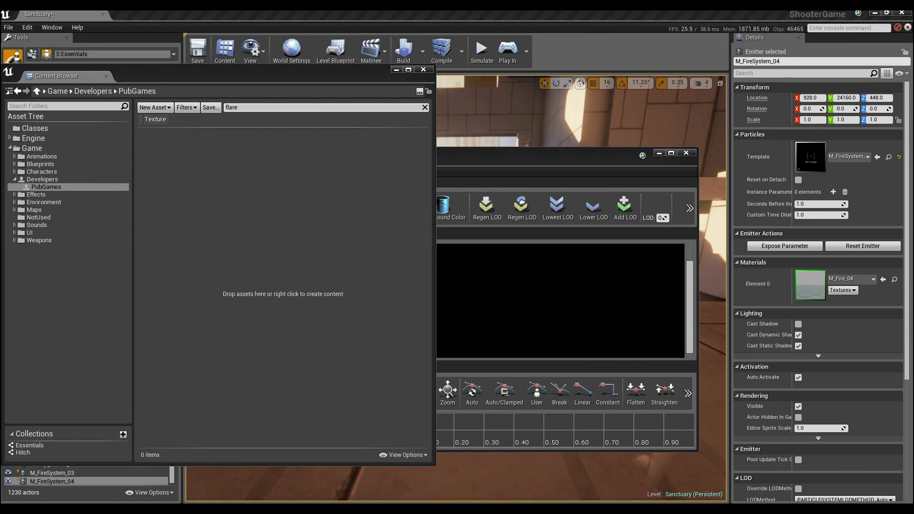
click(56, 149)
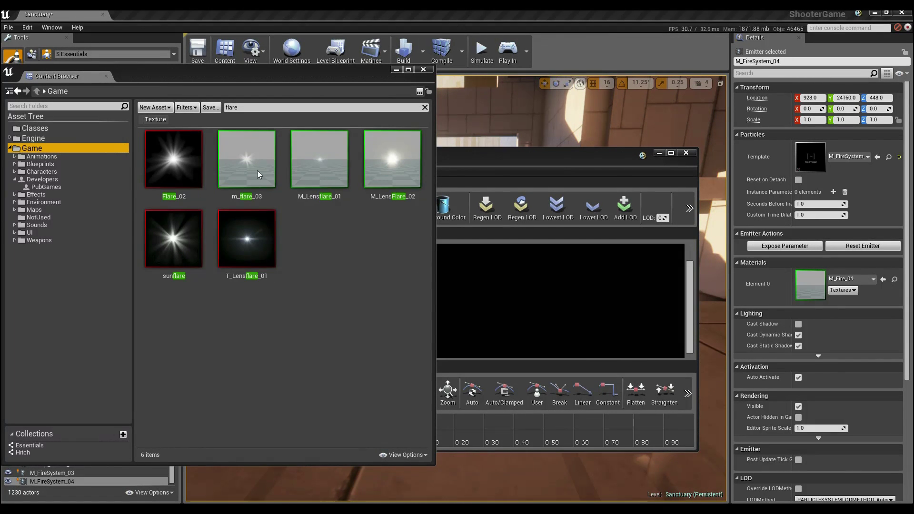
click(347, 294)
mouse_move(398, 167)
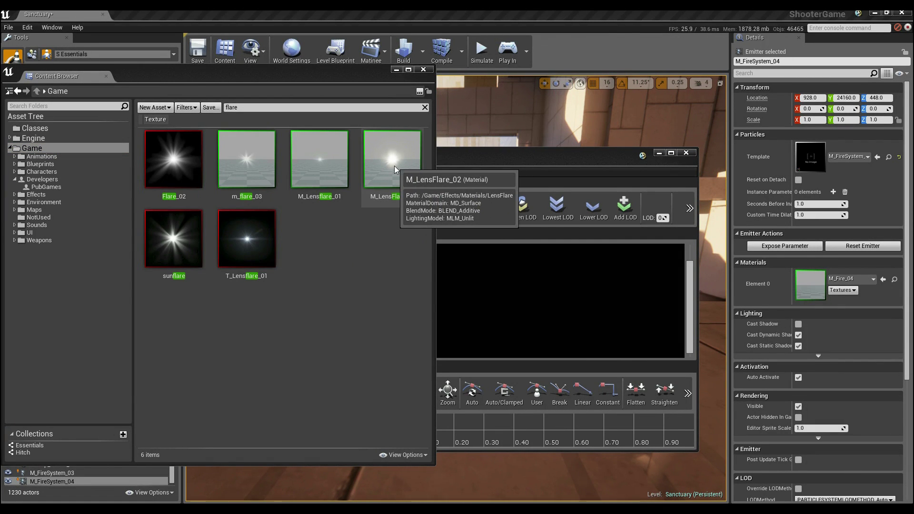
click(218, 157)
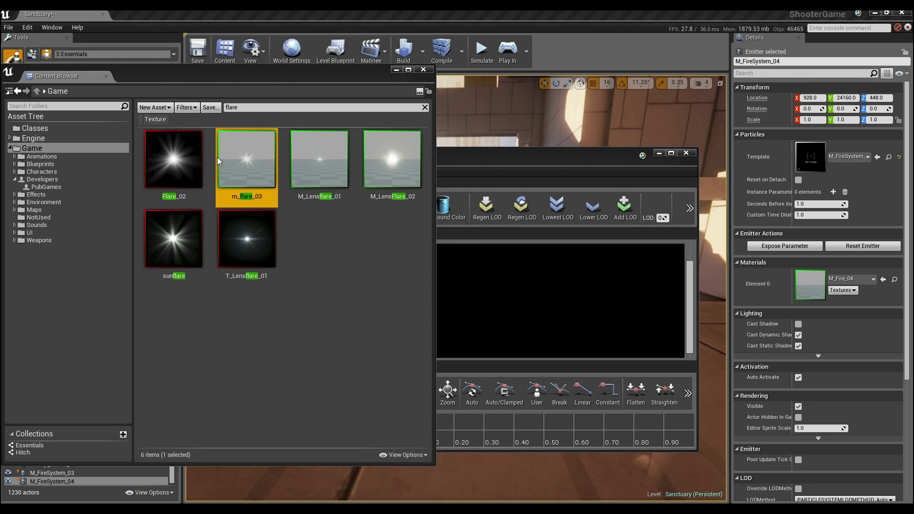
Add a second sprite emitter to M_FireSystem_04 using the selected m_flare_03 material and solo it
drag(484, 164, 459, 11)
click(389, 135)
right_click(388, 134)
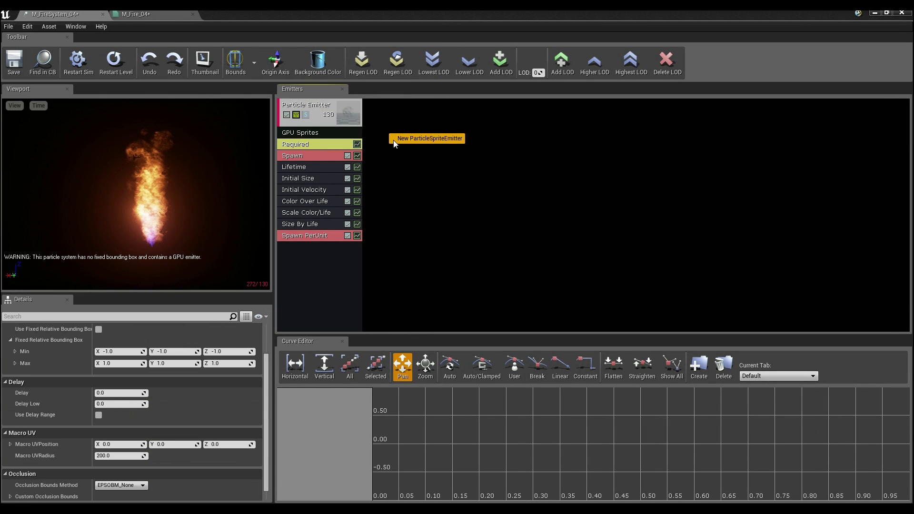
click(393, 139)
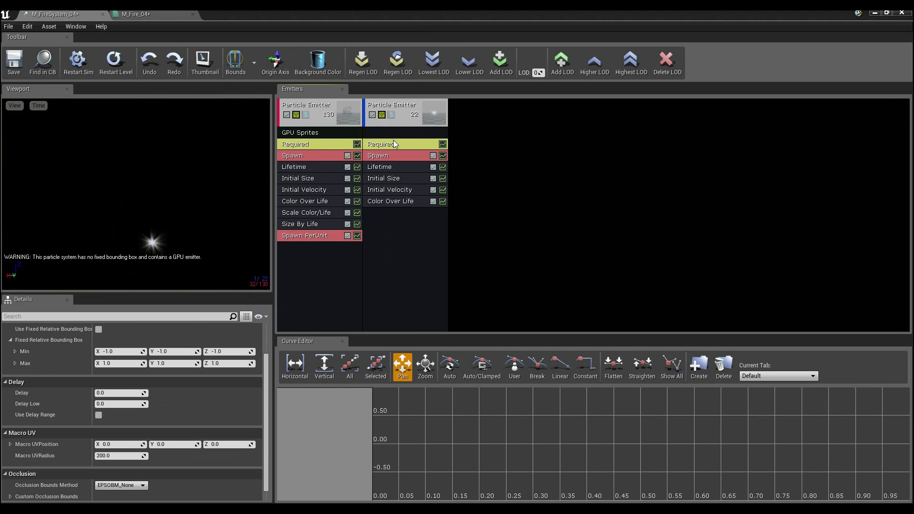
click(392, 115)
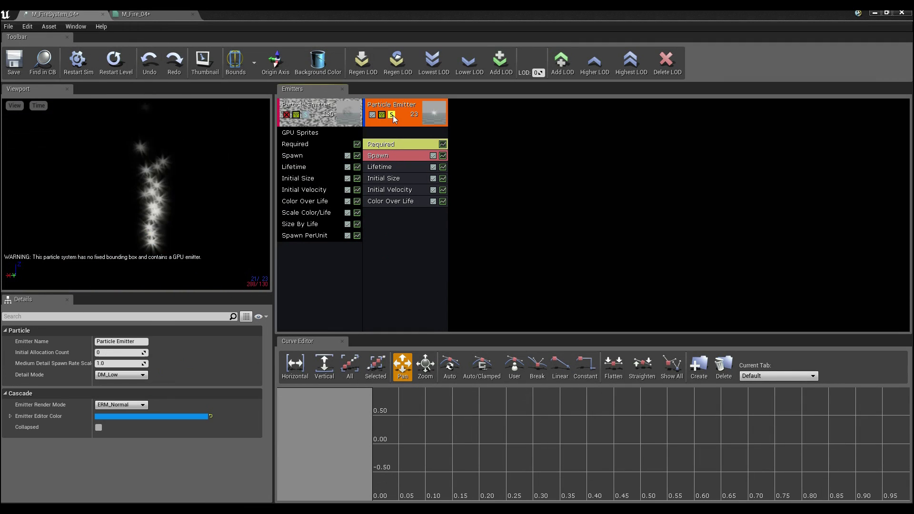
Set the new flare emitter's Initial Size to Max X 1 and Min X 3
click(397, 167)
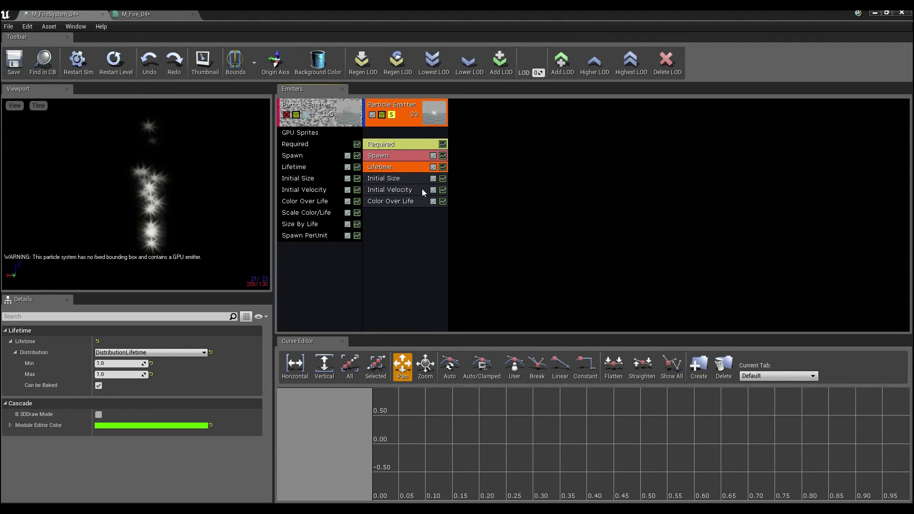
click(388, 178)
click(129, 363)
text(1)
key(Return)
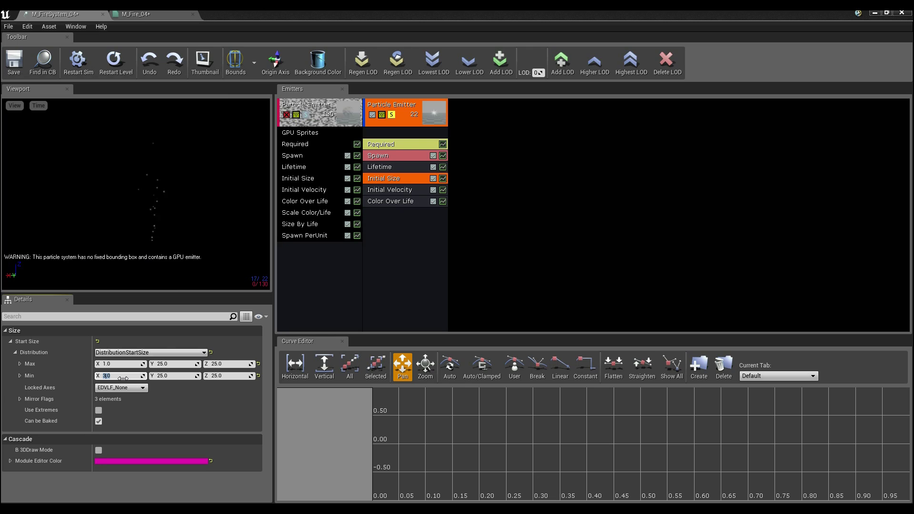
click(435, 252)
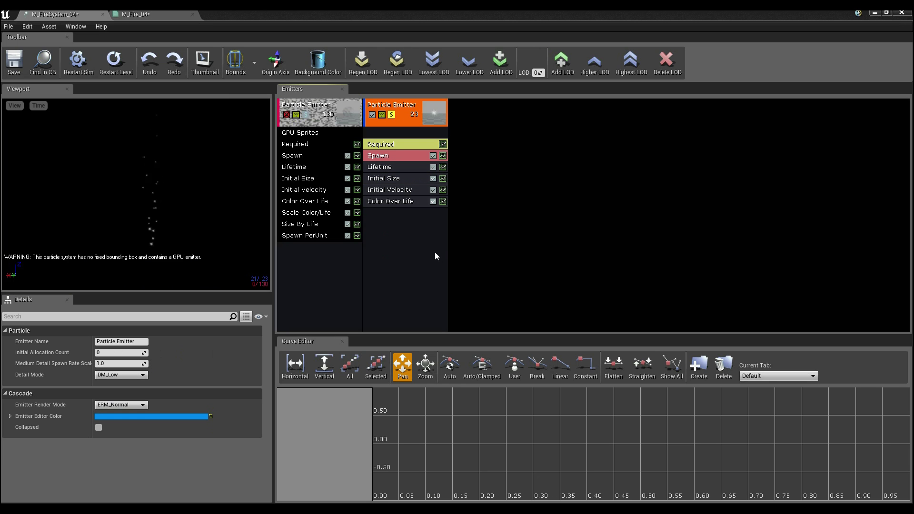
In the flare emitter's Color Over Life, set the first point's Out Val to X 20 and Y 5
click(397, 202)
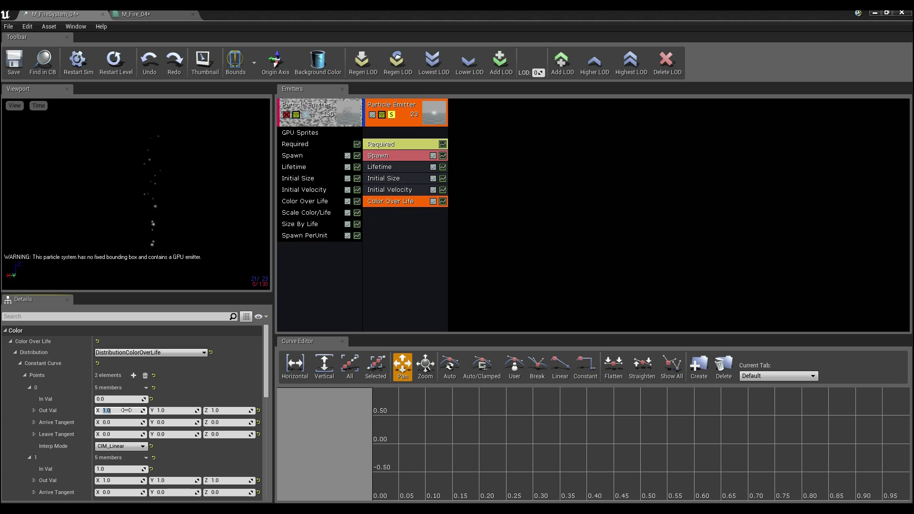
click(174, 410)
text(5)
key(Return)
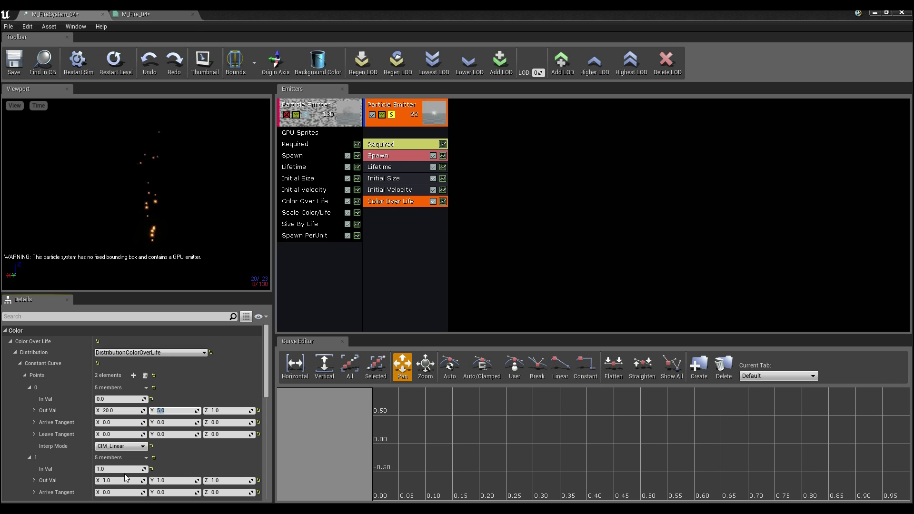
click(430, 275)
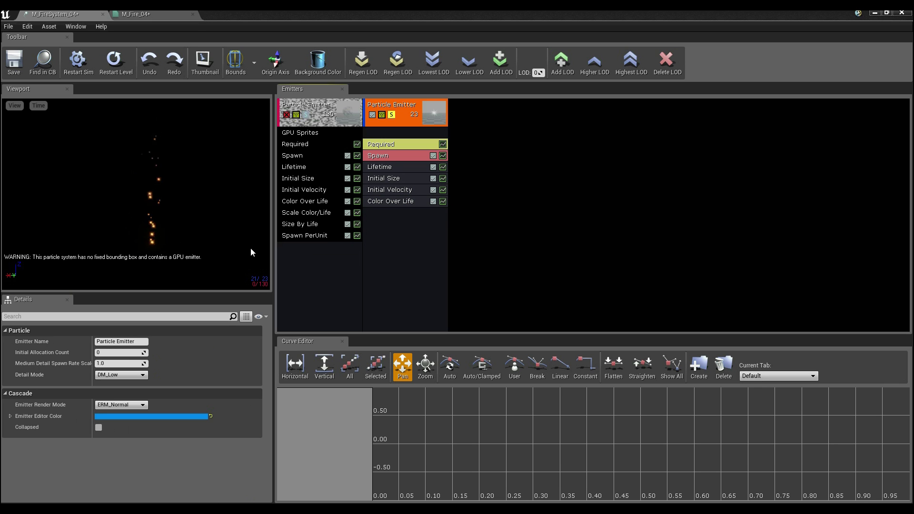
Add an Orbit module to the flare emitter
right_click(400, 222)
mouse_move(431, 370)
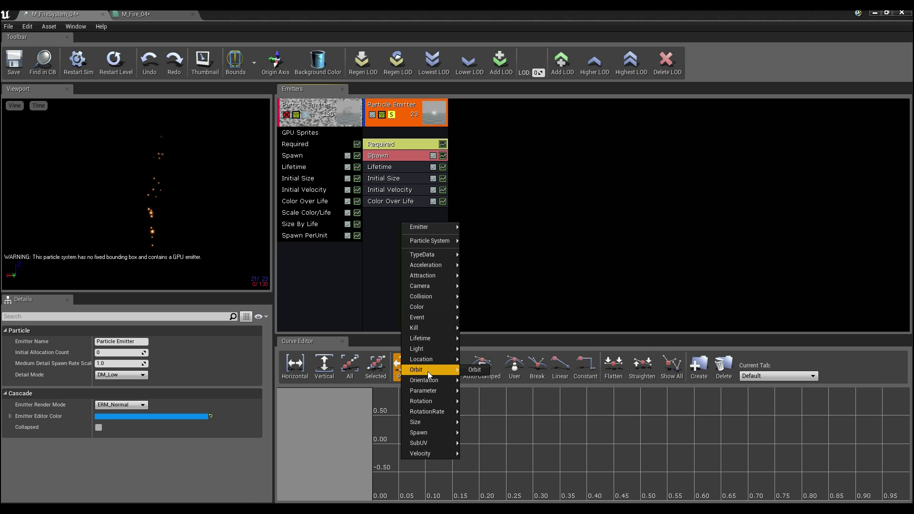
click(475, 370)
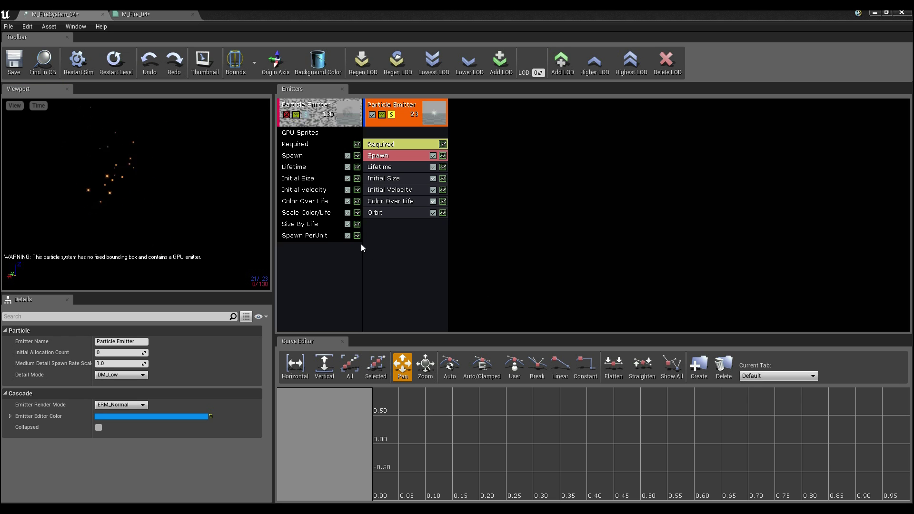
Collapse the Orbit module's Offset and Rotation settings and set its Rotation Rate Amount Max X to 0.1
click(384, 214)
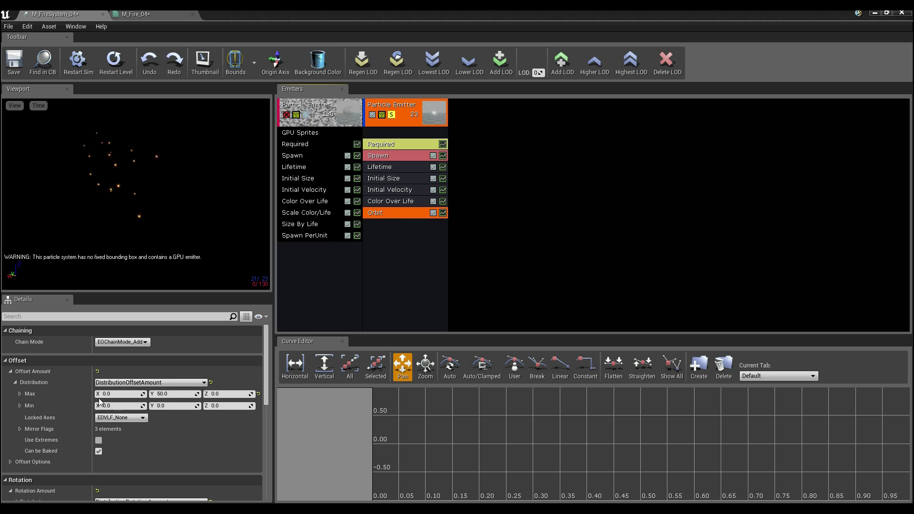
click(32, 362)
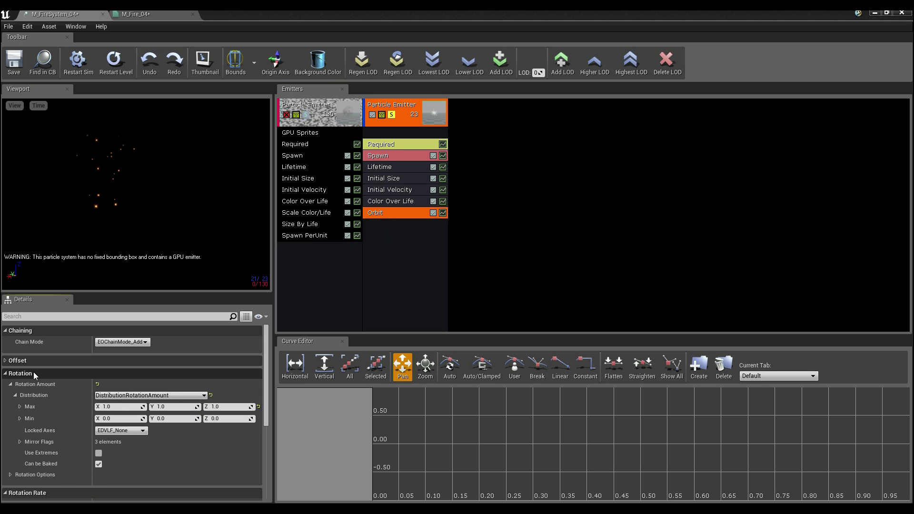
click(33, 373)
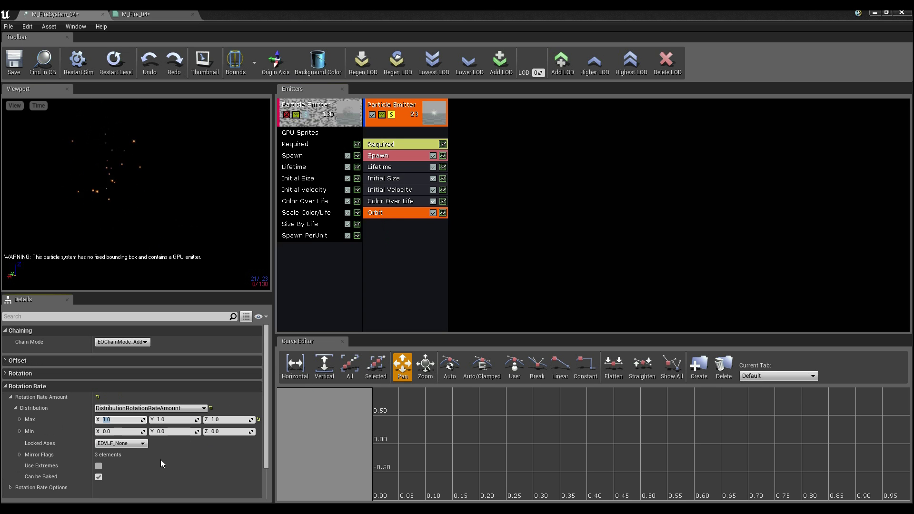
text(0.1)
key(Return)
click(384, 235)
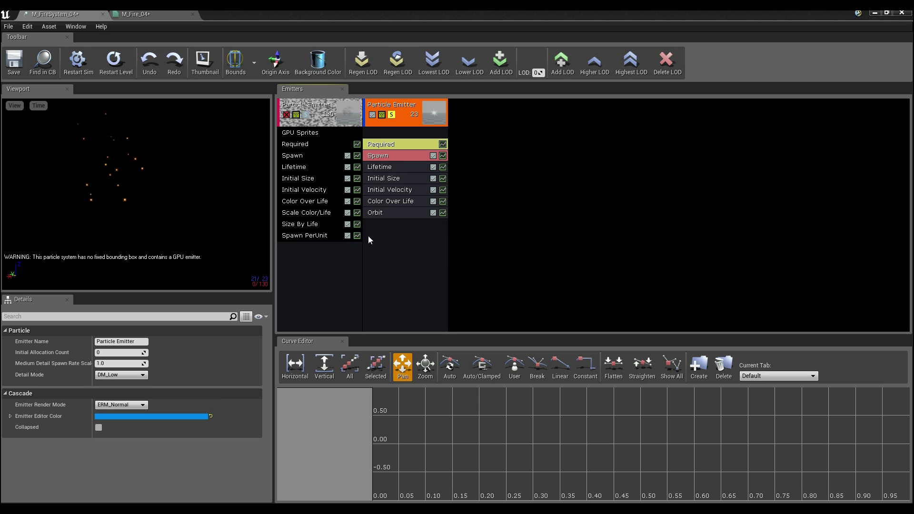
Add an Initial Location module to the flare emitter and set its Start Location Max Z to 25
right_click(392, 237)
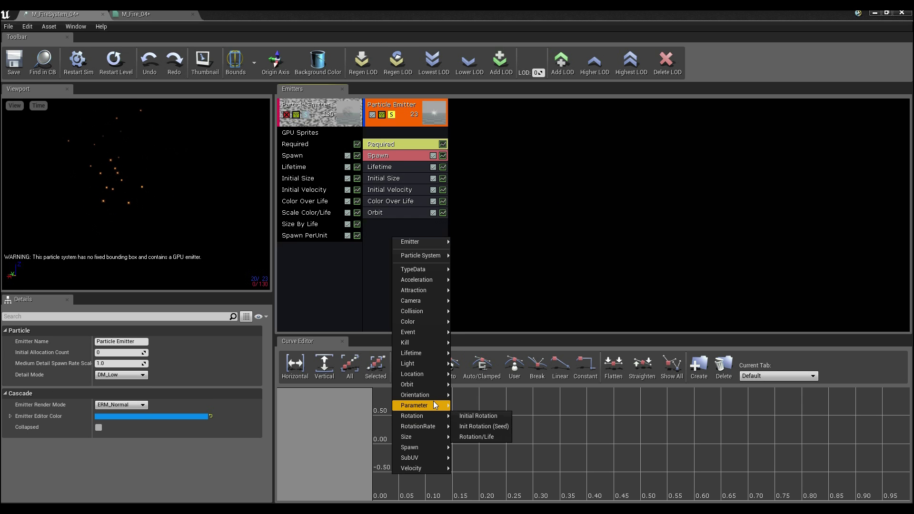
mouse_move(432, 373)
click(479, 349)
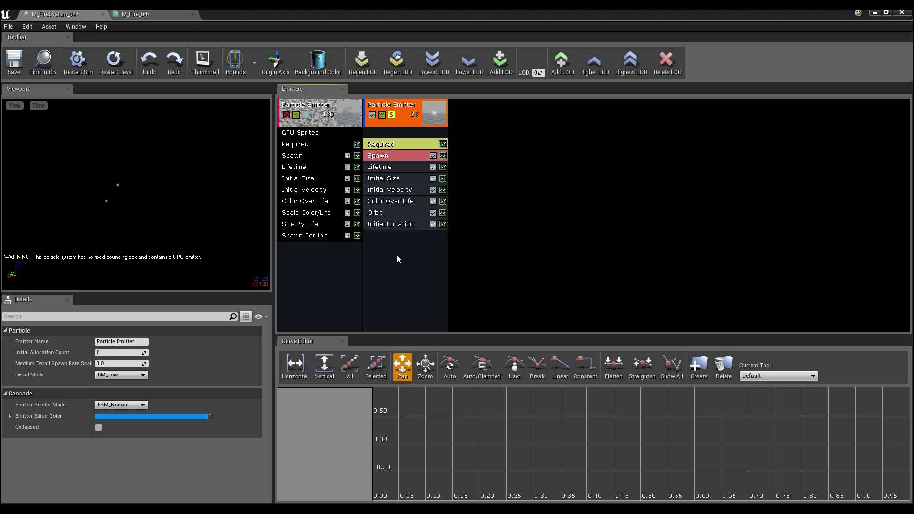
click(395, 226)
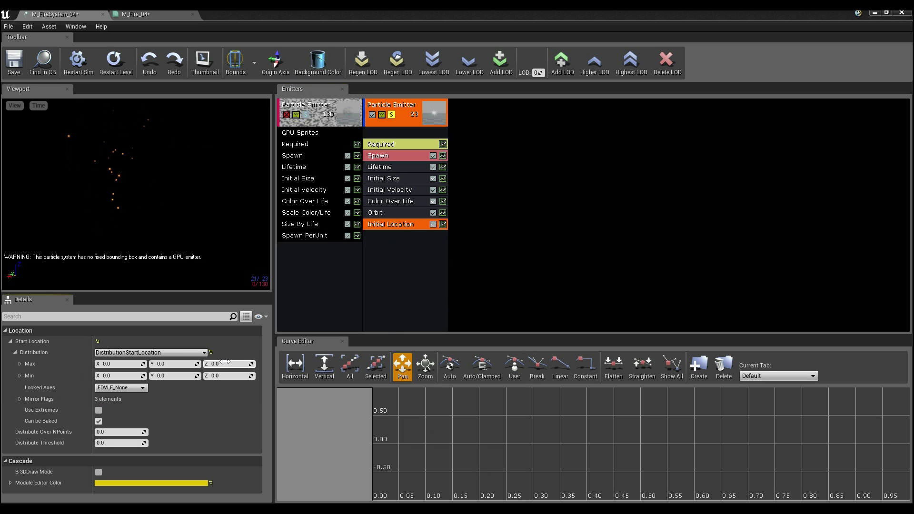
text(25)
key(Return)
mouse_move(298, 12)
mouse_down()
mouse_move(463, 129)
mouse_move(393, 109)
mouse_move(23, 114)
mouse_move(316, 11)
mouse_up()
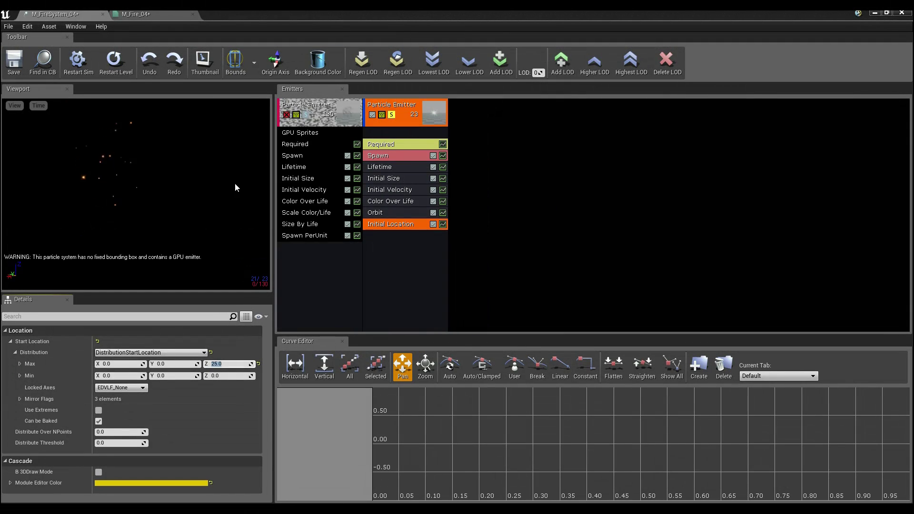
Turn off solo mode on the flare emitter and set its Orbit module's Offset Amount Max Y to 20
click(392, 114)
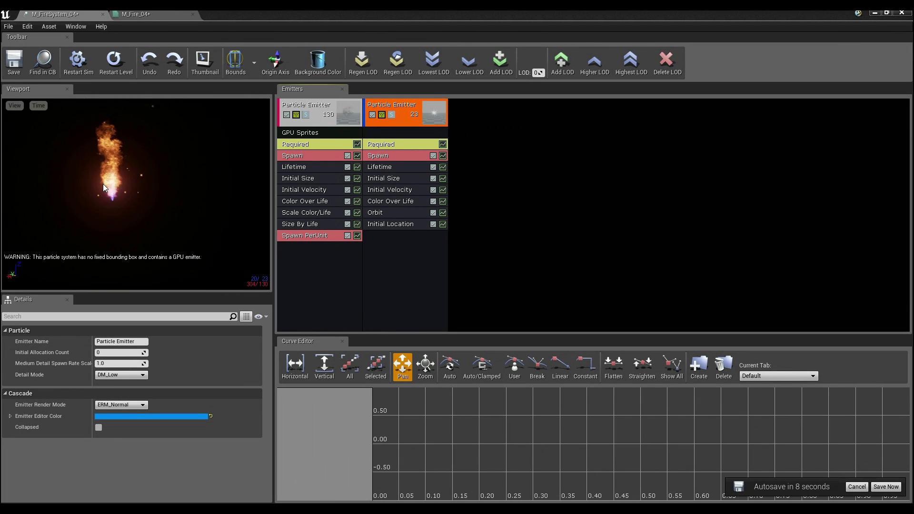
click(376, 213)
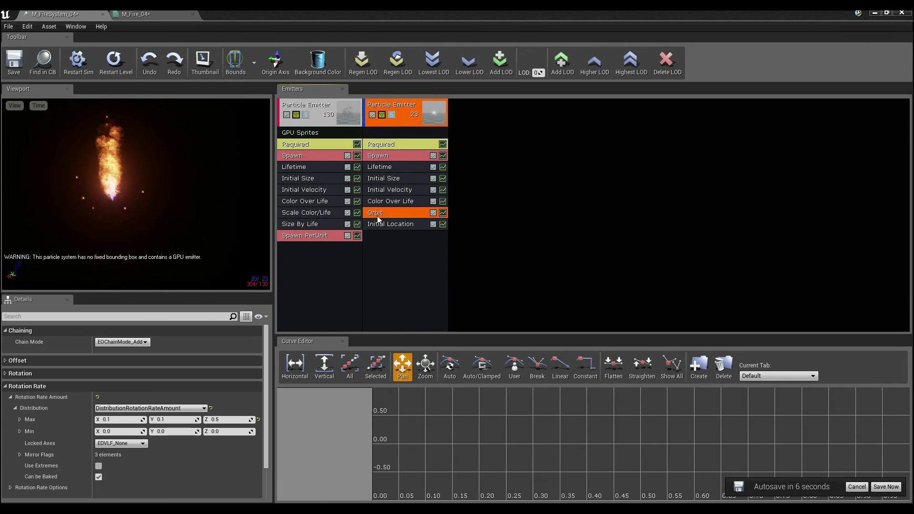
click(21, 386)
click(24, 360)
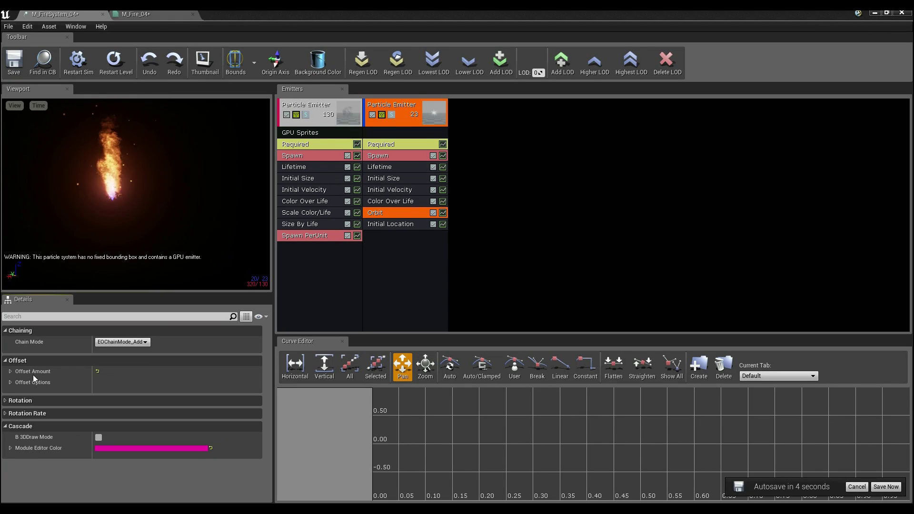
click(13, 372)
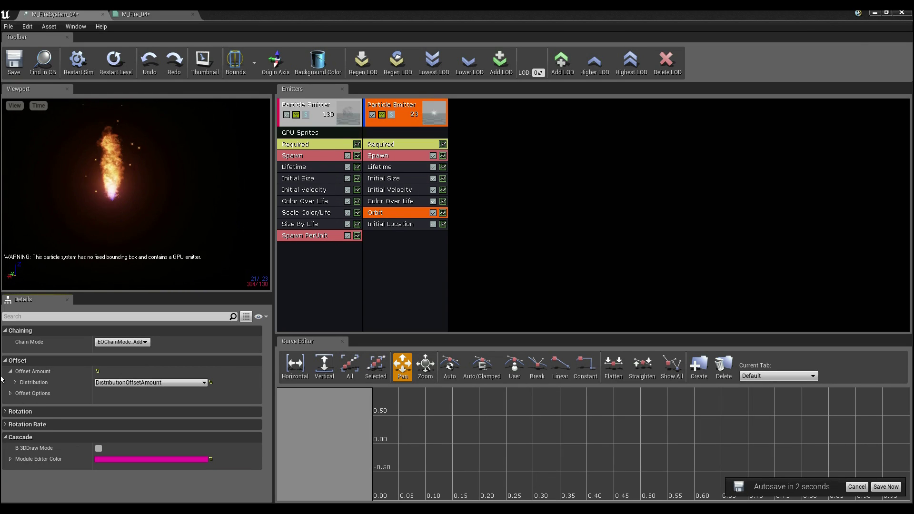
click(14, 383)
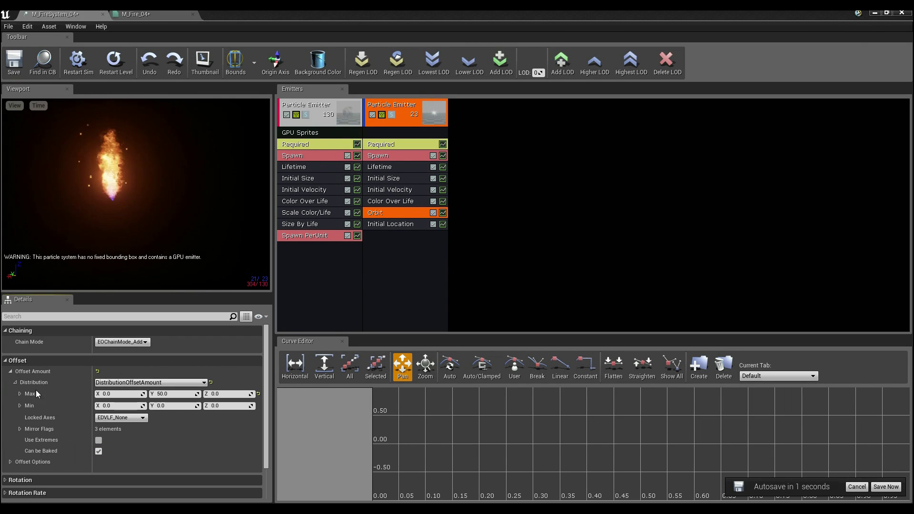
click(178, 394)
text(20)
key(Return)
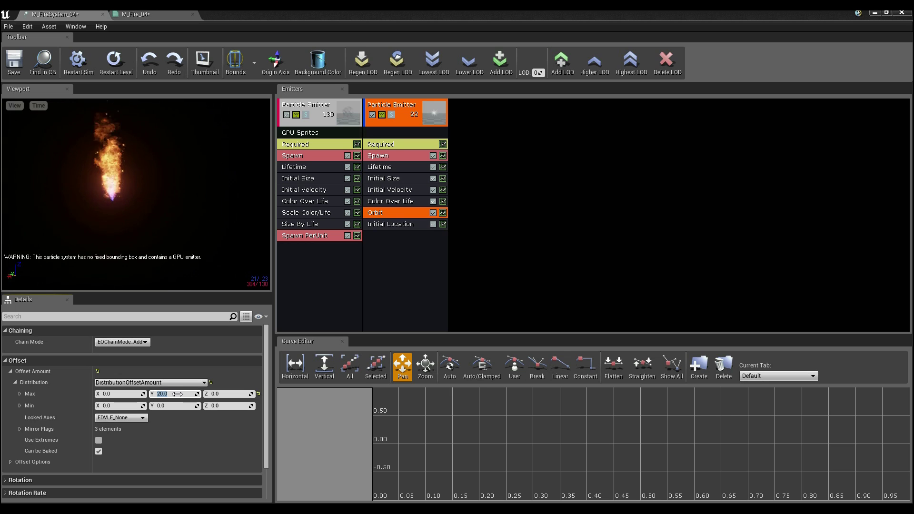
Move the particle editor aside, close the Content Browser and move M_FireSystem_04 in the level to X 880
drag(339, 10, 0, 93)
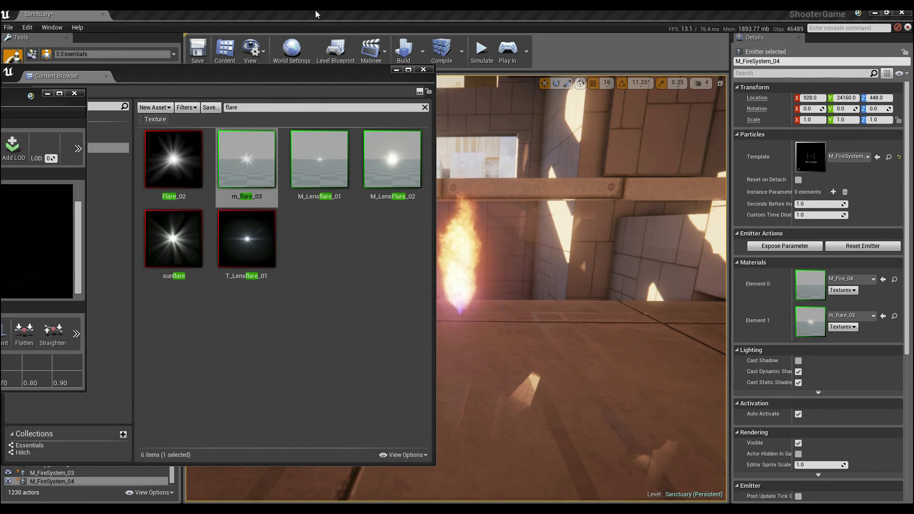
click(423, 71)
right_drag(547, 336, 501, 316)
drag(452, 325, 502, 320)
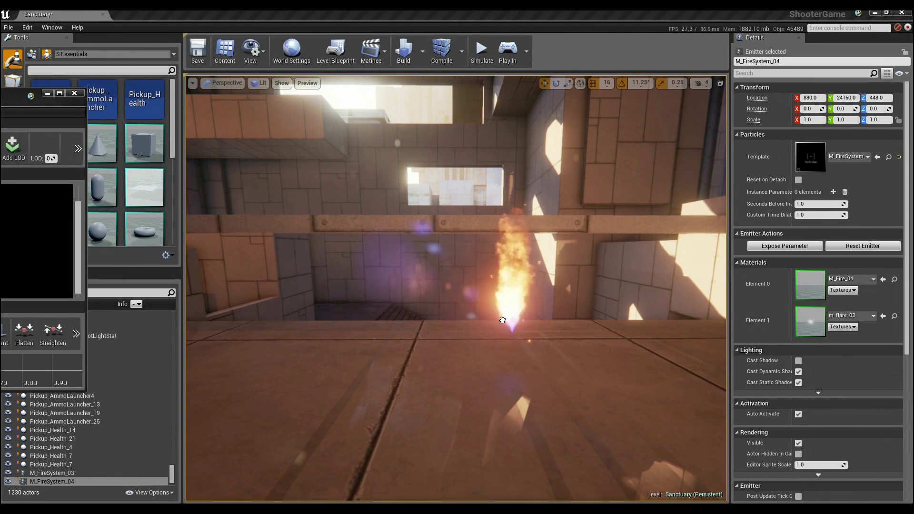